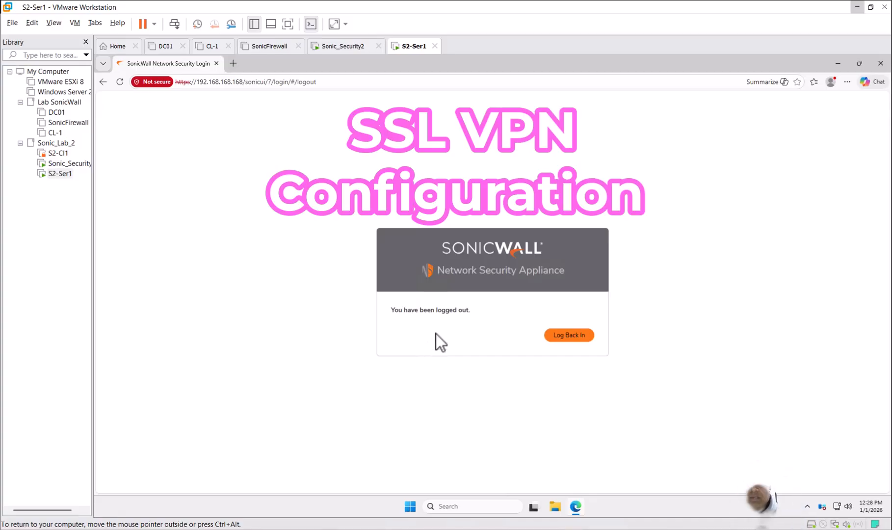
Step: Log back in to the SonicWall management interface as admin, entering the account password
click(565, 336)
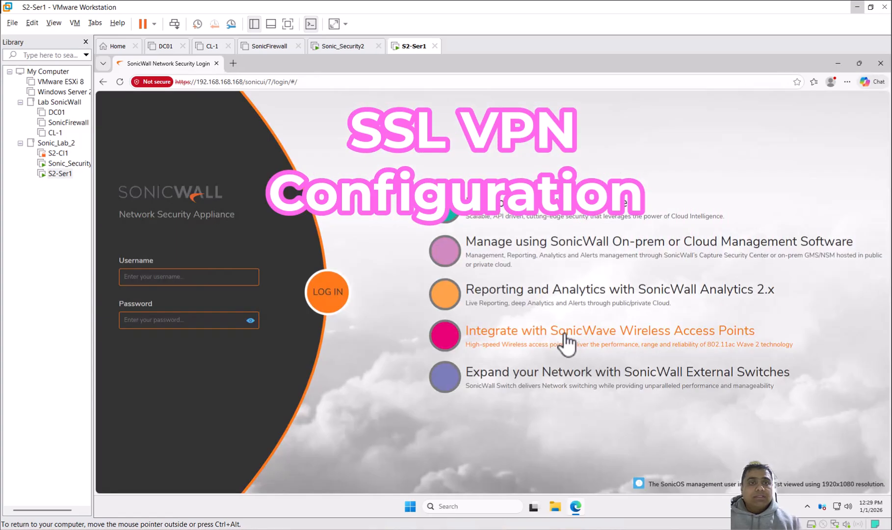
click(190, 278)
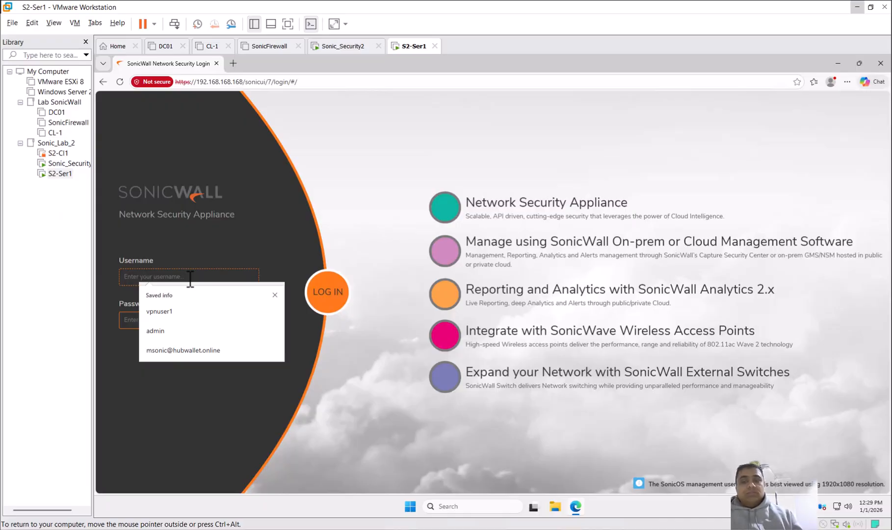
text(admin)
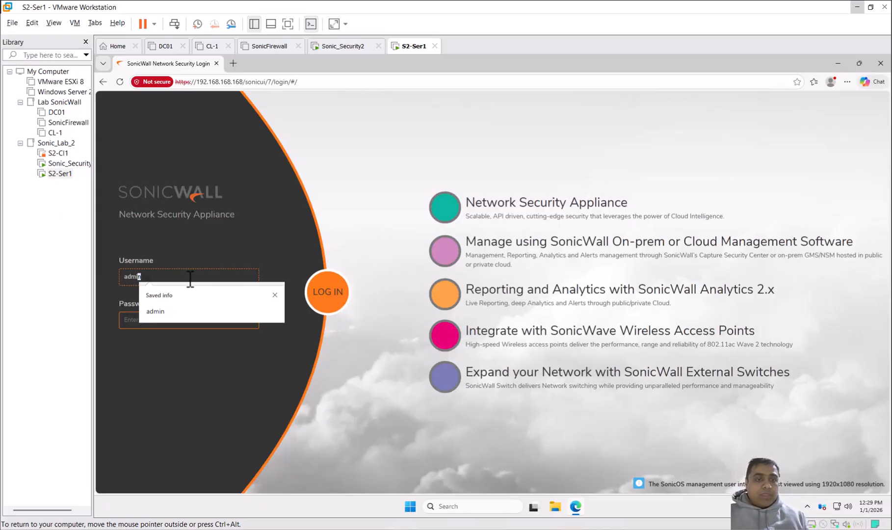
key(Tab)
text(p)
key(BackSpace)
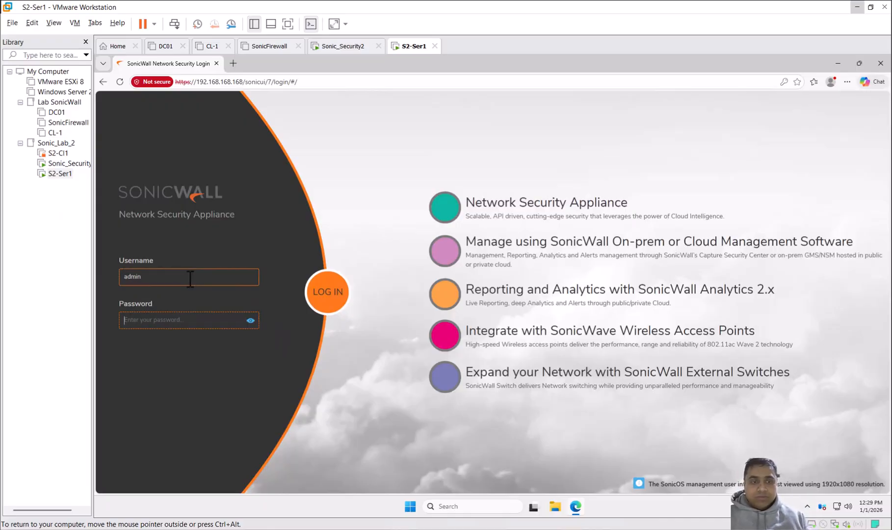
text(passwor)
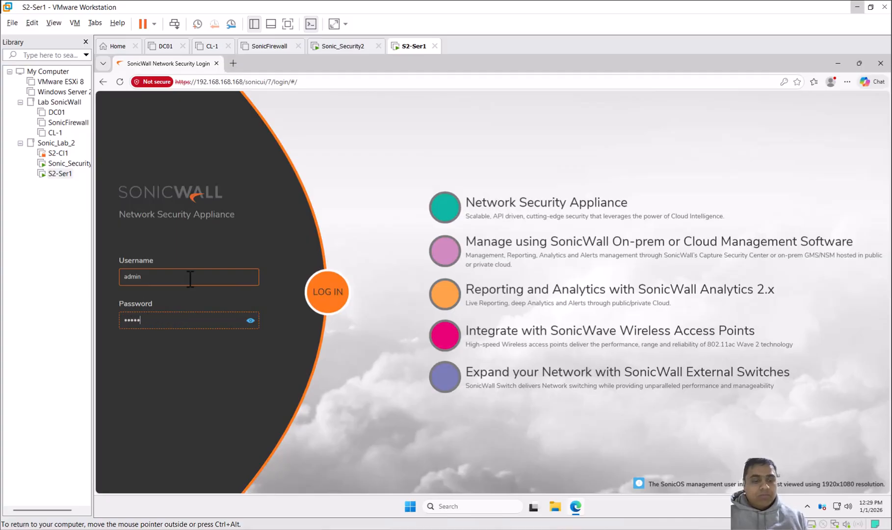
text(d)
key(Return)
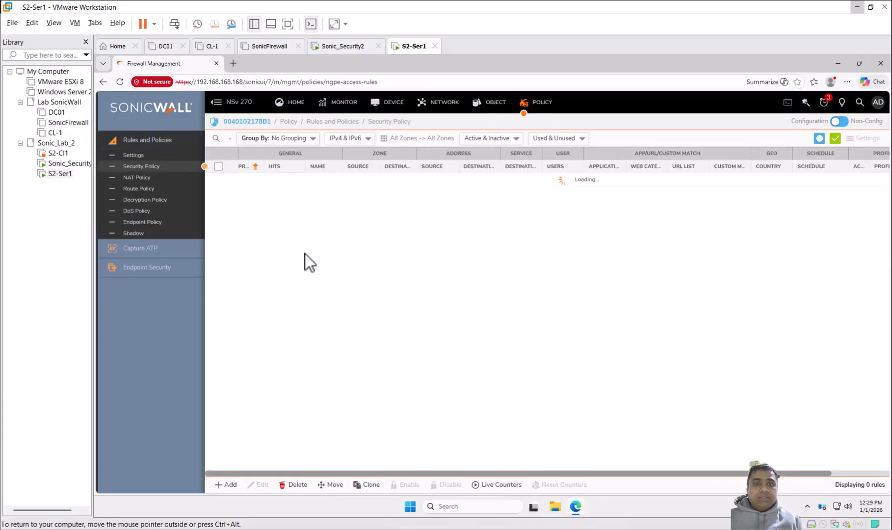
Step: Open the network interface settings and examine the zones and IP addresses of the X0 LAN and X1 WAN interfaces
click(439, 103)
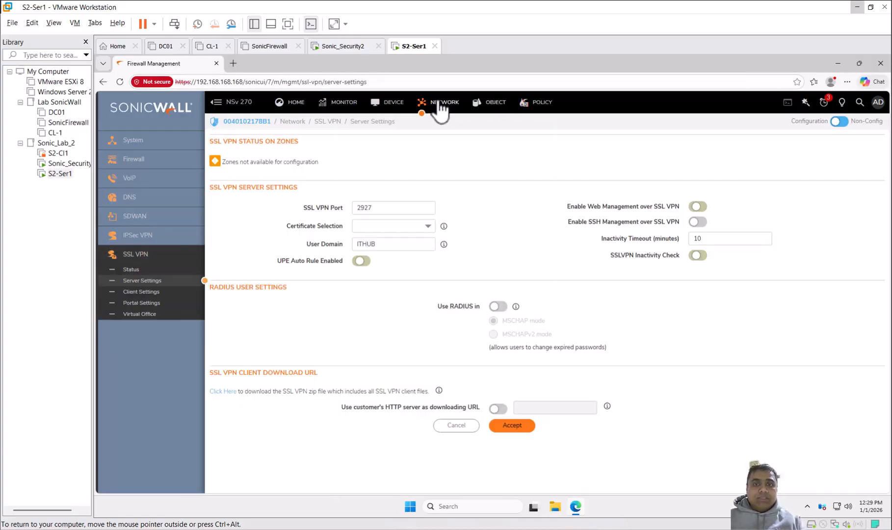
click(122, 144)
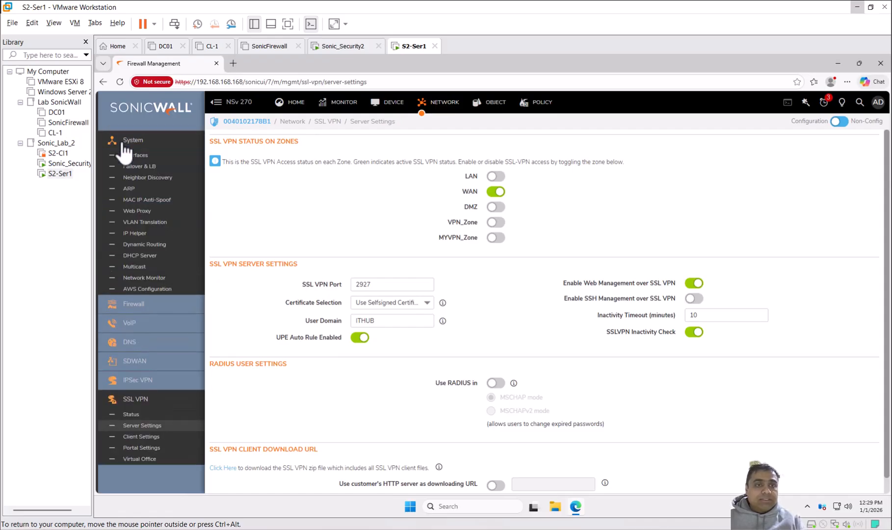
click(128, 155)
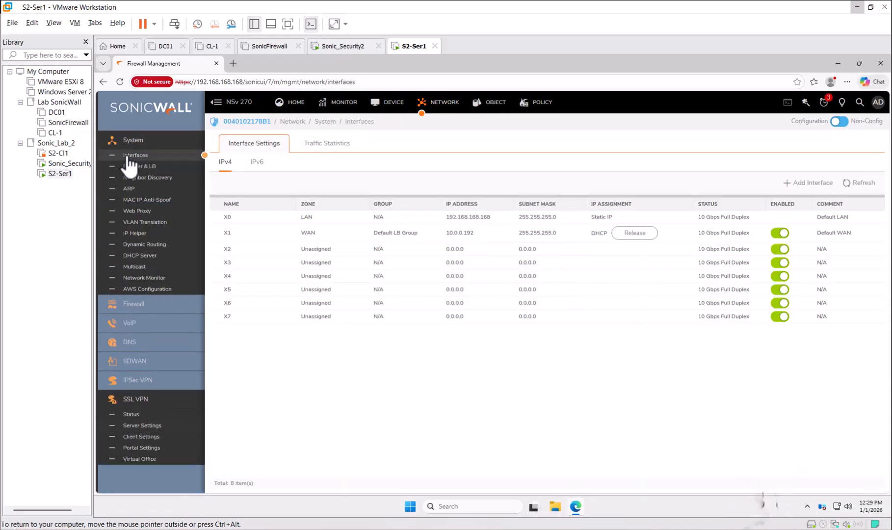
mouse_move(381, 240)
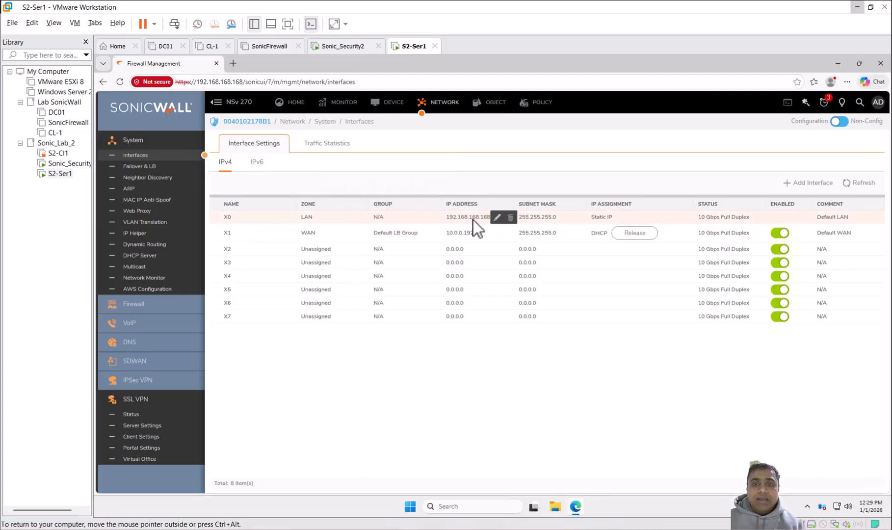
mouse_move(496, 276)
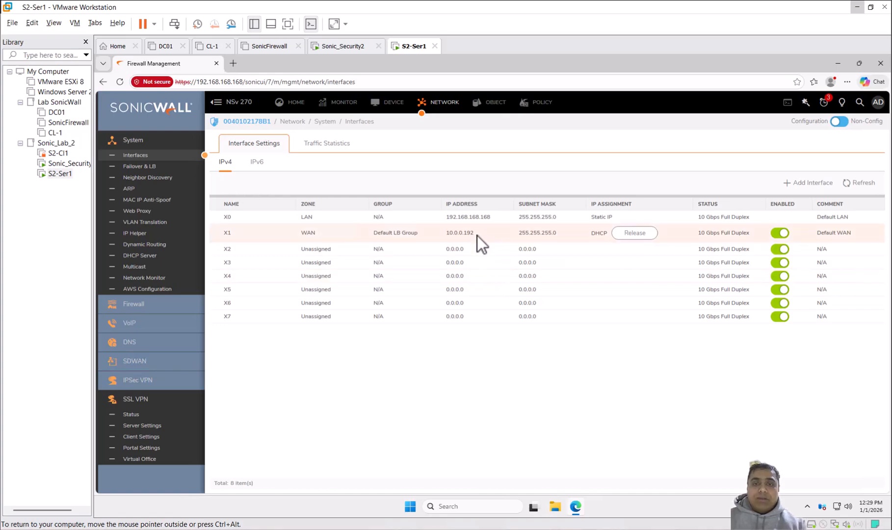
mouse_move(496, 216)
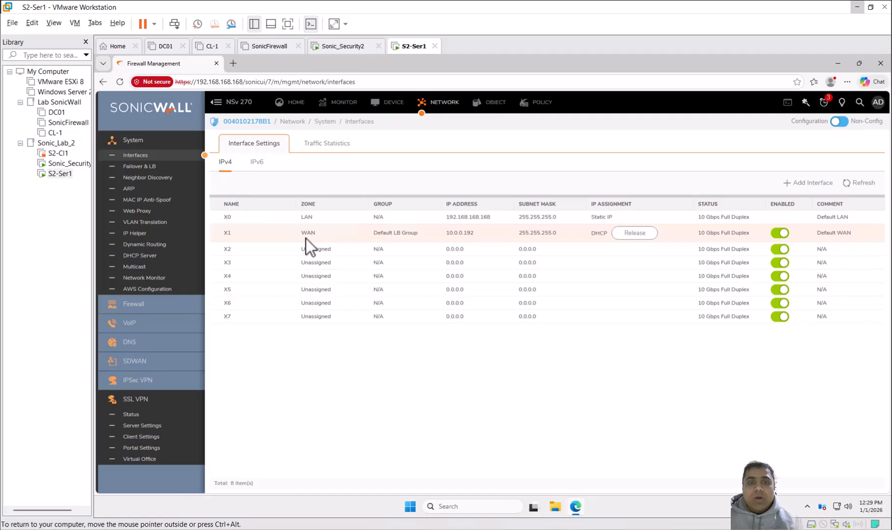
mouse_move(308, 233)
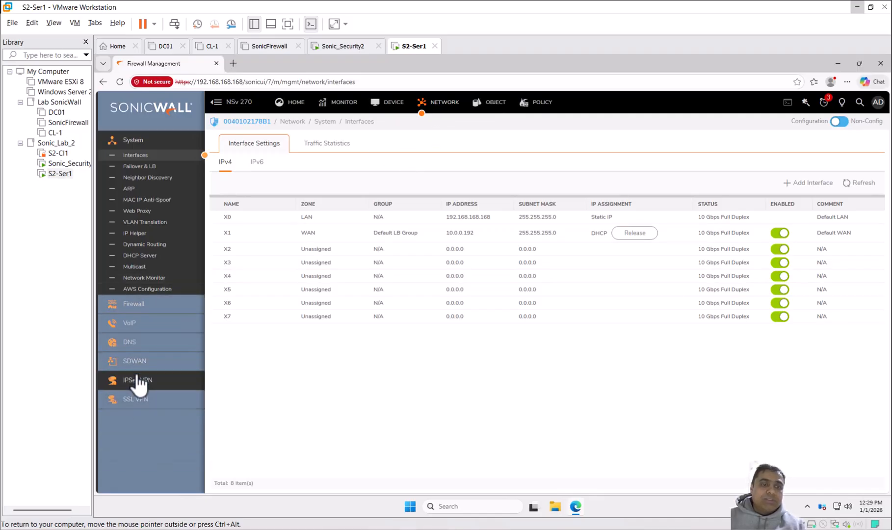
click(142, 400)
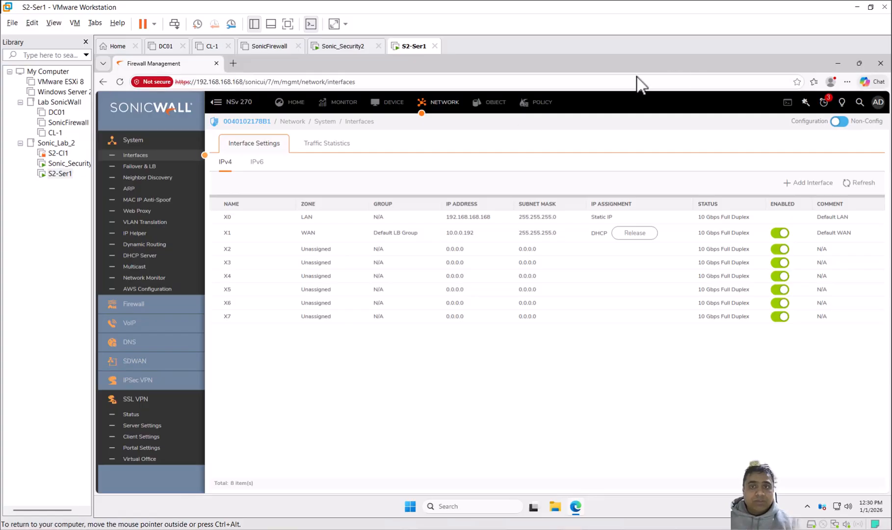
Step: Open the zone objects and check the WAN zone's SSLVPN access and SSL control settings without changing them
click(496, 107)
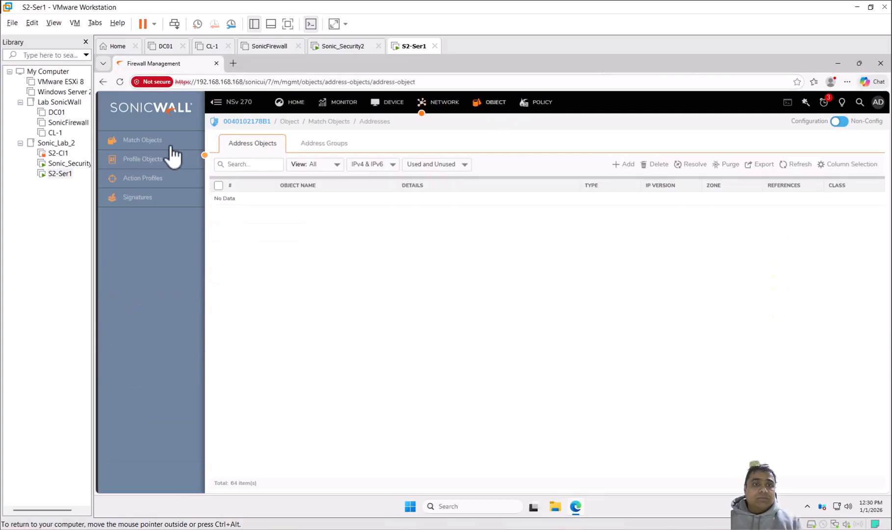
click(153, 142)
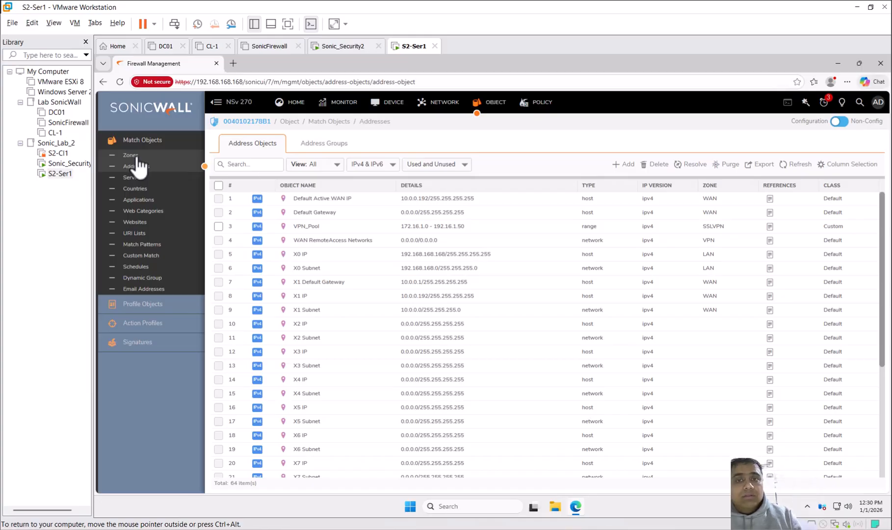
click(133, 155)
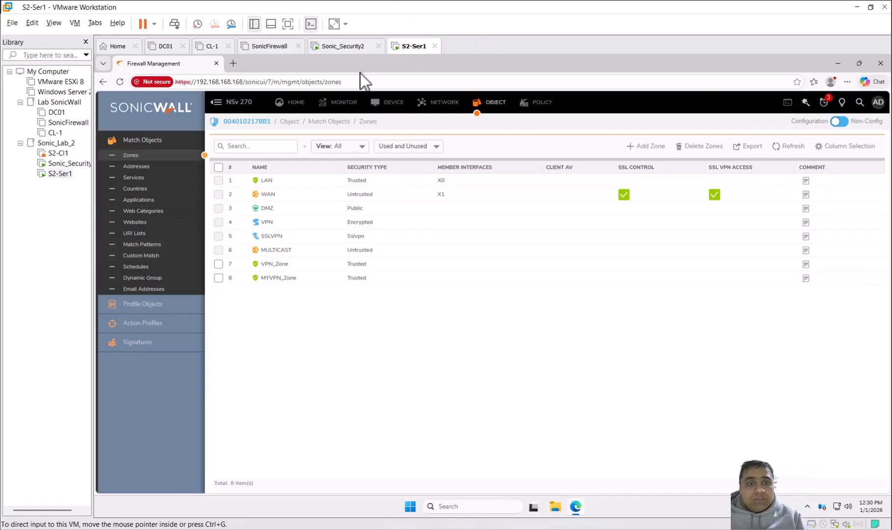
mouse_move(320, 221)
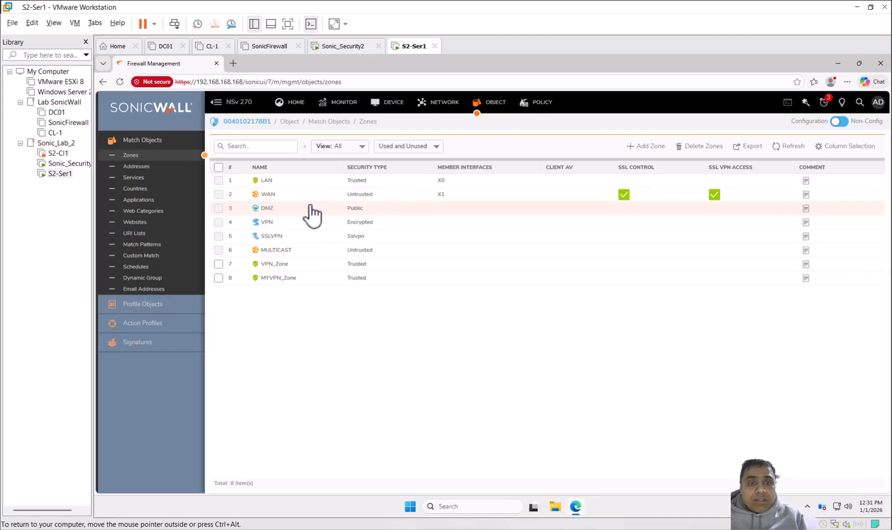
click(285, 194)
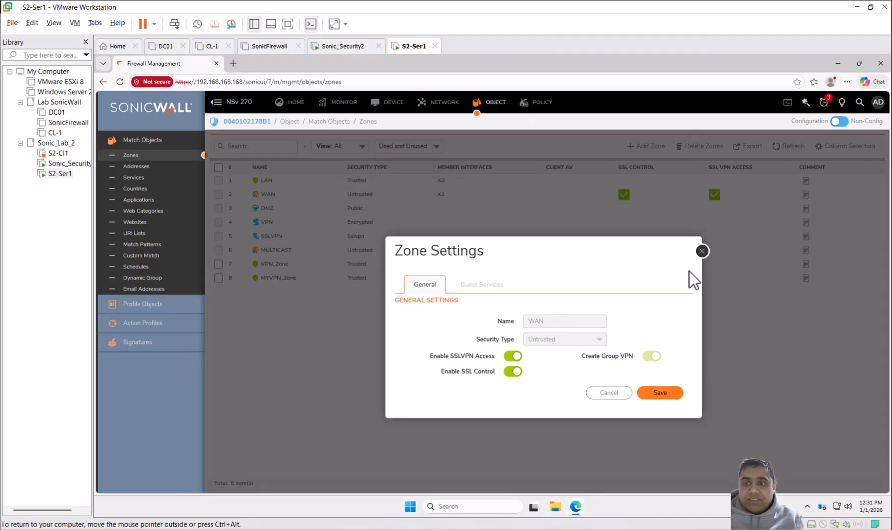
click(702, 251)
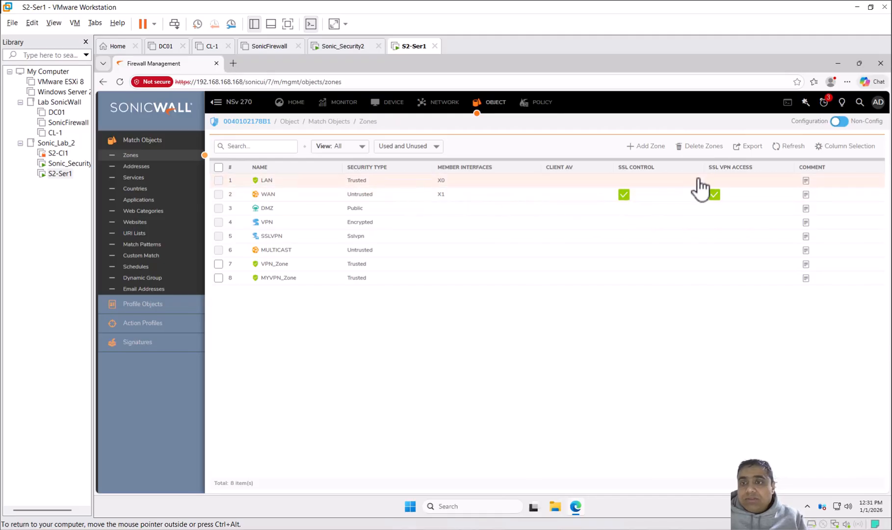
mouse_move(722, 201)
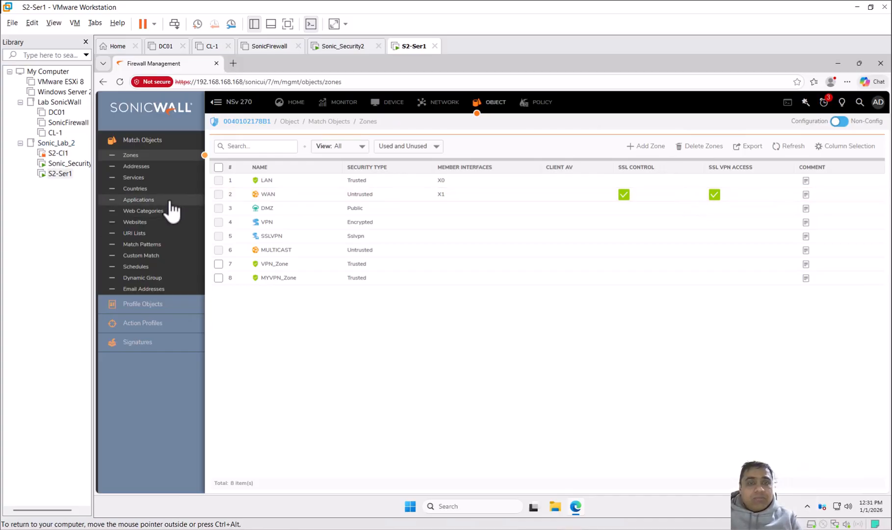
Step: Open the VPN_Pool address object for editing and review its zone assignment and available type options
click(128, 166)
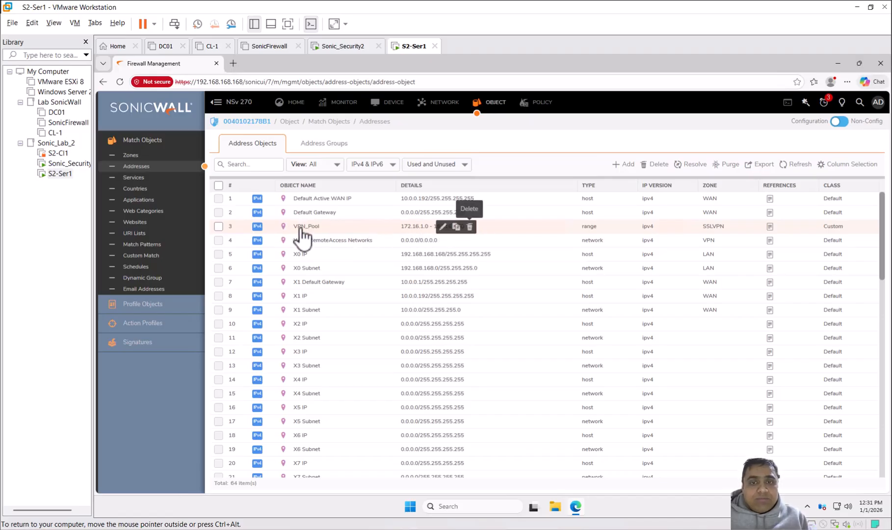
click(447, 231)
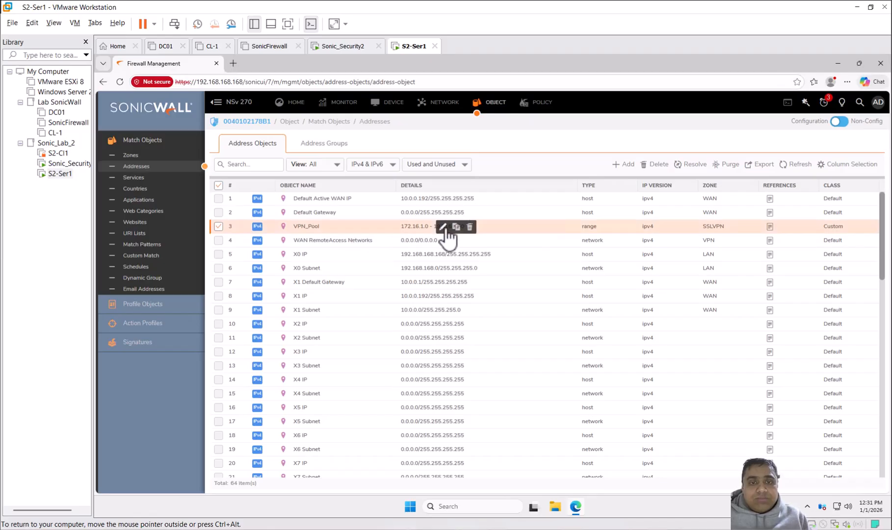
click(439, 227)
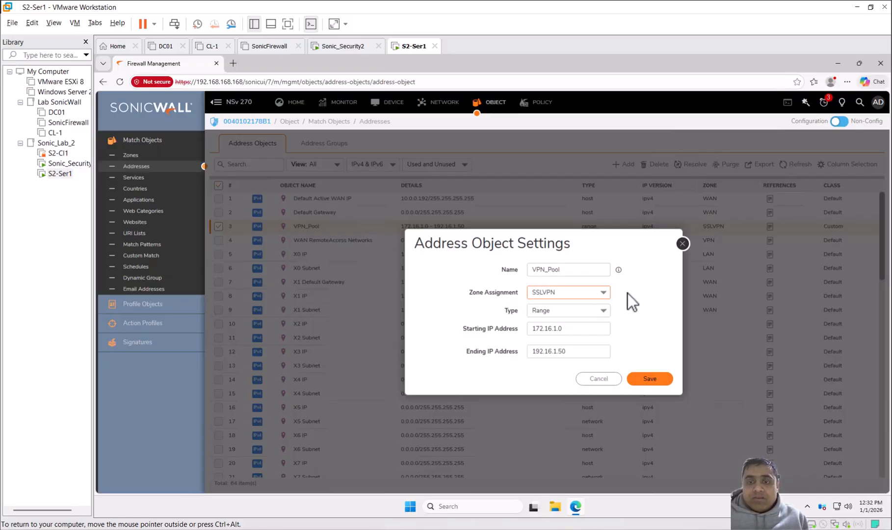
click(605, 309)
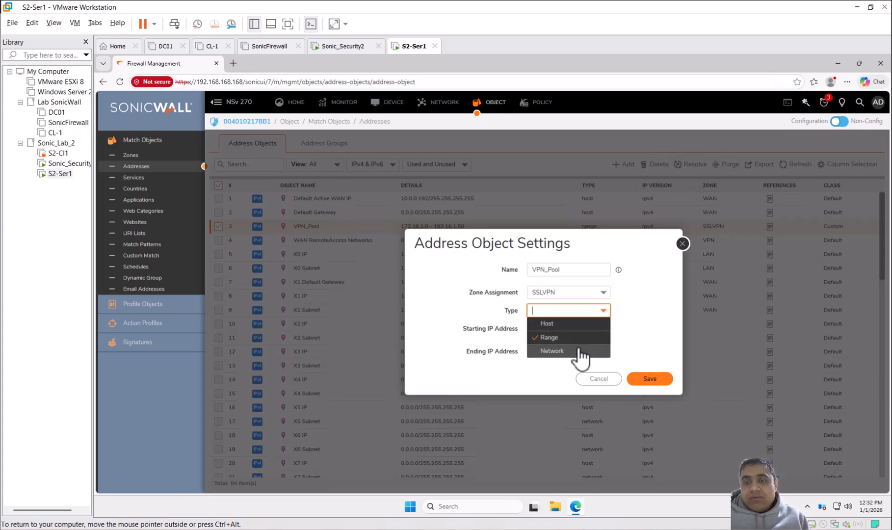
click(654, 325)
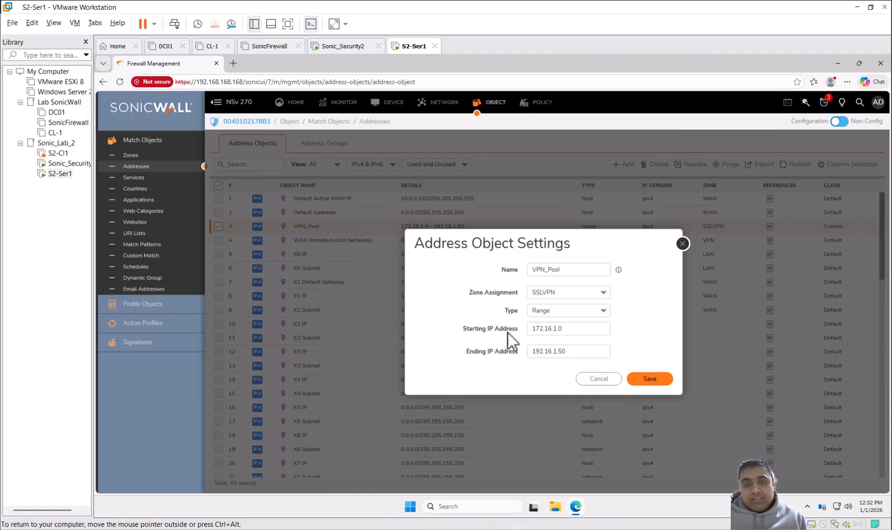
Step: Review the starting and ending IP addresses of the VPN_Pool range and save the address object
click(574, 328)
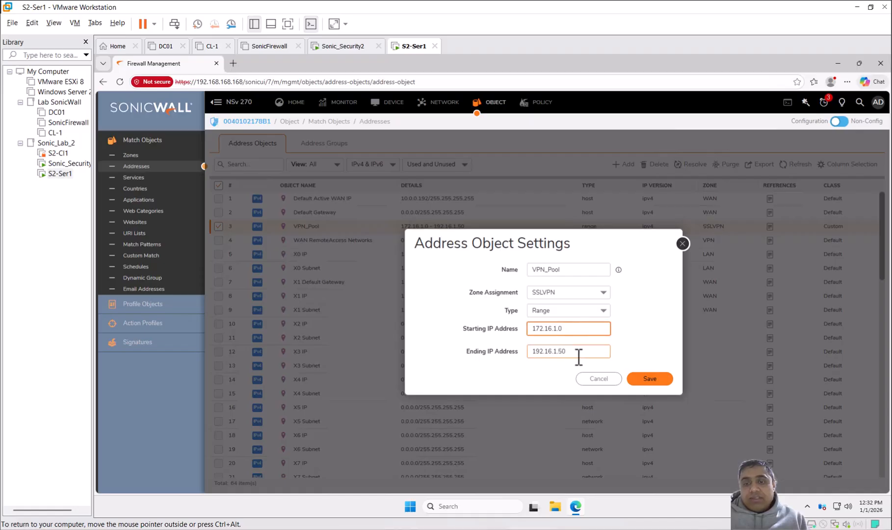
click(579, 349)
click(574, 328)
click(571, 351)
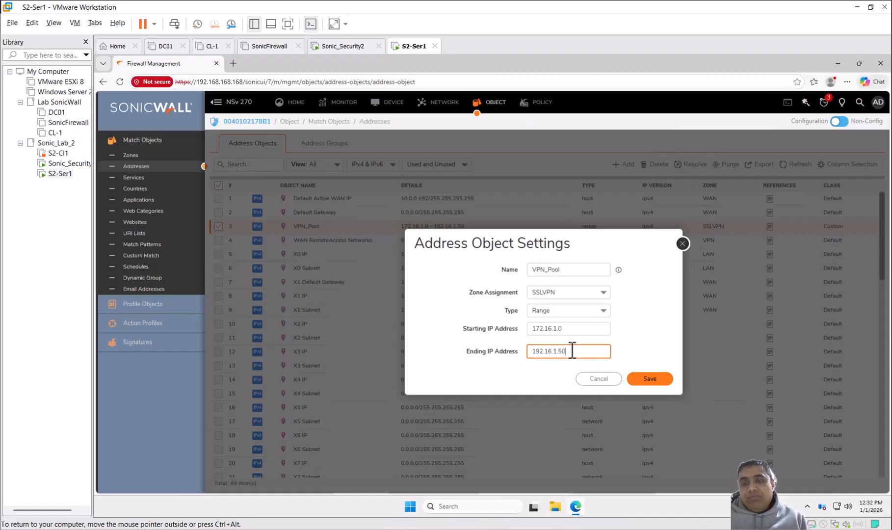
click(573, 328)
click(573, 350)
click(574, 328)
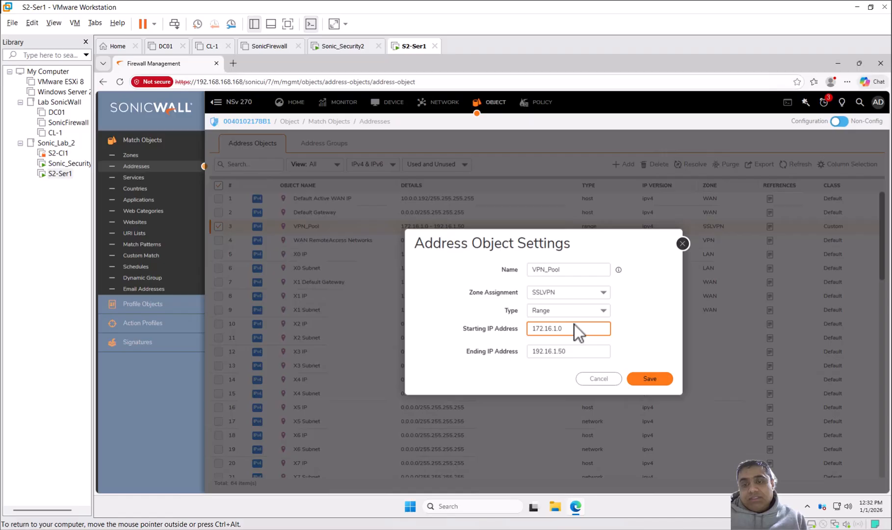
click(573, 351)
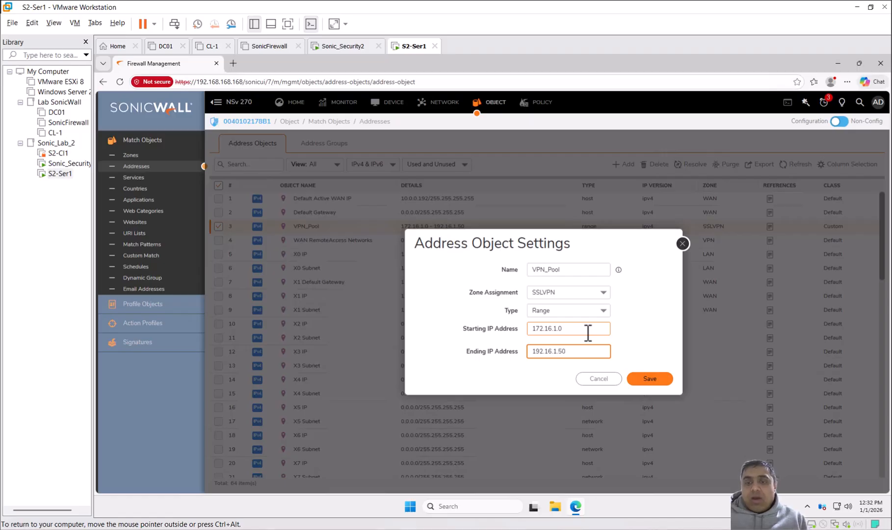
click(666, 380)
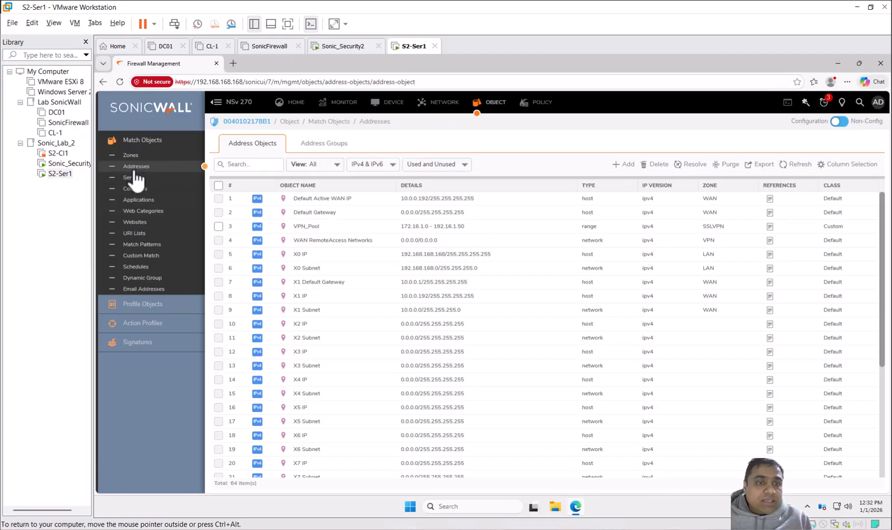
Step: Open the SSL VPN server settings and examine the configured SSL VPN port
click(448, 107)
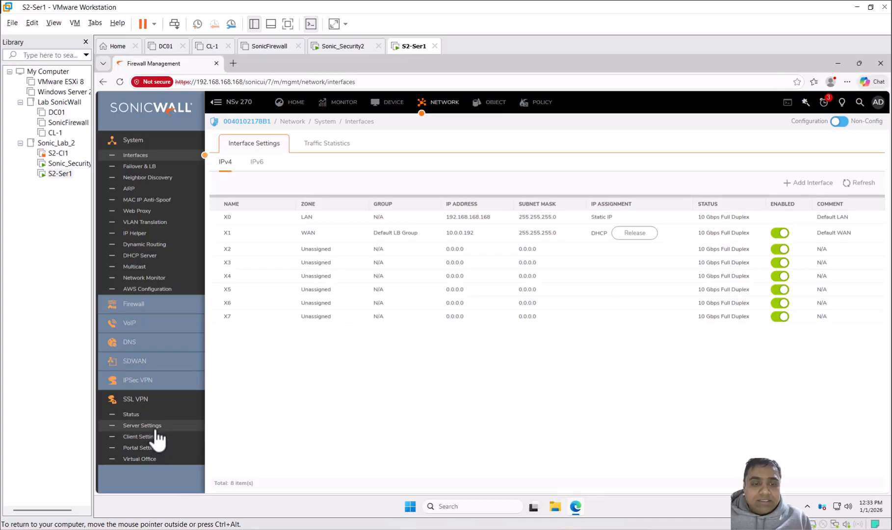
click(156, 429)
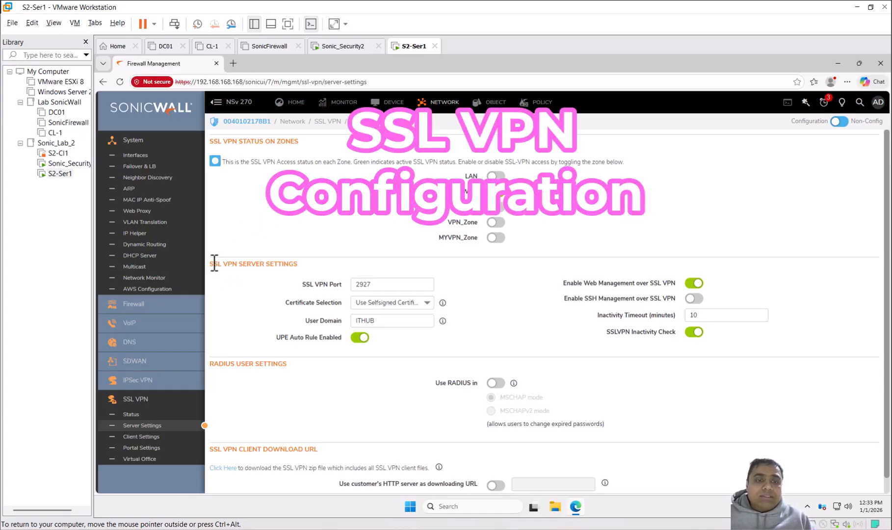
drag(210, 264, 329, 268)
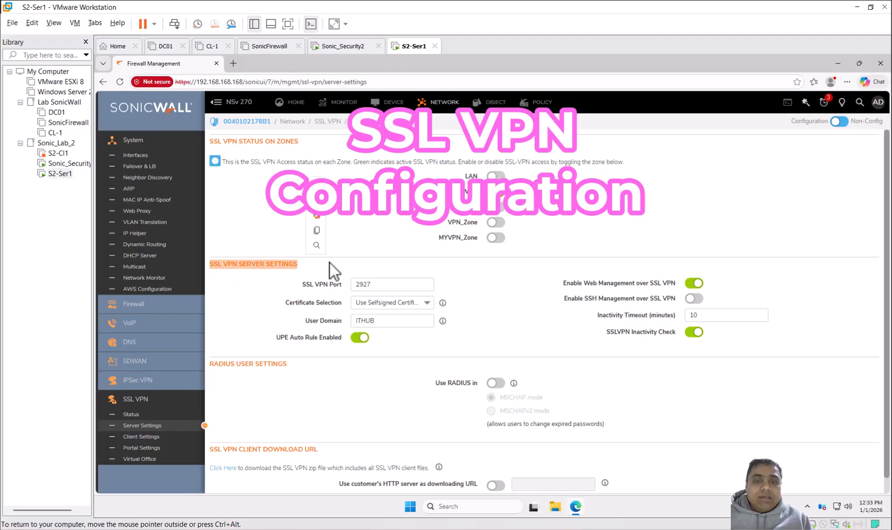
click(384, 284)
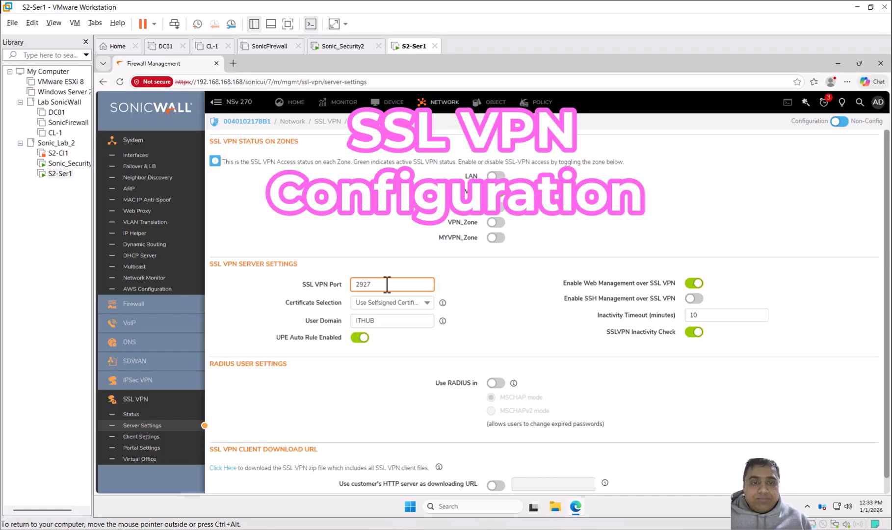
Step: Select the self-signed certificate for the SSL VPN server and check the user domain entry
click(430, 306)
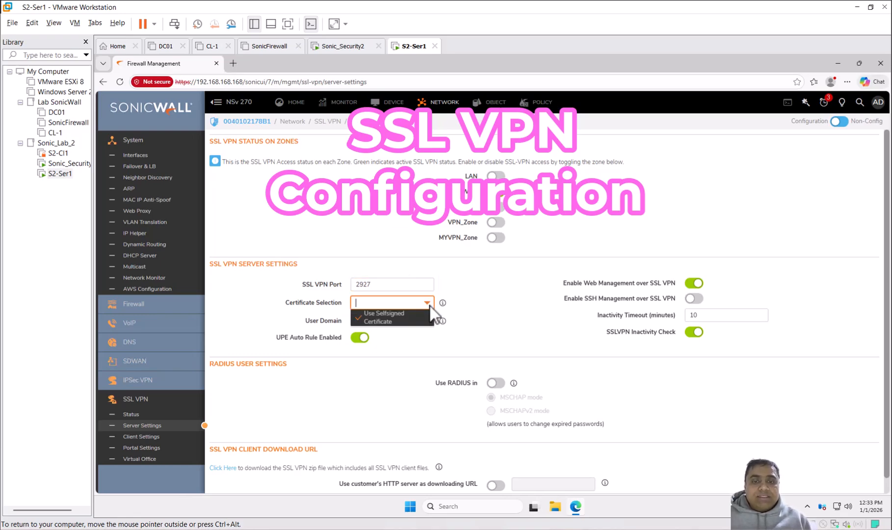
click(408, 320)
mouse_move(444, 305)
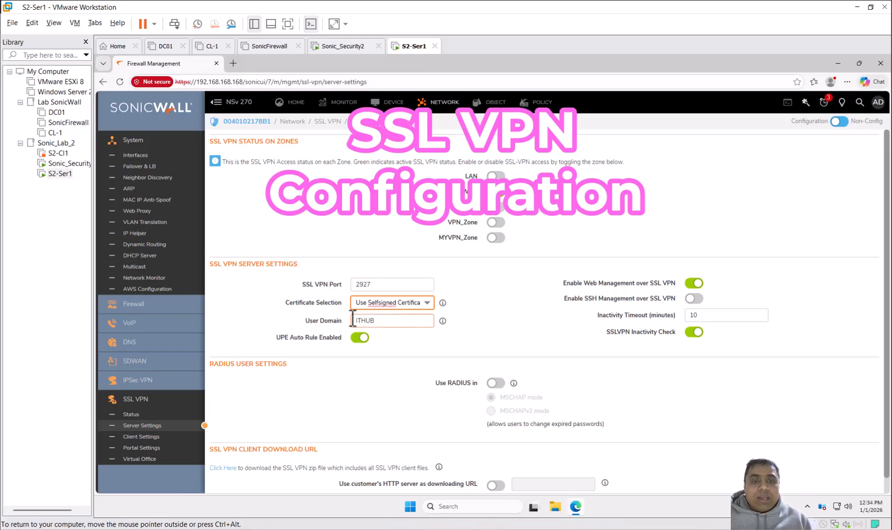
click(327, 321)
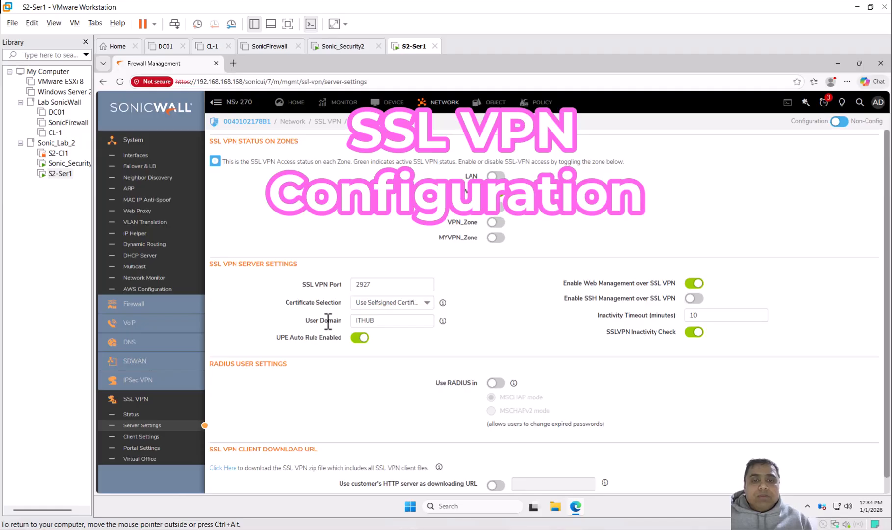
drag(409, 322, 352, 321)
click(391, 319)
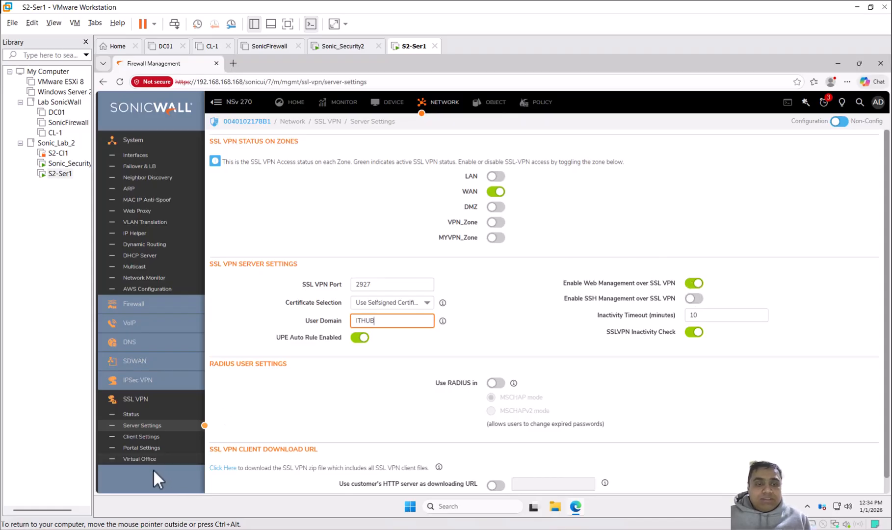
Step: Review the RADIUS user settings without enabling RADIUS and save the SSL VPN server settings
scroll(652, 393, down, 1)
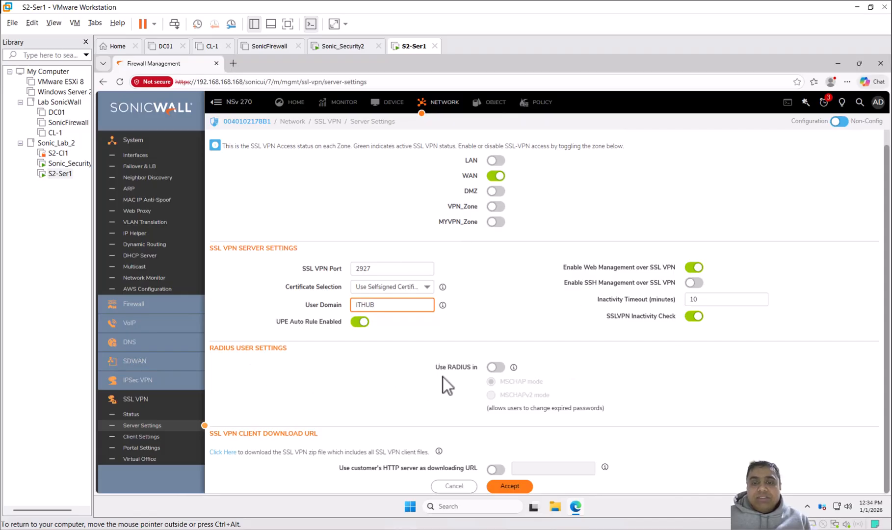
drag(436, 367, 479, 365)
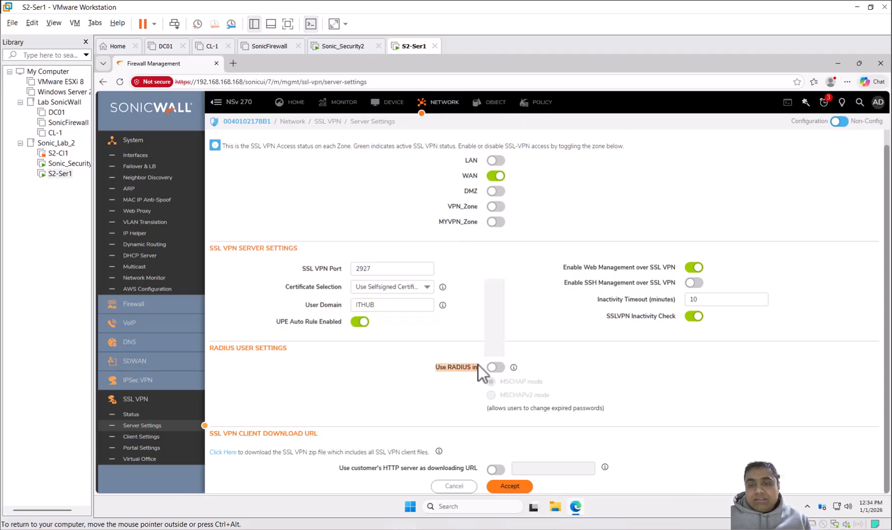
click(542, 364)
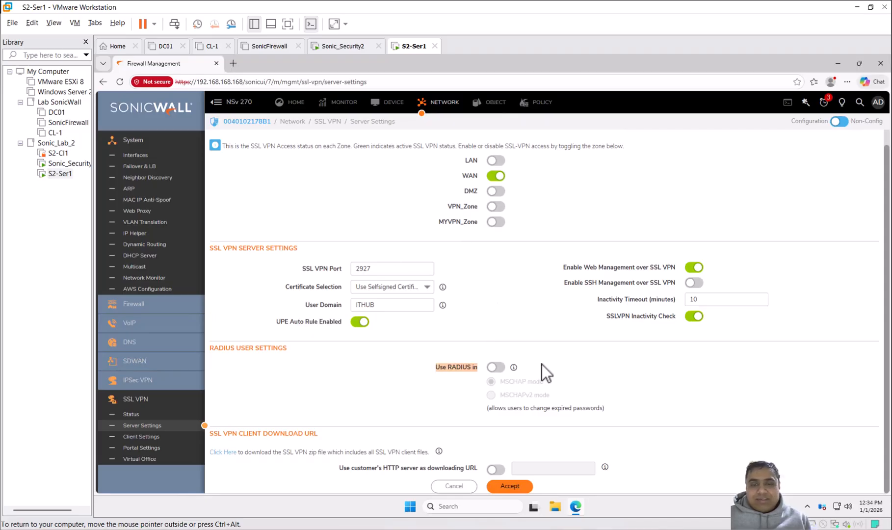
scroll(542, 363, up, 1)
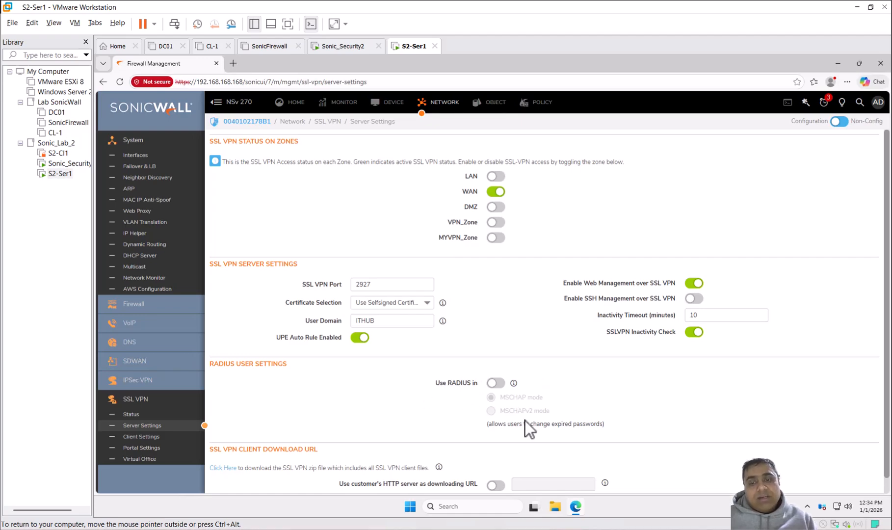
scroll(578, 418, down, 1)
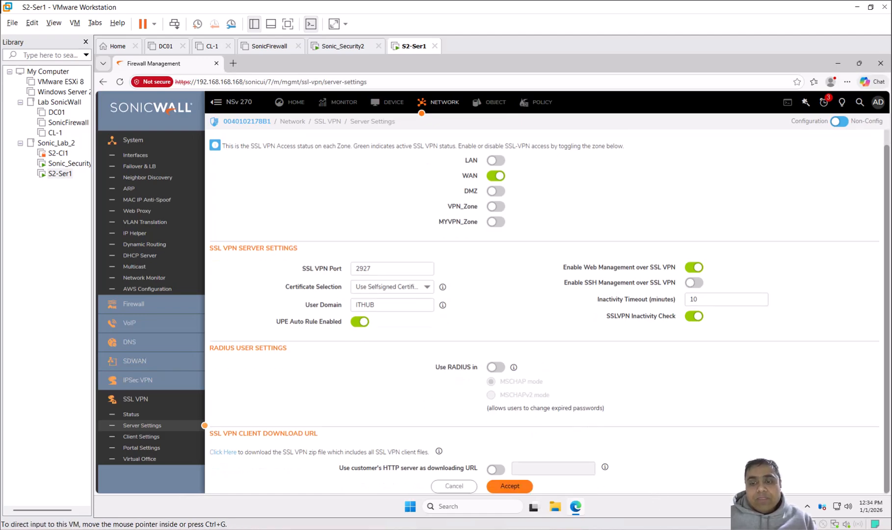
click(510, 486)
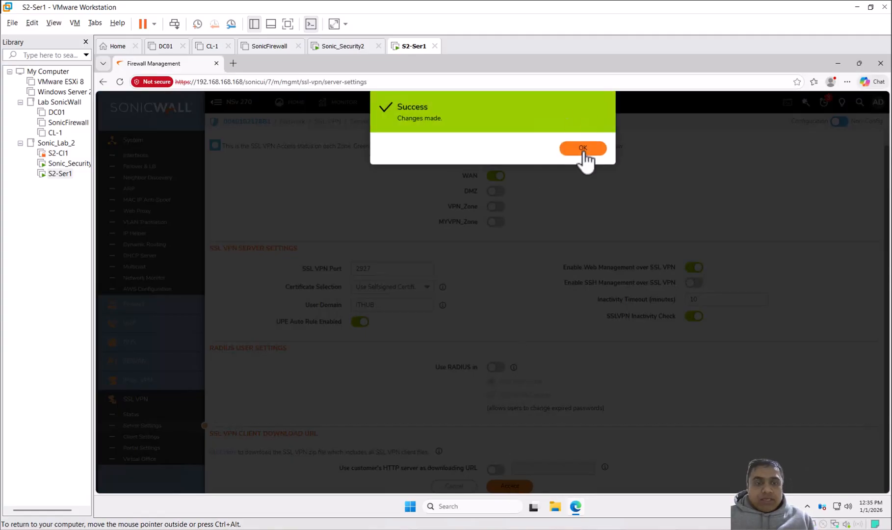
click(583, 148)
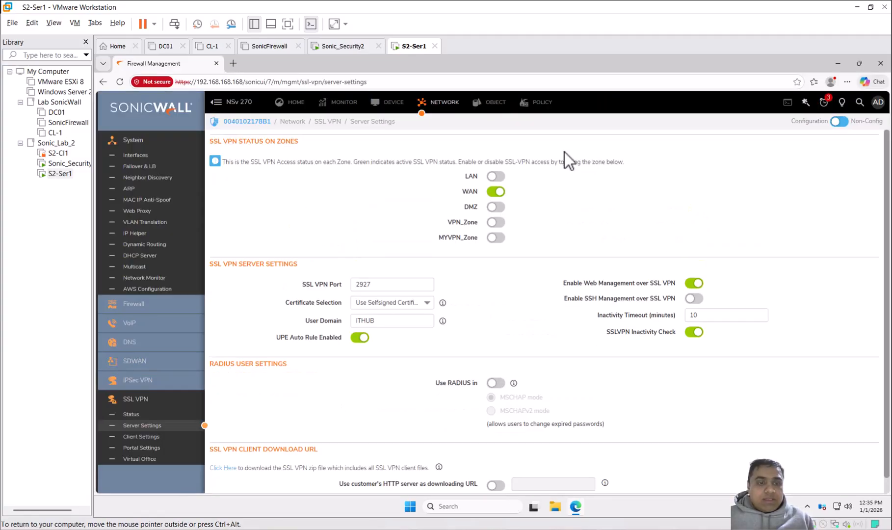
Step: Open the Default Device Profile in the SSL VPN client settings, select SSLVPN as its IPv4 zone and check the IPv4 network address
click(143, 437)
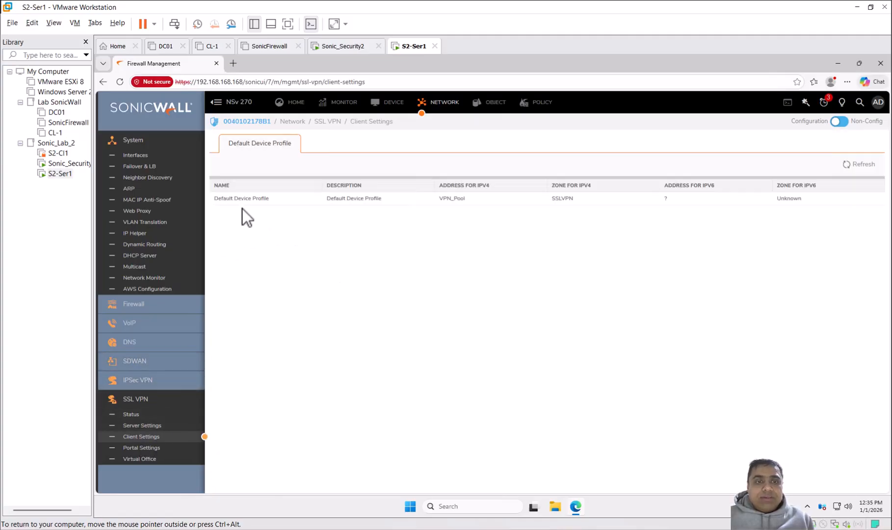
click(871, 200)
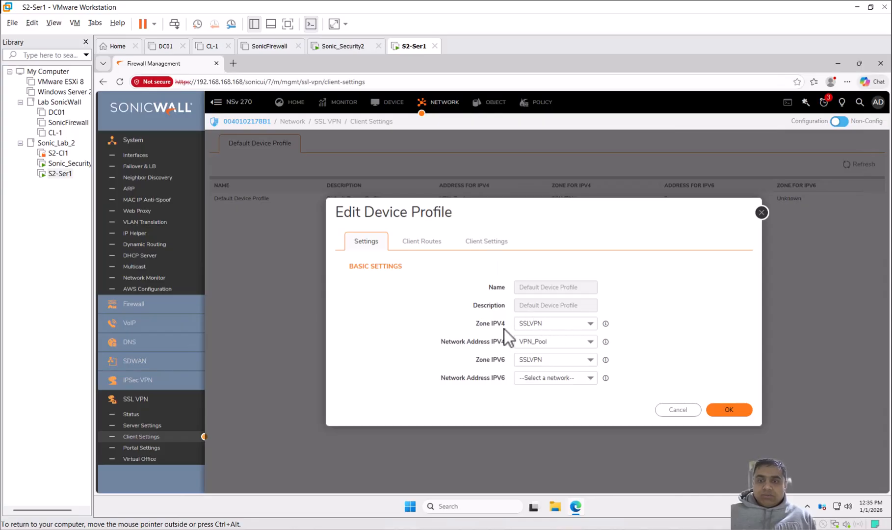
click(590, 327)
click(559, 338)
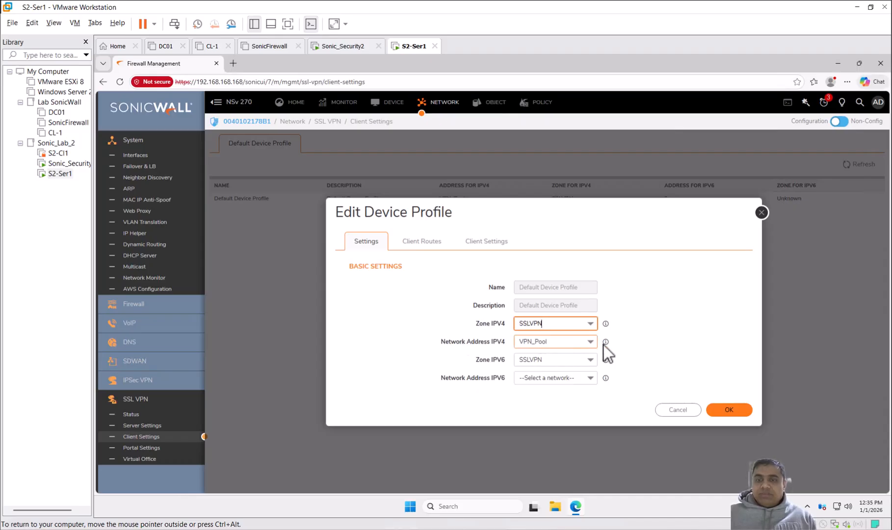
mouse_move(609, 342)
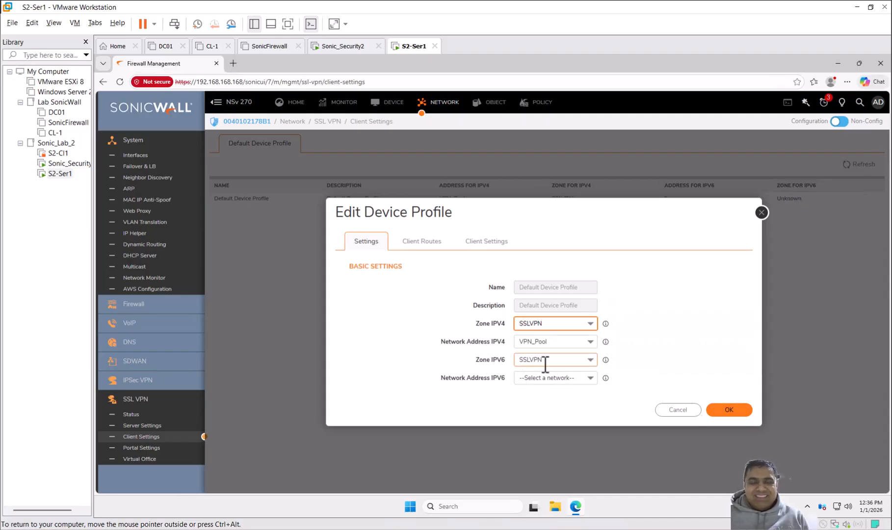
Step: Examine the device profile's client routes and search the available networks for "x0 subnet"
click(427, 246)
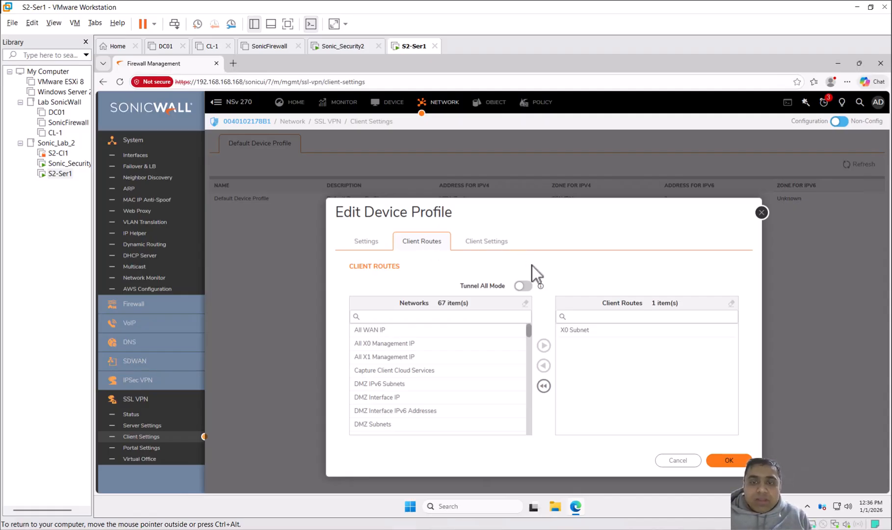
click(393, 317)
click(402, 369)
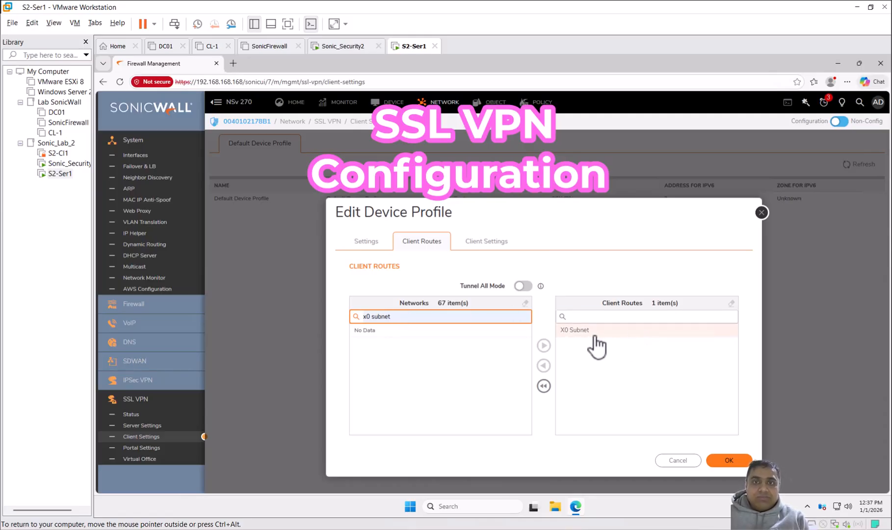
Step: Examine the device profile's client settings, checking the entries for DNS Server 1 and DNS Server 2
click(492, 245)
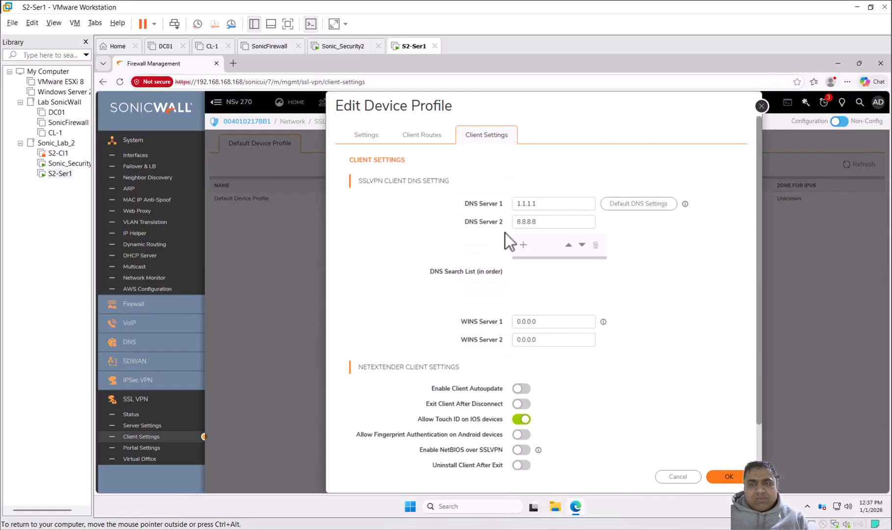
scroll(674, 312, down, 3)
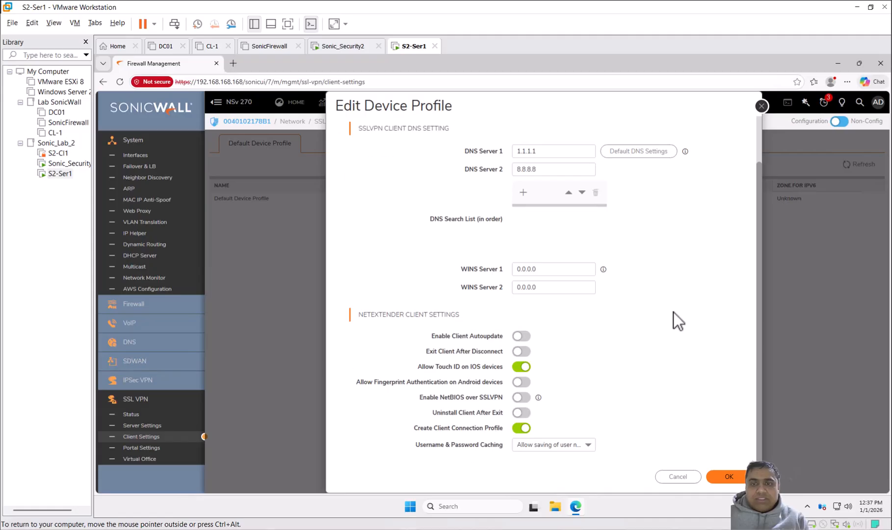
scroll(673, 312, up, 3)
click(569, 203)
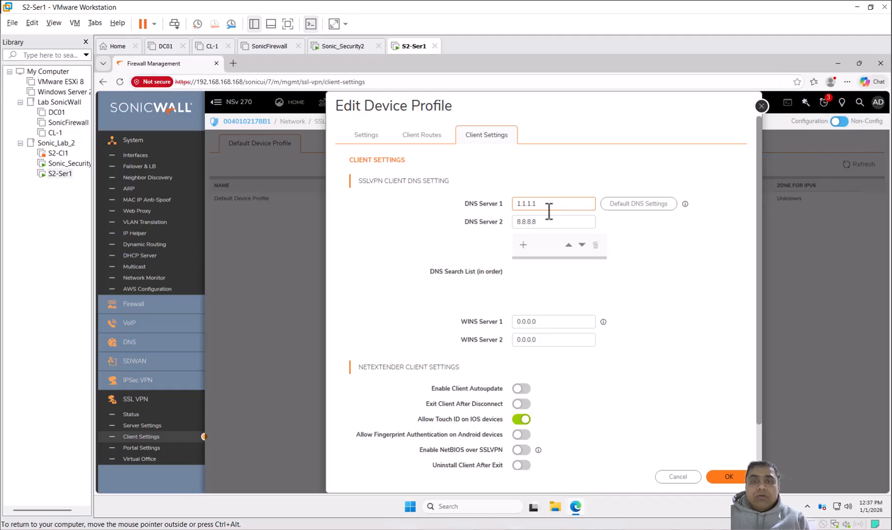
click(539, 222)
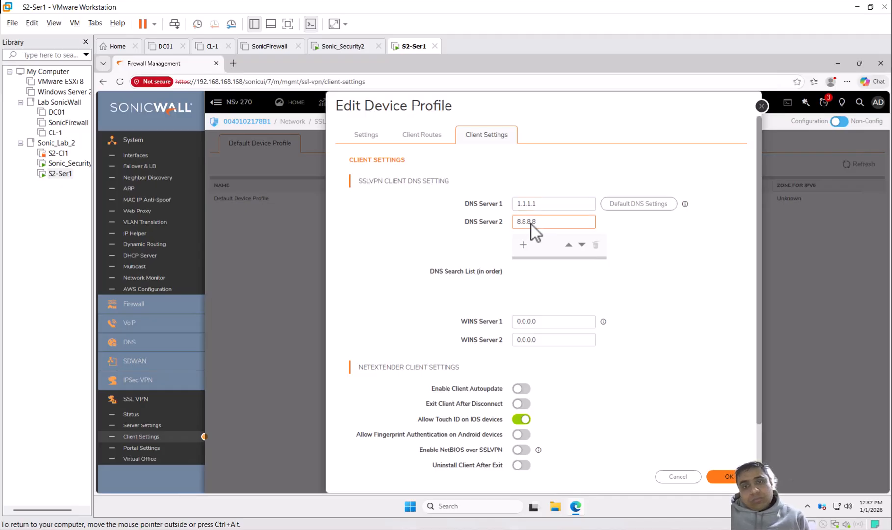
click(546, 203)
click(551, 221)
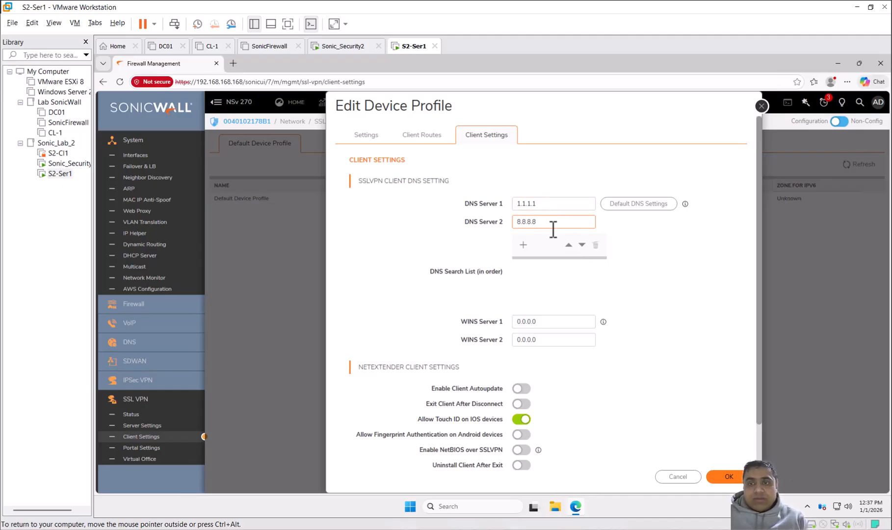
Step: Review the username and password caching options without changing them and save the device profile, accepting the reset of active NetExtender connections
scroll(553, 324, down, 2)
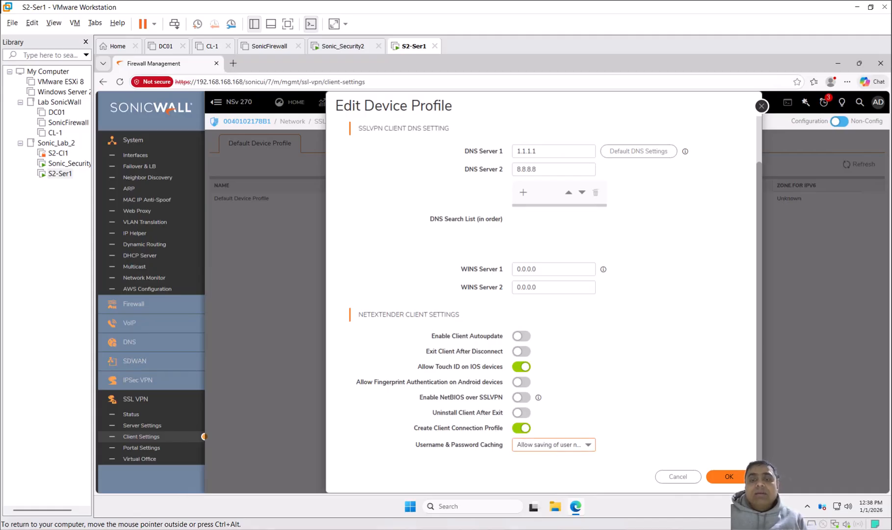
click(590, 445)
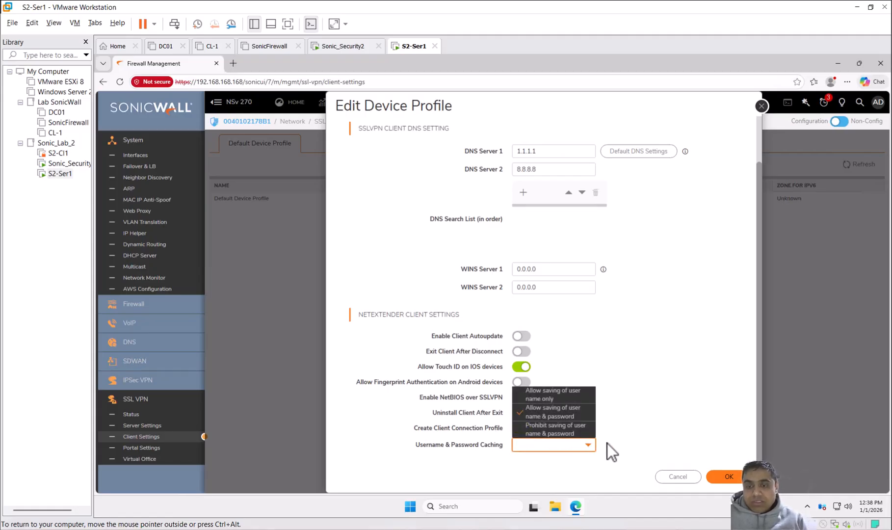
click(652, 404)
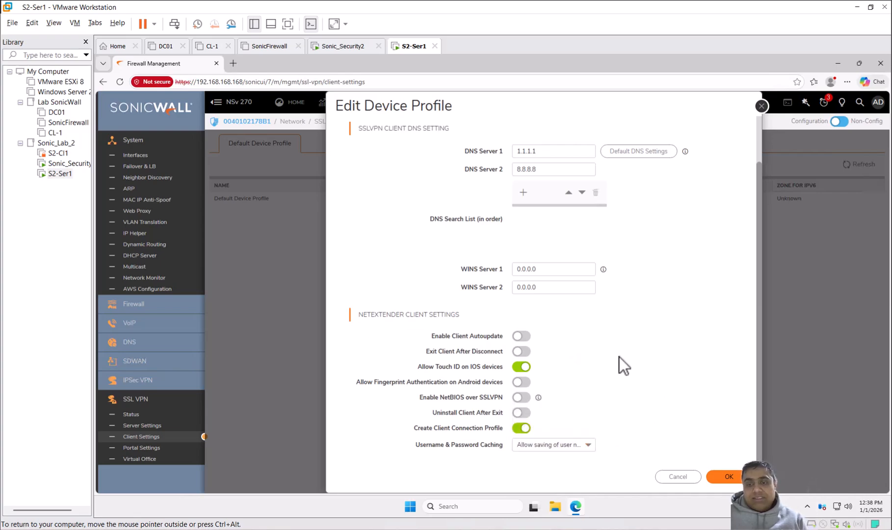
scroll(595, 279, up, 1)
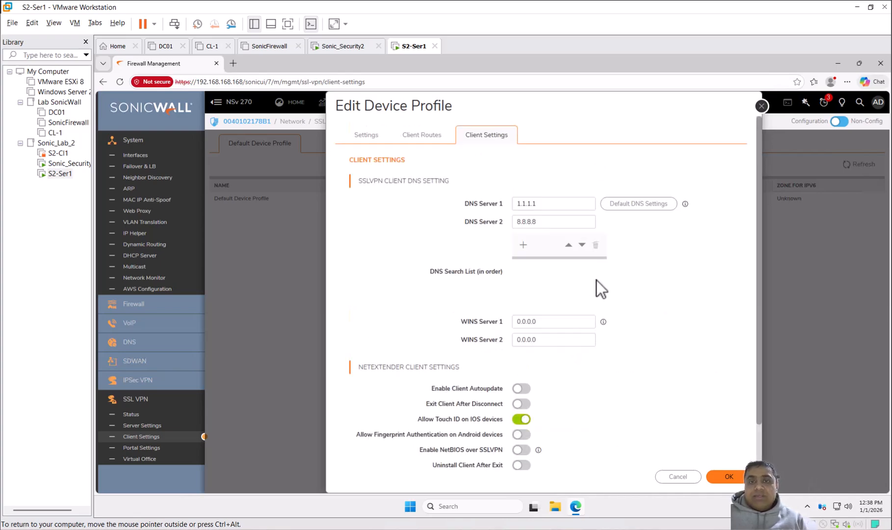
click(729, 478)
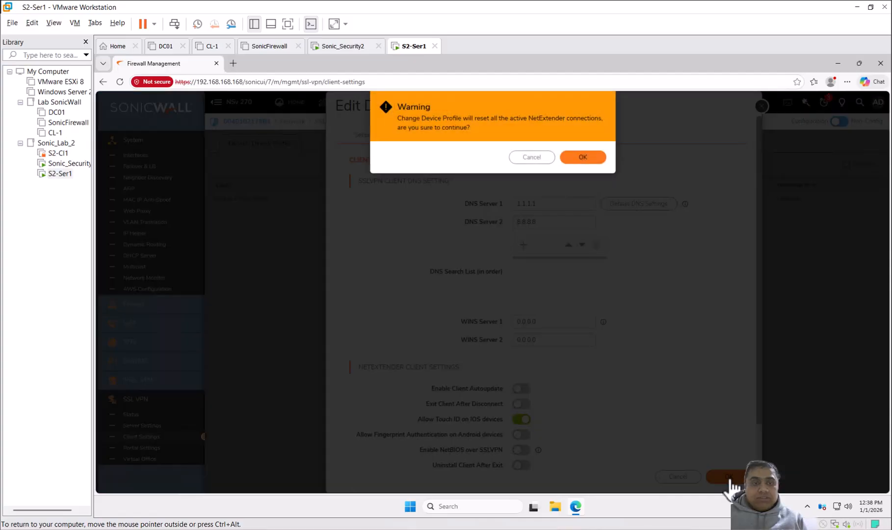
click(580, 158)
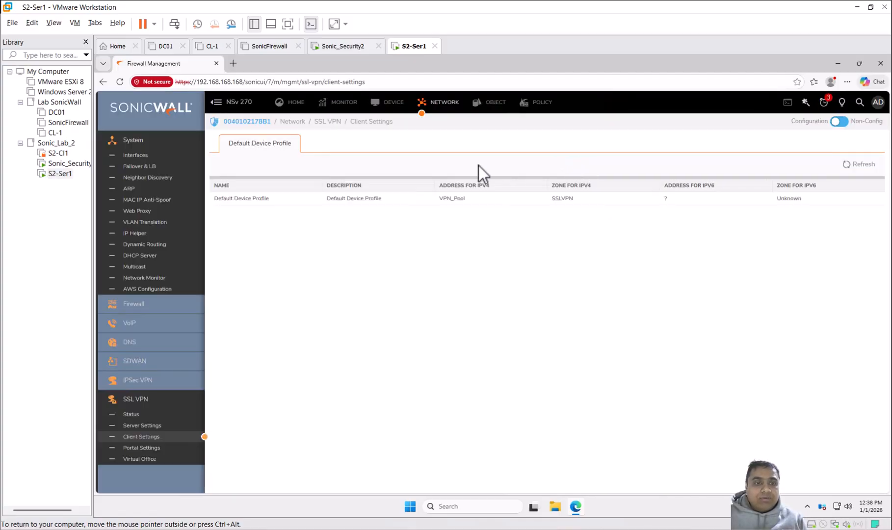
Step: Open the SSL VPN portal settings, review the titles, messages and logo options, and save them unchanged
click(155, 449)
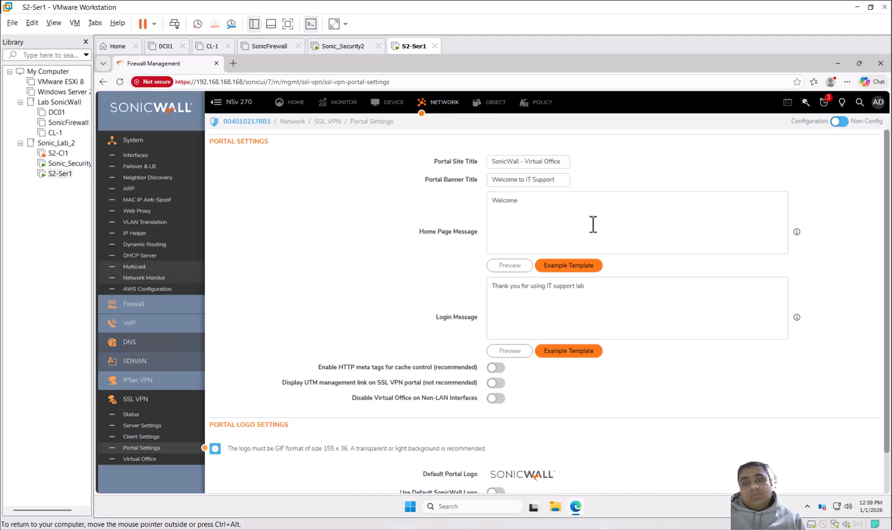
click(521, 314)
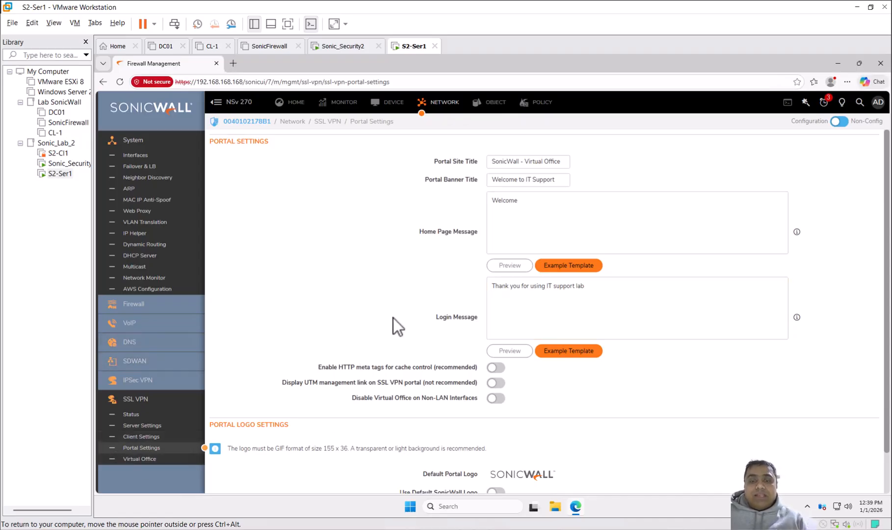
scroll(392, 318, down, 1)
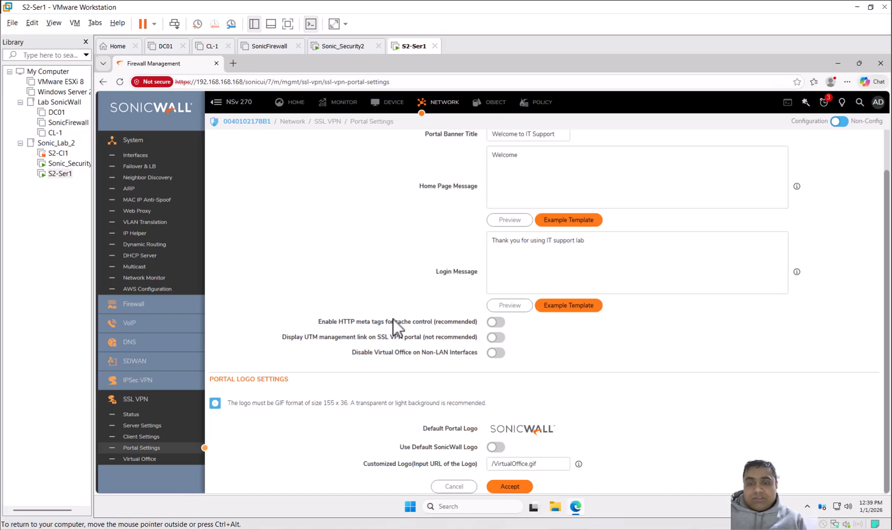
scroll(394, 319, up, 1)
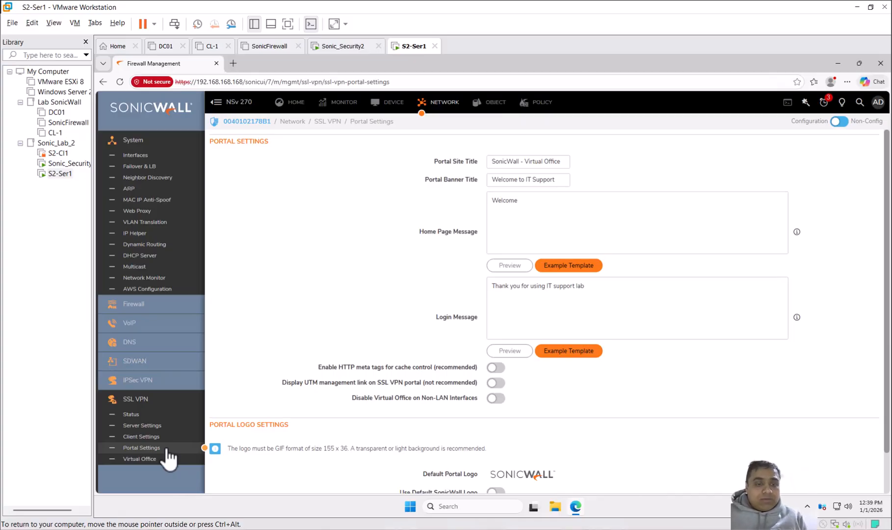
scroll(549, 341, down, 1)
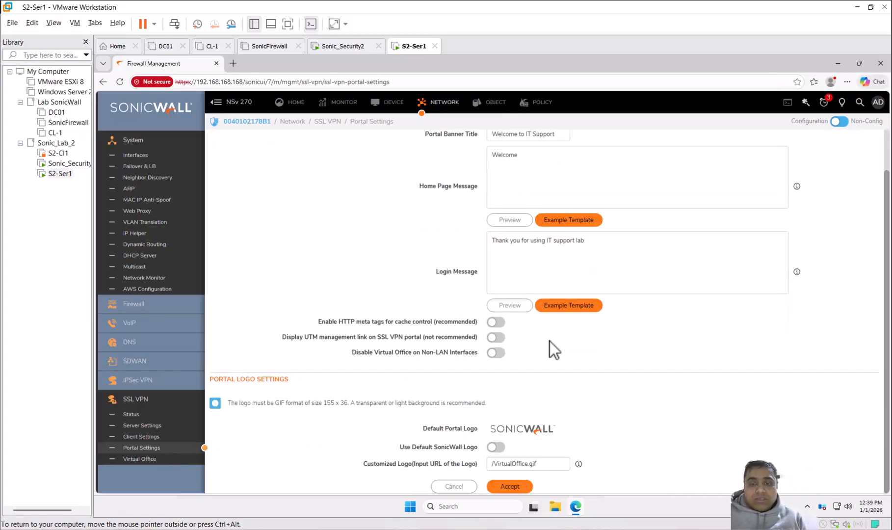
click(521, 486)
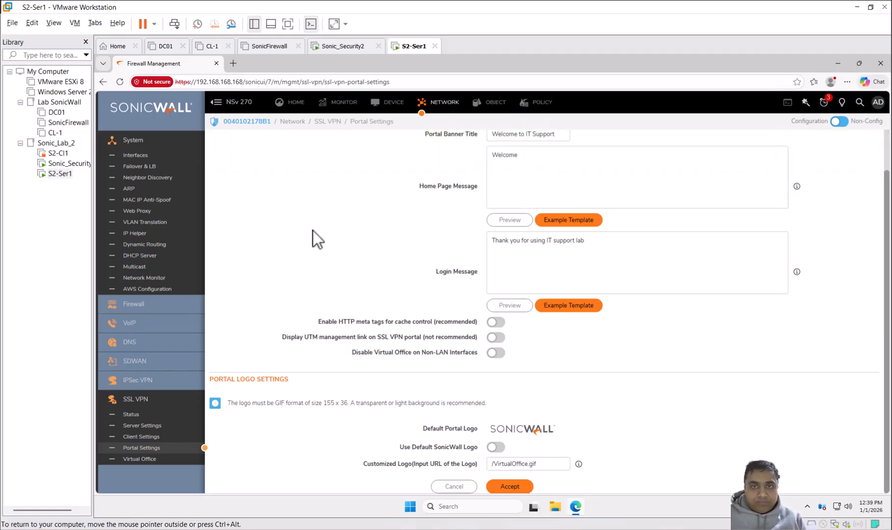
scroll(312, 230, up, 1)
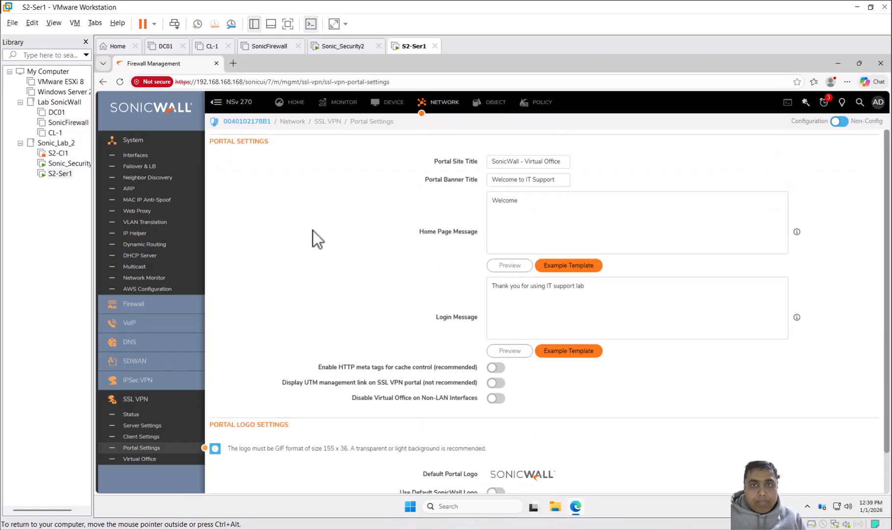
Step: Open the local user vpnuser1 for editing and review its general name and password settings
click(390, 103)
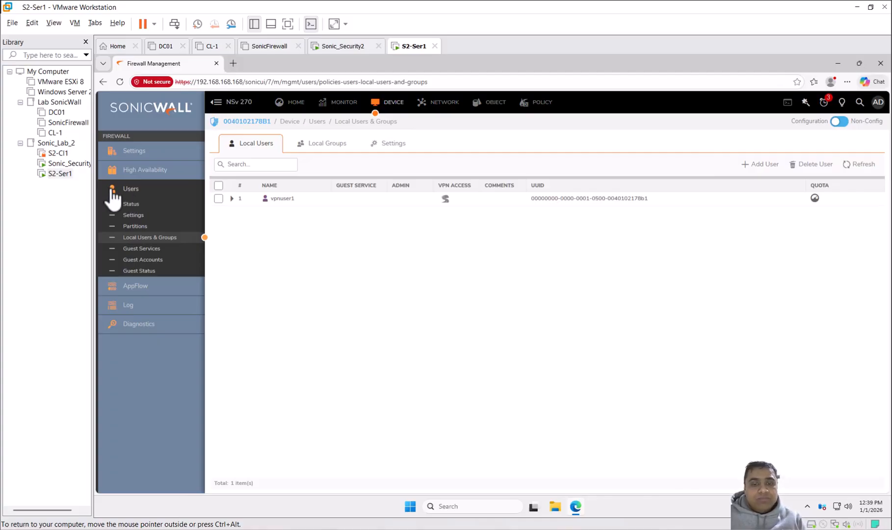
click(139, 203)
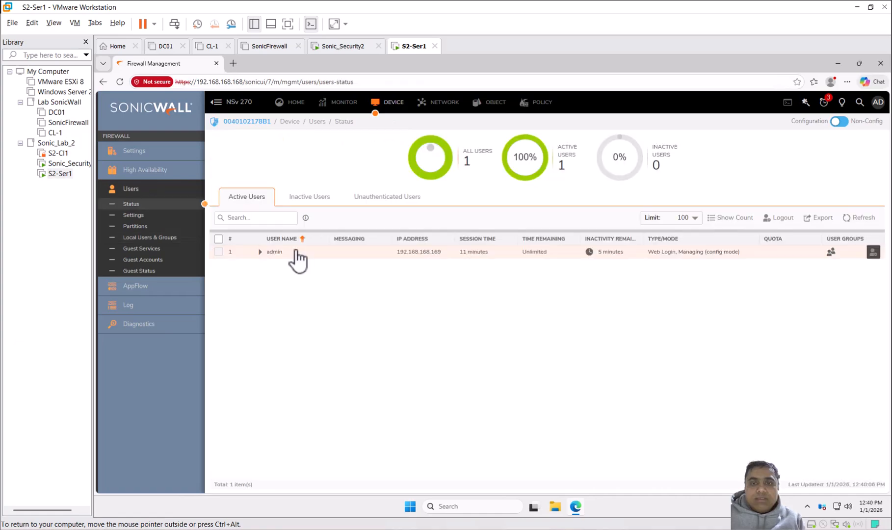
click(165, 238)
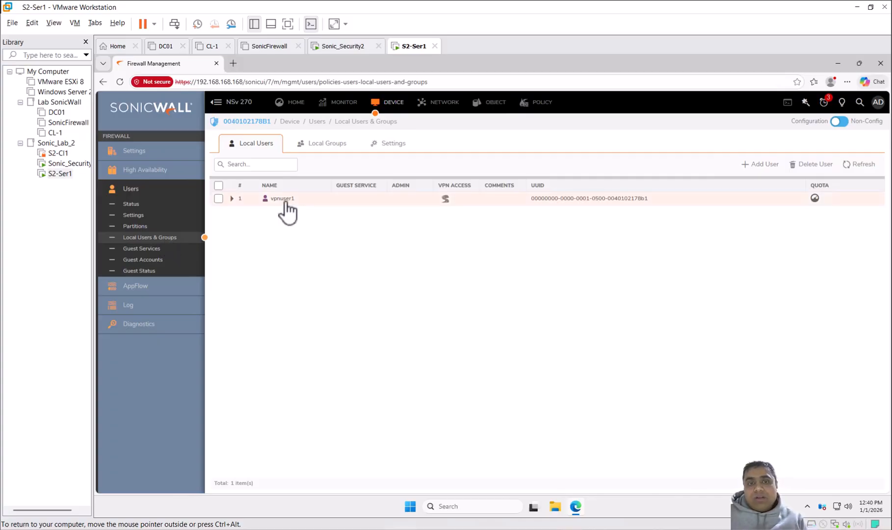
mouse_move(277, 201)
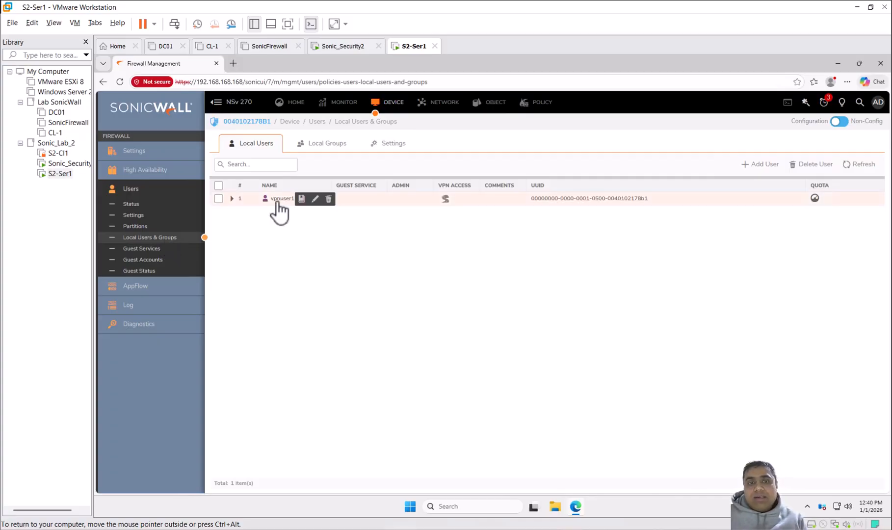
click(315, 198)
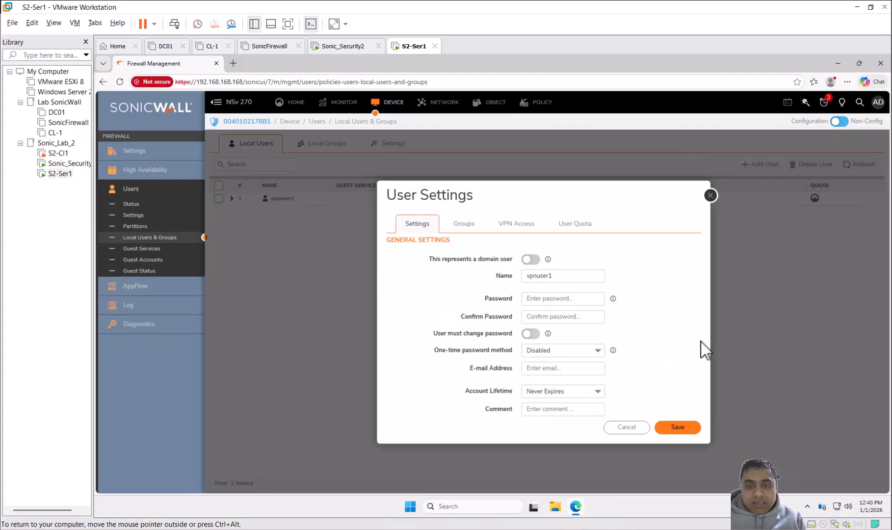
click(560, 297)
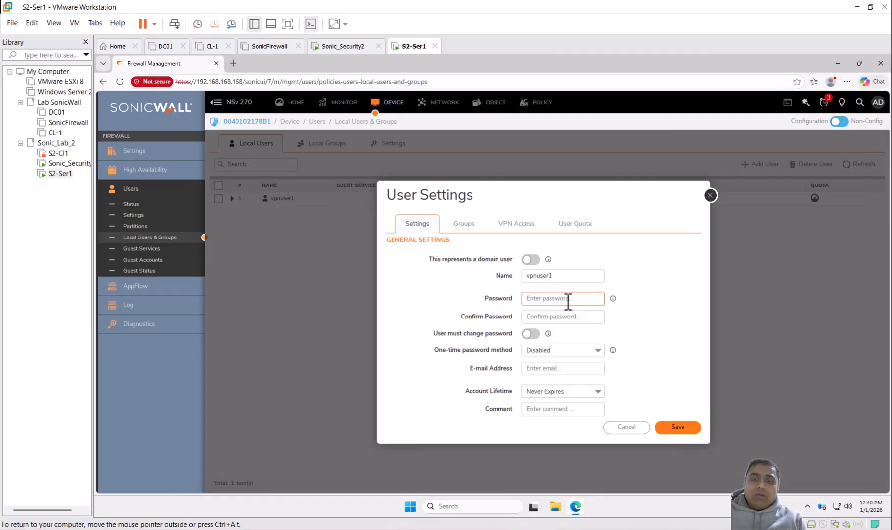
click(543, 277)
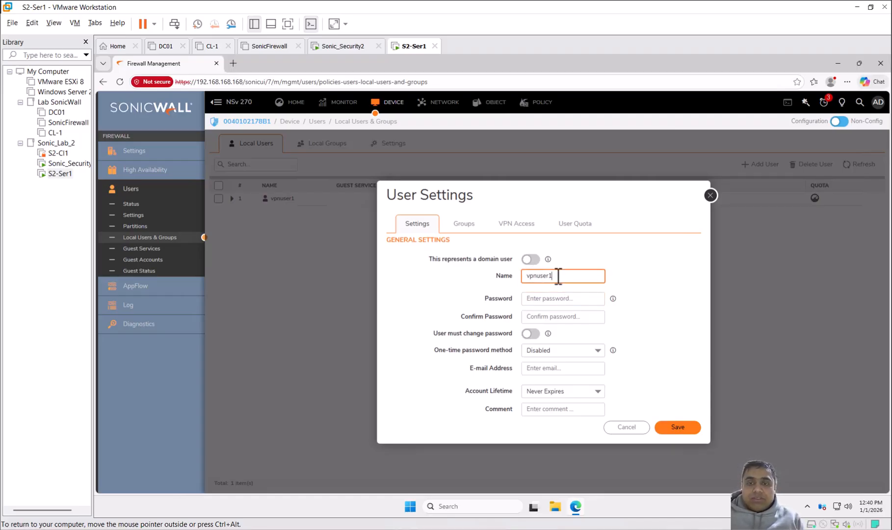
Step: Add vpnuser1 to the Limited Administrators group, check its VPN client access networks, and save the user
click(464, 224)
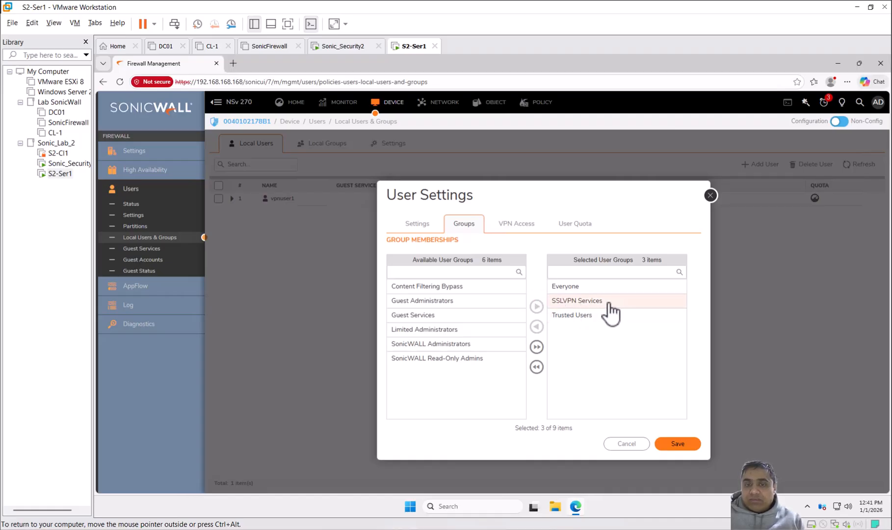
click(455, 272)
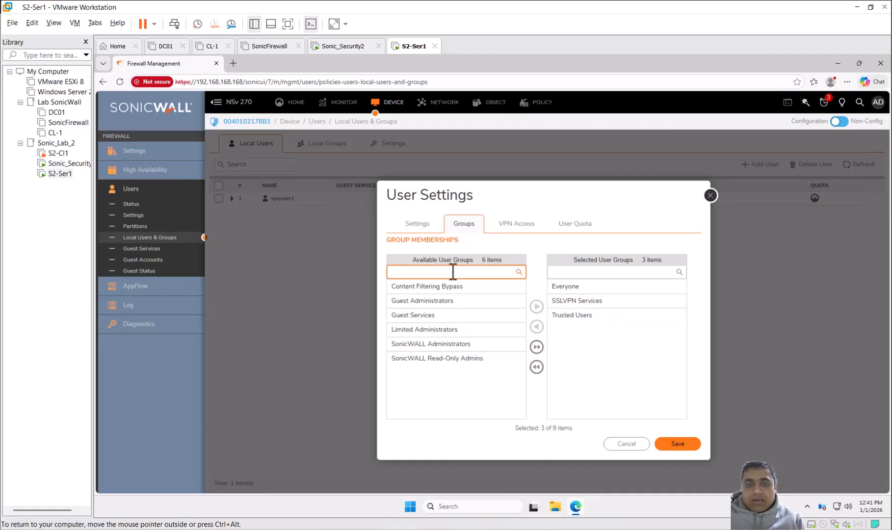
click(488, 301)
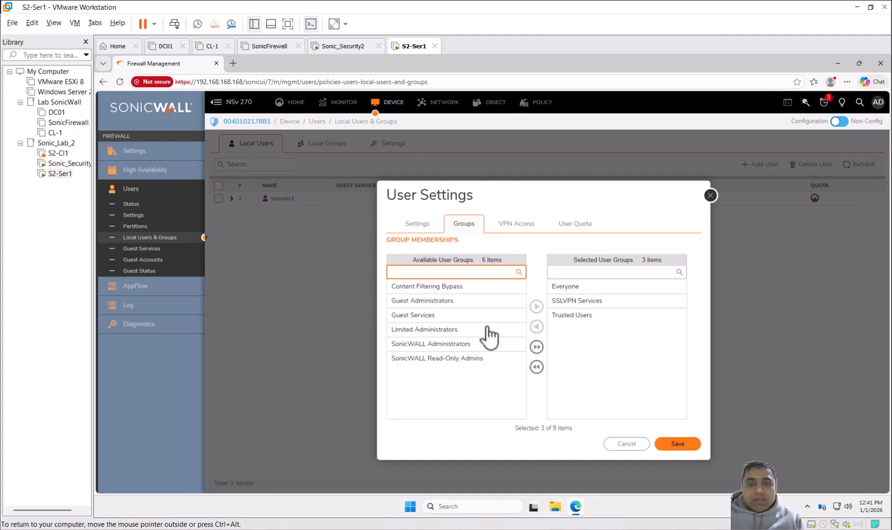
click(450, 332)
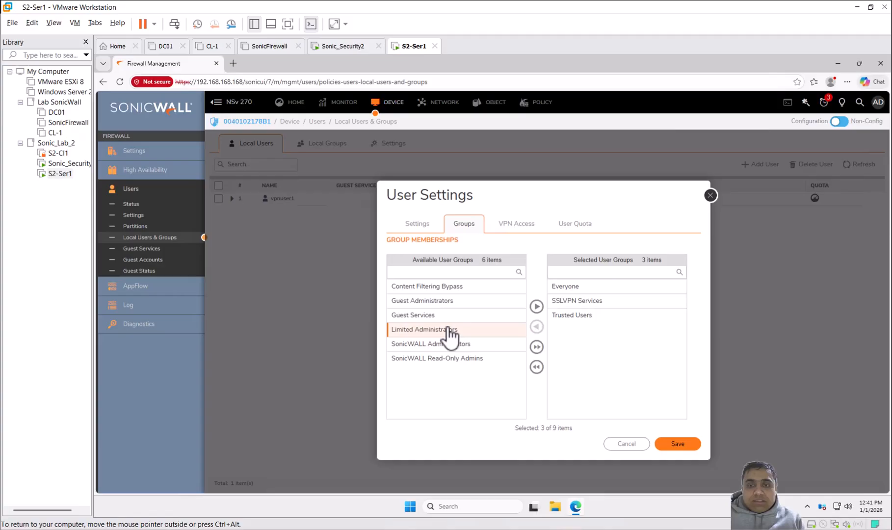
click(537, 306)
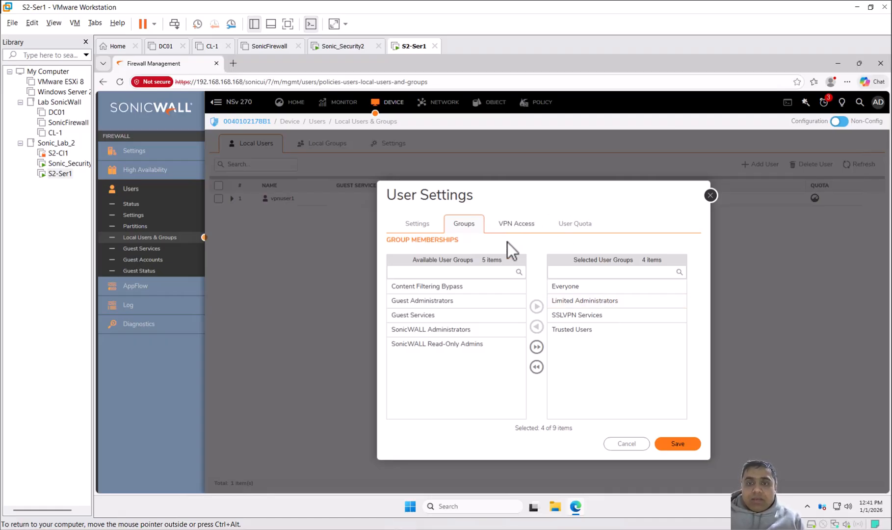
click(523, 225)
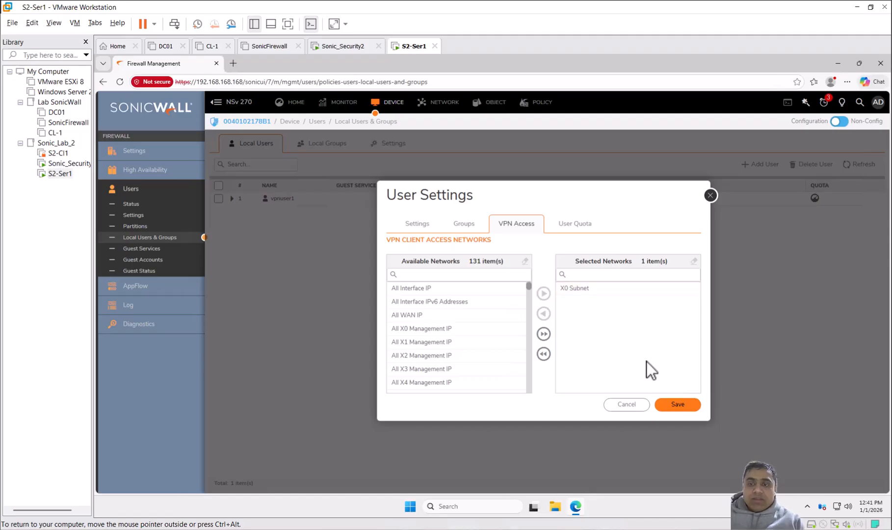
click(667, 405)
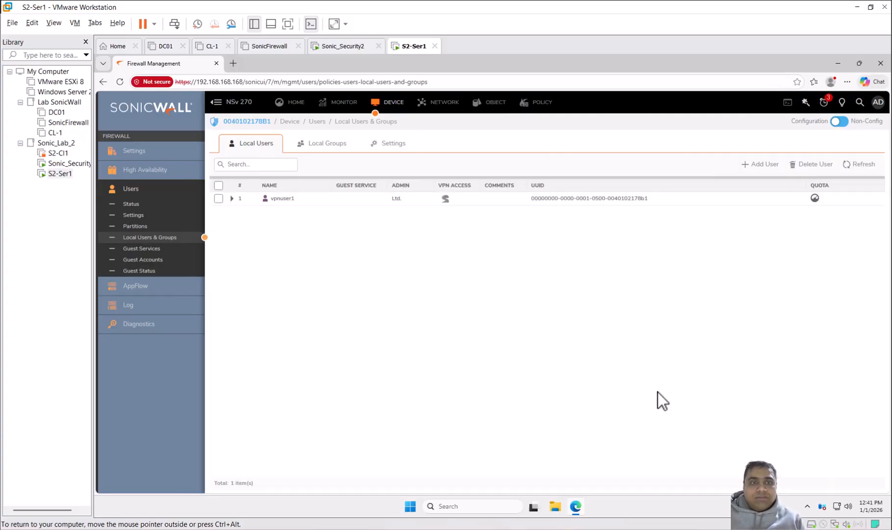
Step: Open the LAN-to-WAN Internet security rule, review its source, destination, user and country settings, and save it
click(538, 103)
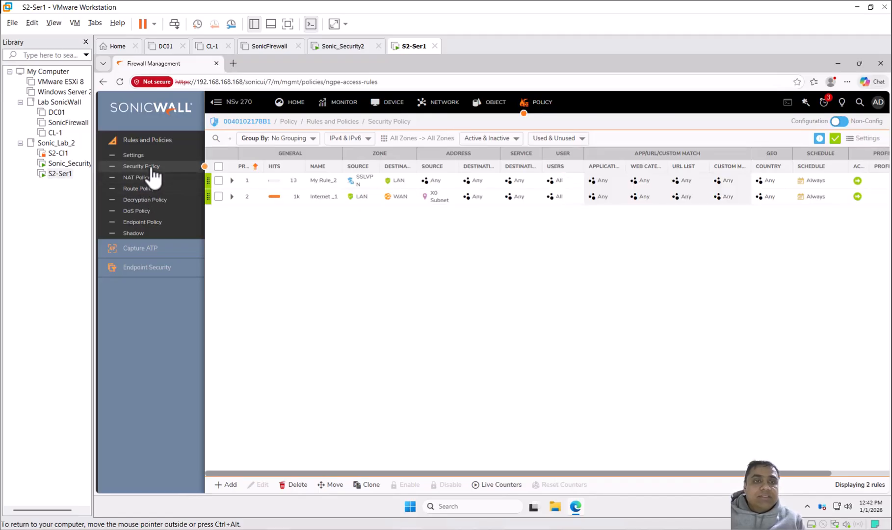
click(153, 169)
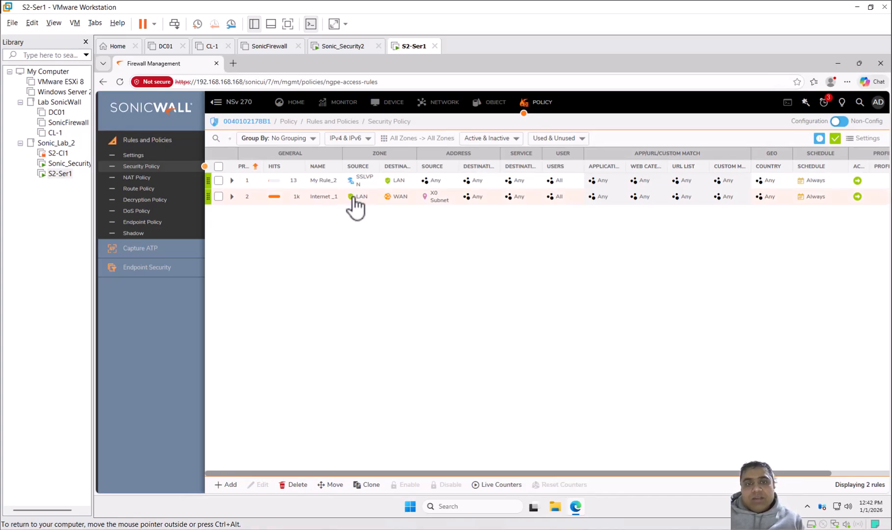
mouse_move(413, 200)
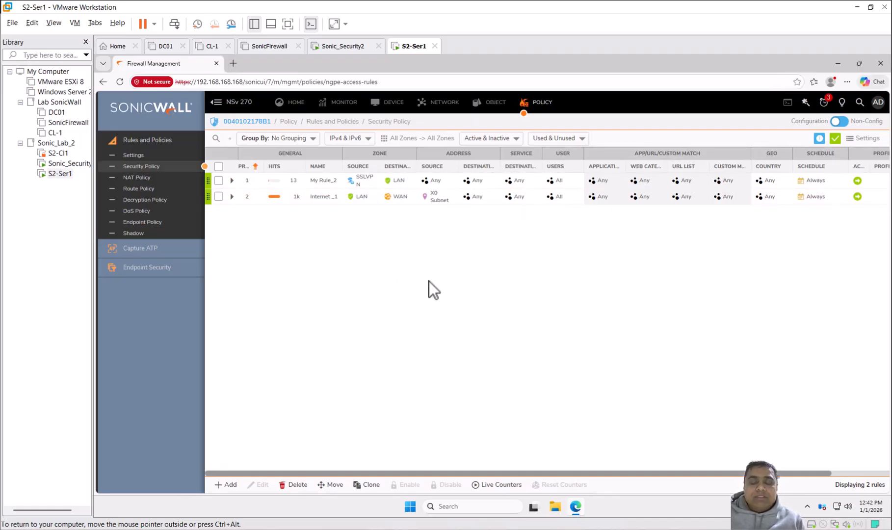
click(219, 197)
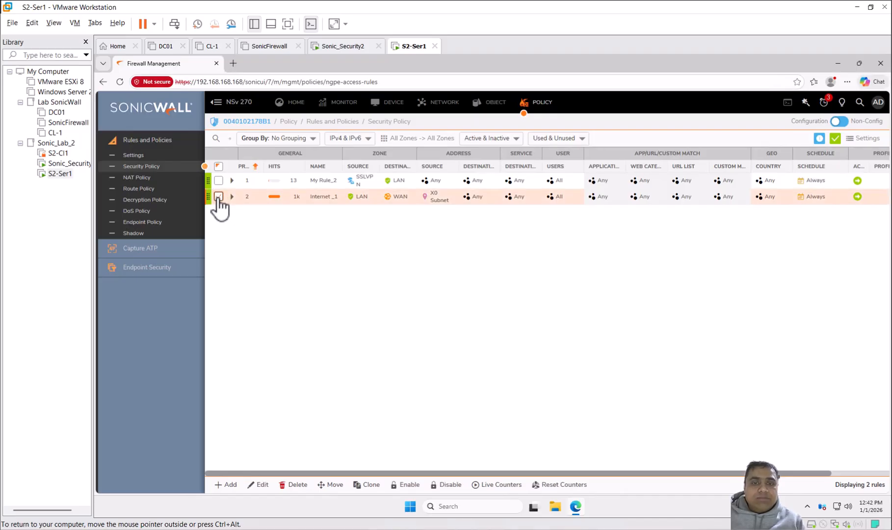
click(259, 484)
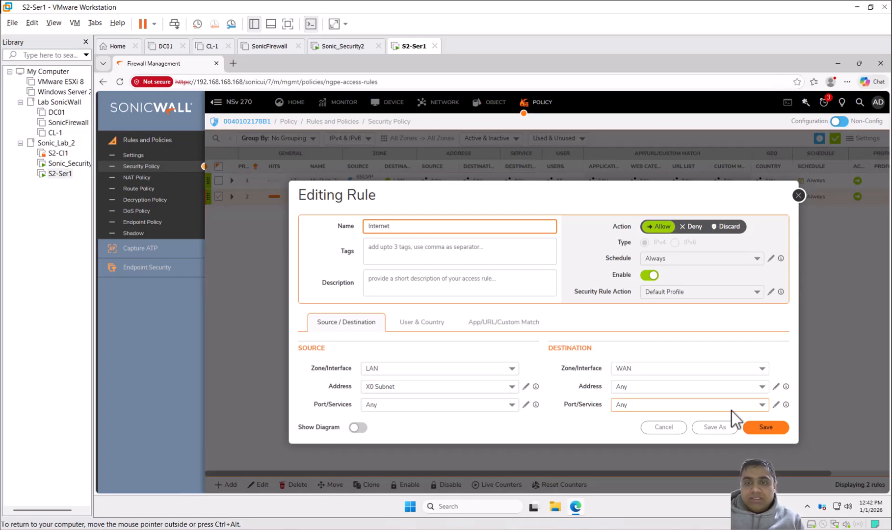
click(427, 324)
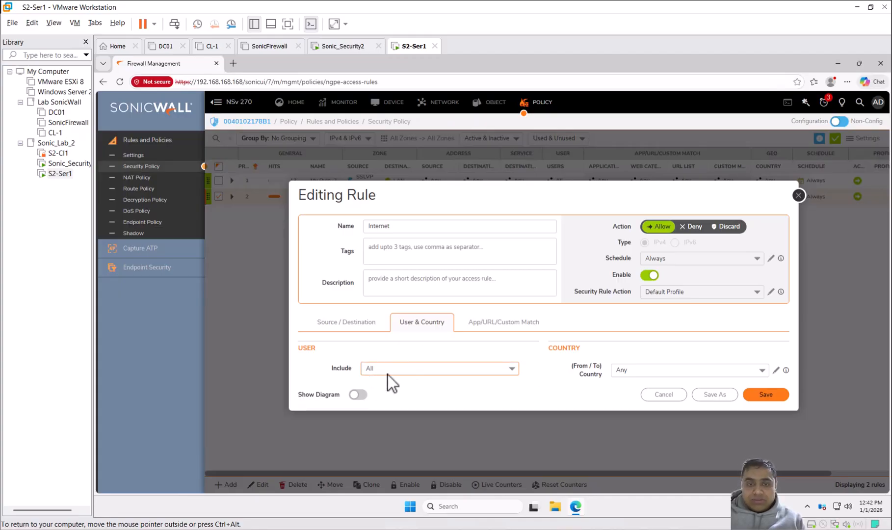
click(352, 325)
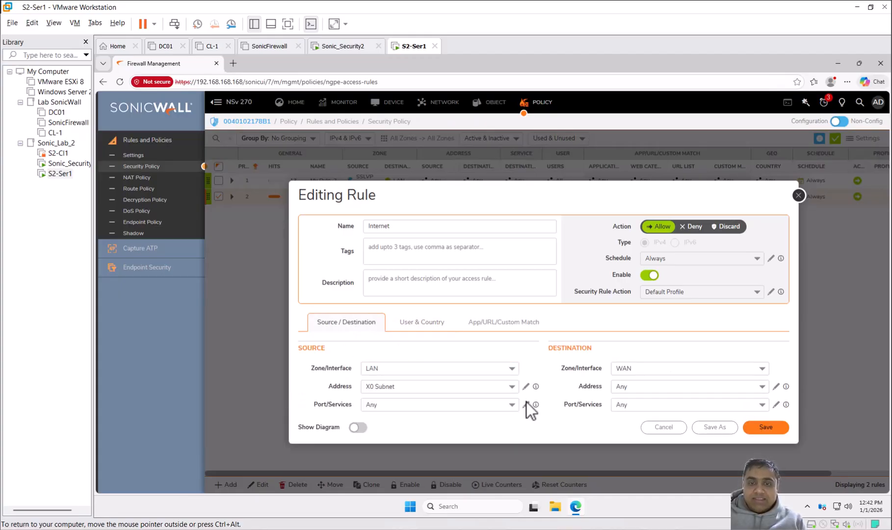
click(423, 323)
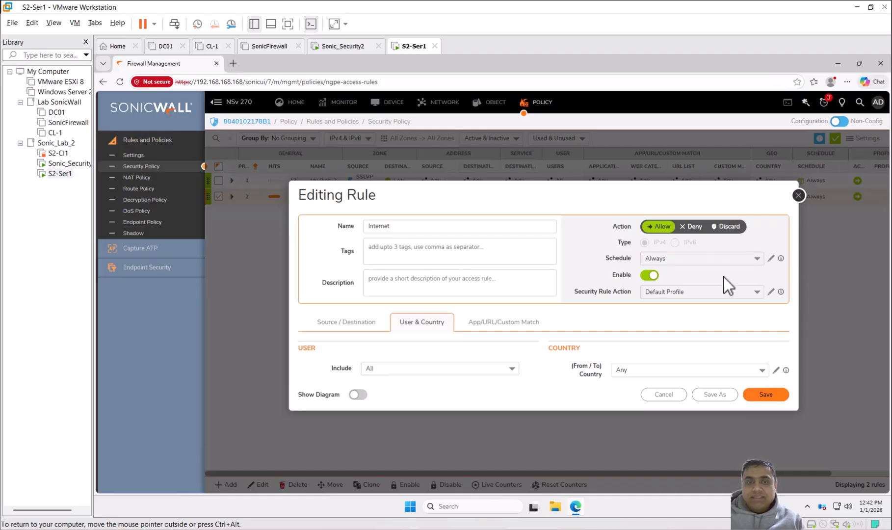
click(764, 394)
Step: Edit the security rule My Rule with source zone SSLVPN, select LAN as its destination zone, and save it
click(219, 180)
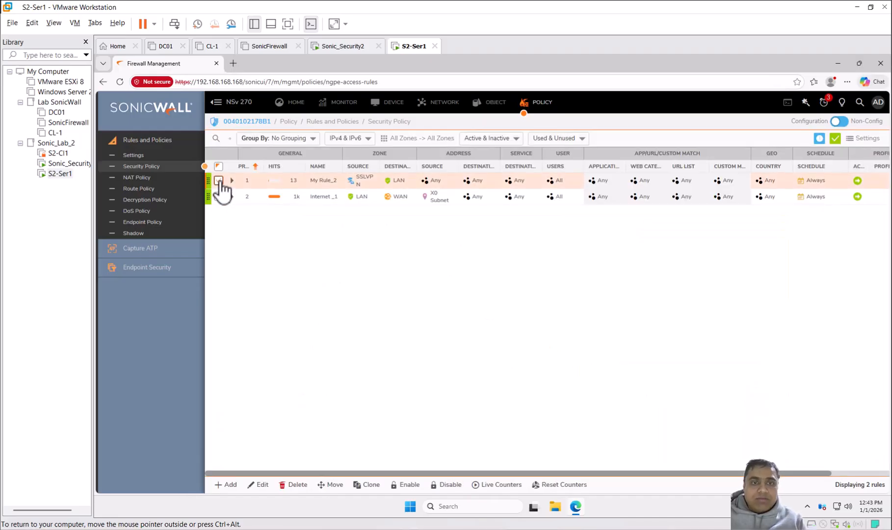
mouse_move(320, 185)
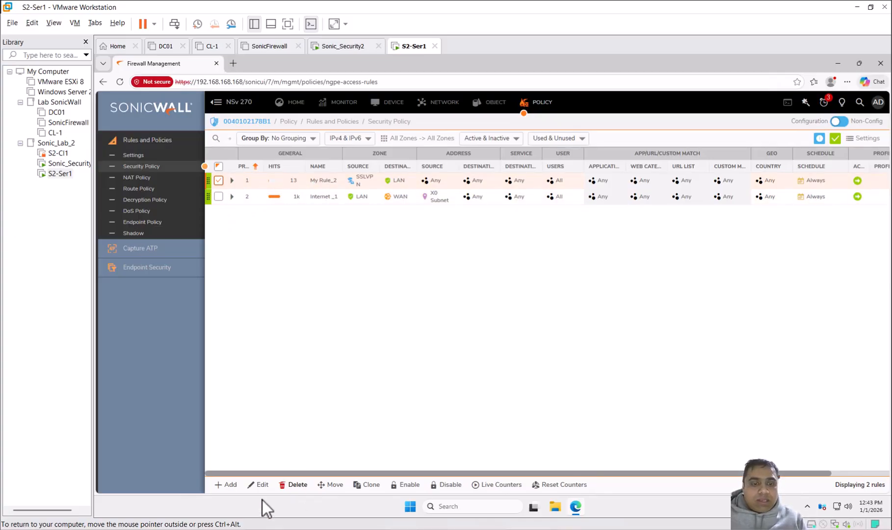
click(260, 484)
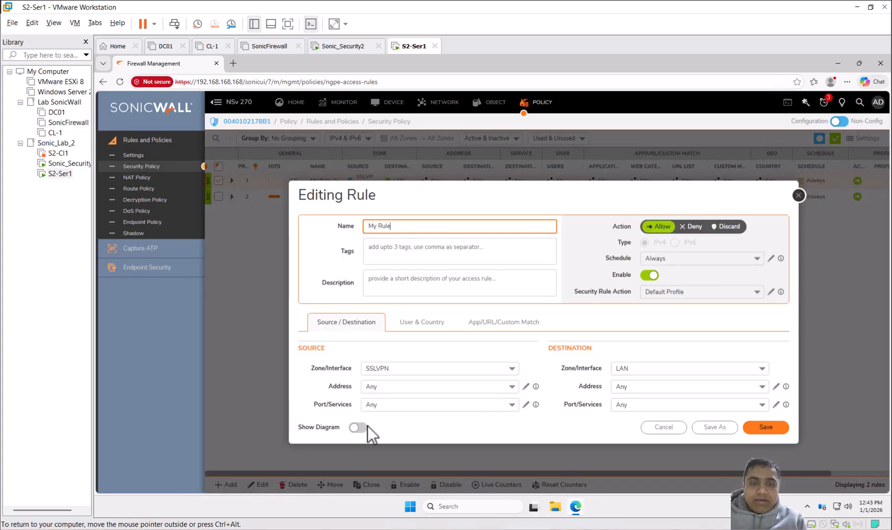
click(380, 367)
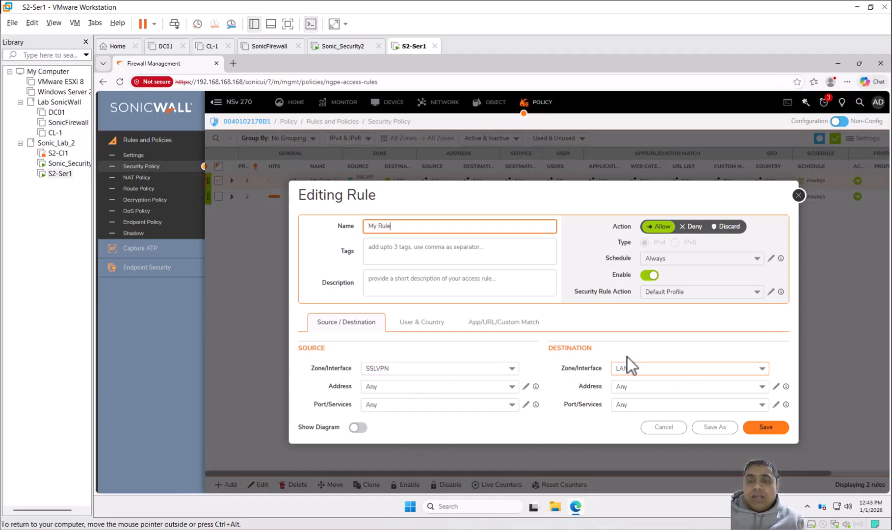
click(665, 373)
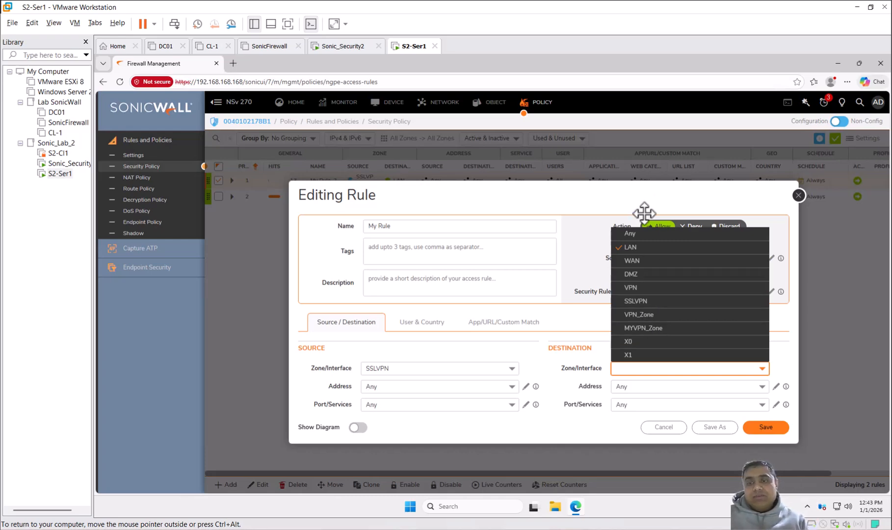
click(640, 248)
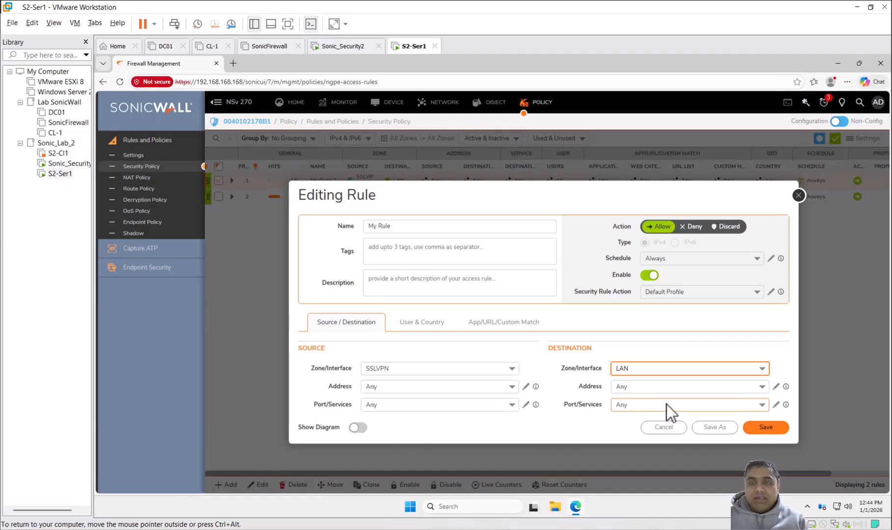
click(775, 427)
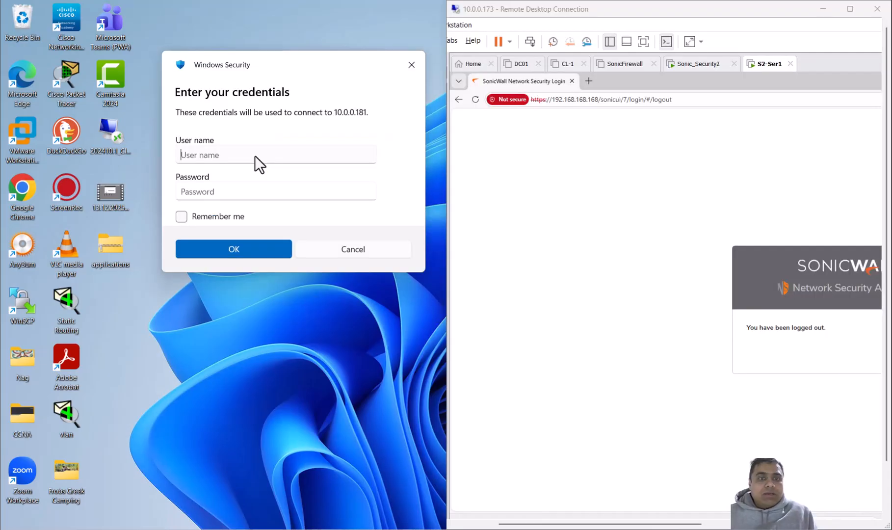
Step: Connect to remote computer 10.0.0.181 with user name admin2 and the account password, accepting the untrusted certificate
click(254, 156)
text(ad)
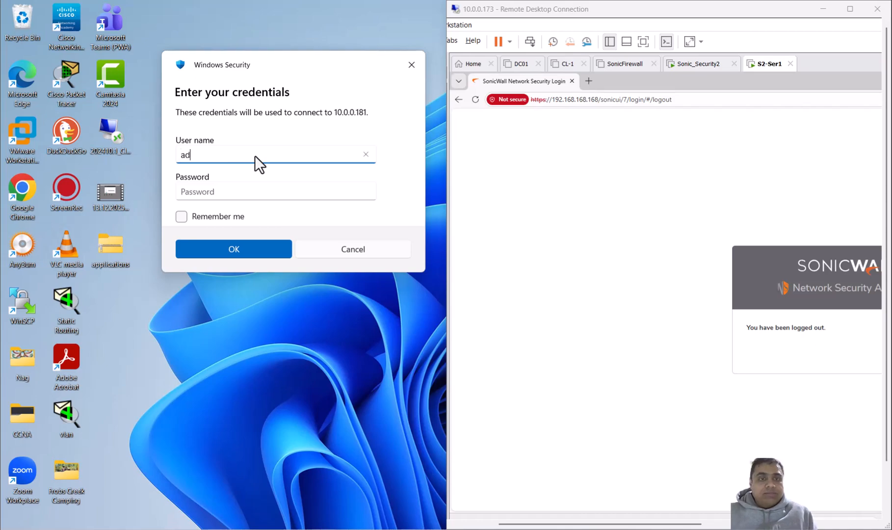
text(min2)
key(Tab)
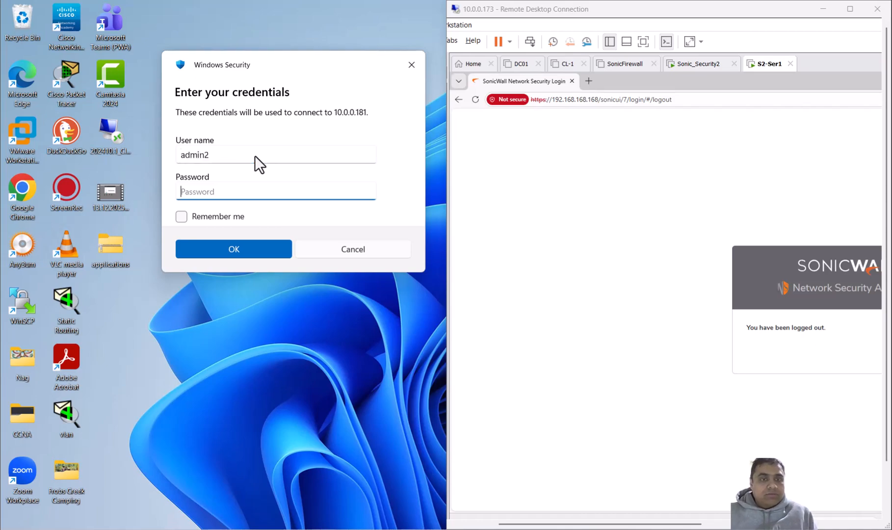
text(•••••••)
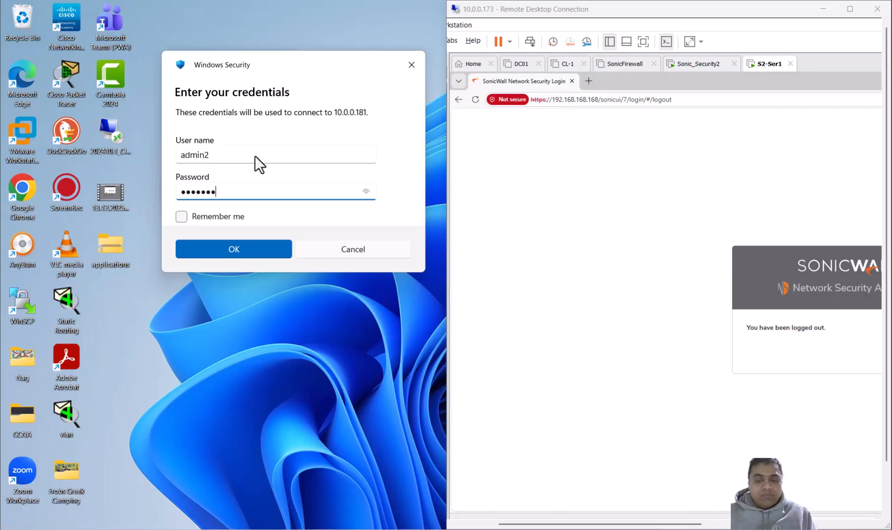
key(Return)
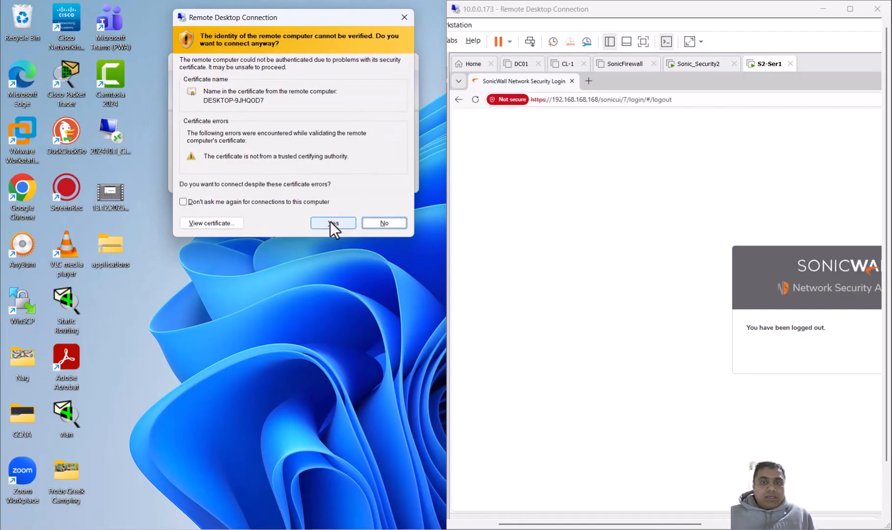
click(330, 222)
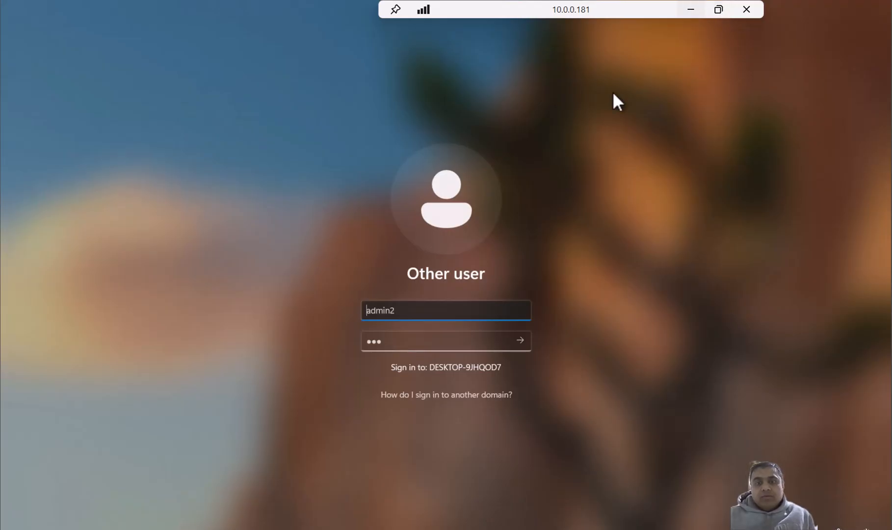
Step: Re-enter the account password for admin2 on the remote computer's sign-in screen and sign in
key(Tab)
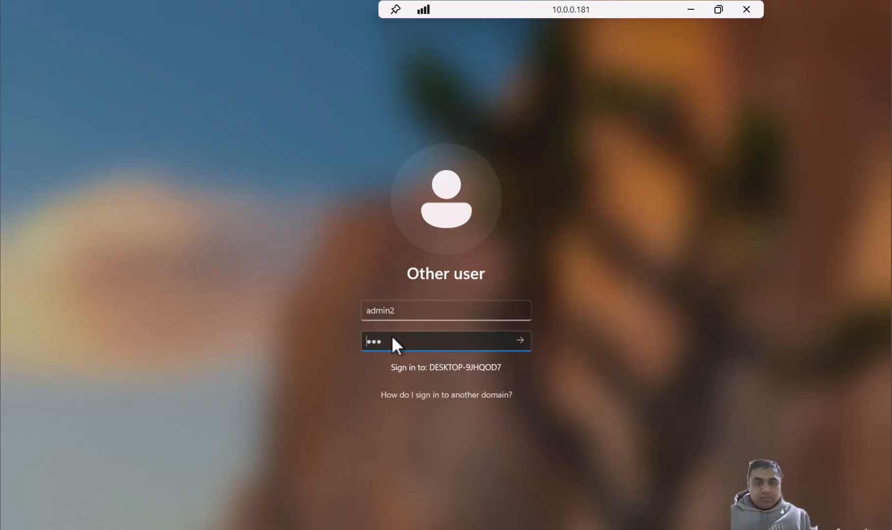
text(********)
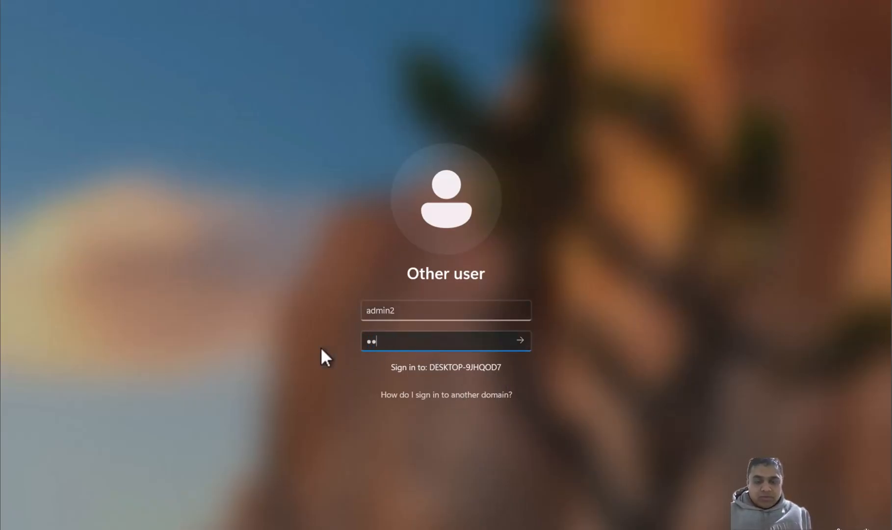
key(Return)
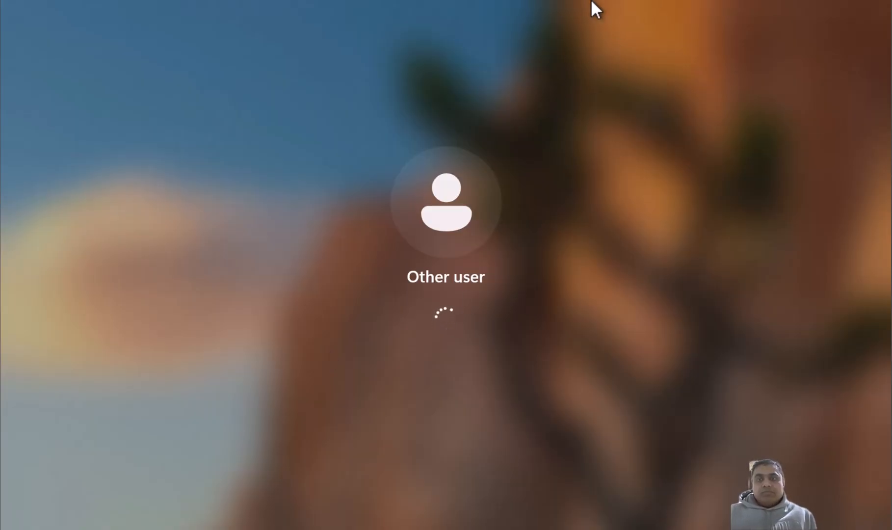
Step: Take the 10.0.0.181 session out of full screen and place it side by side with the 10.0.0.173 session
mouse_move(590, 1)
click(717, 8)
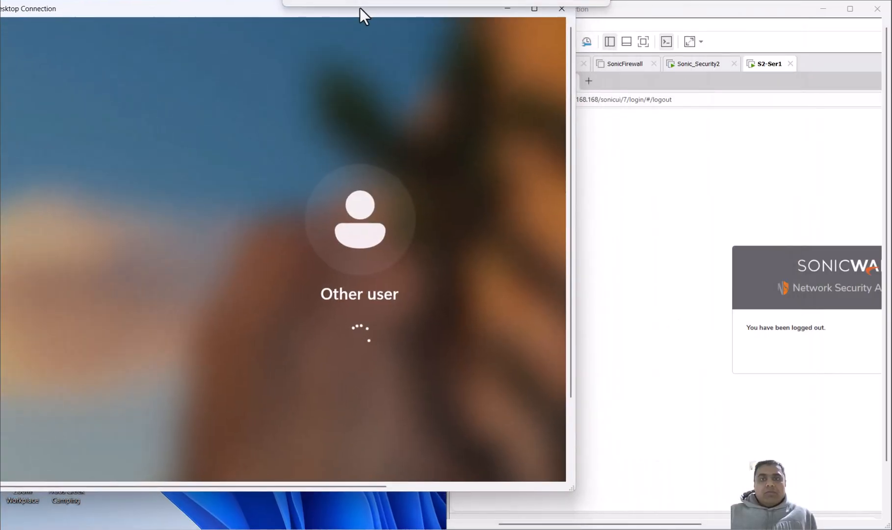
drag(360, 8, 366, 31)
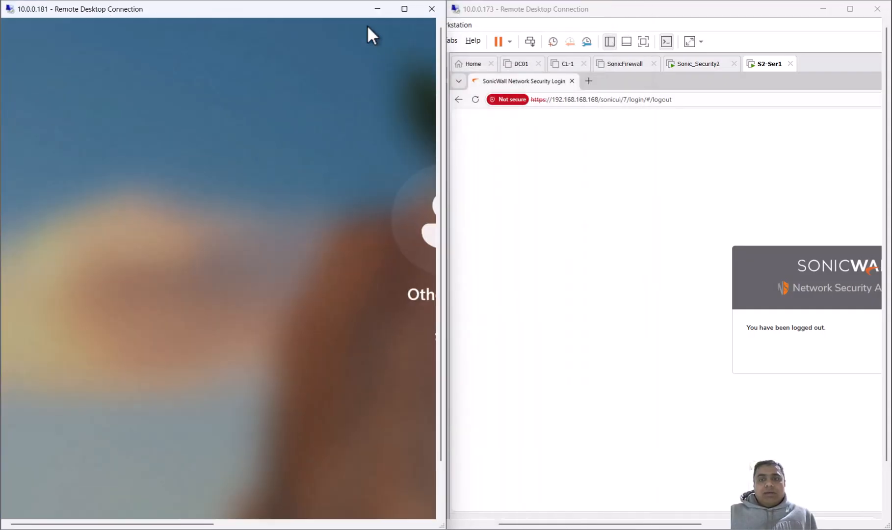
drag(129, 523, 241, 526)
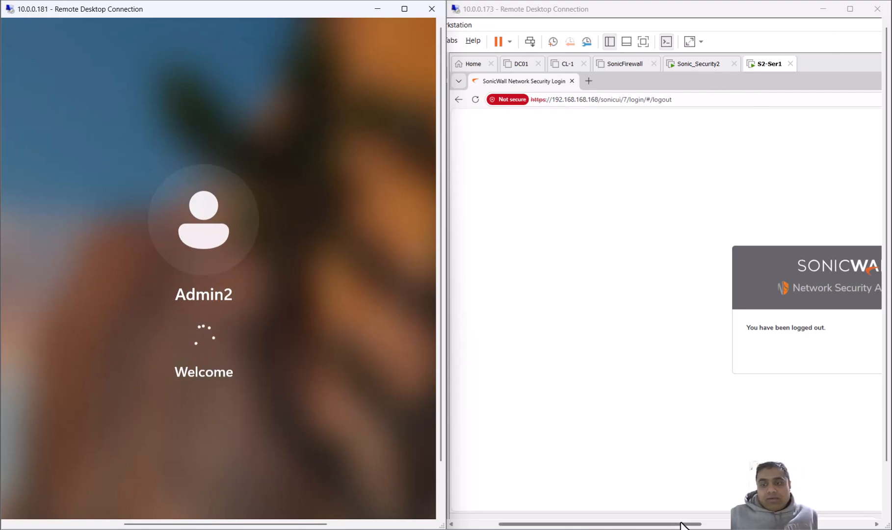
Step: In the 10.0.0.173 session, clear the open windows to show the virtual server's desktop, and align both session windows
drag(679, 523, 863, 523)
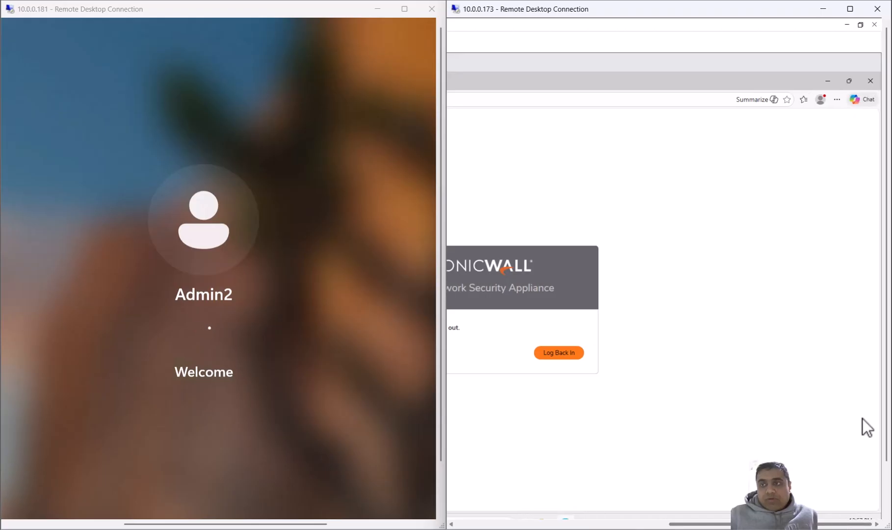
click(845, 23)
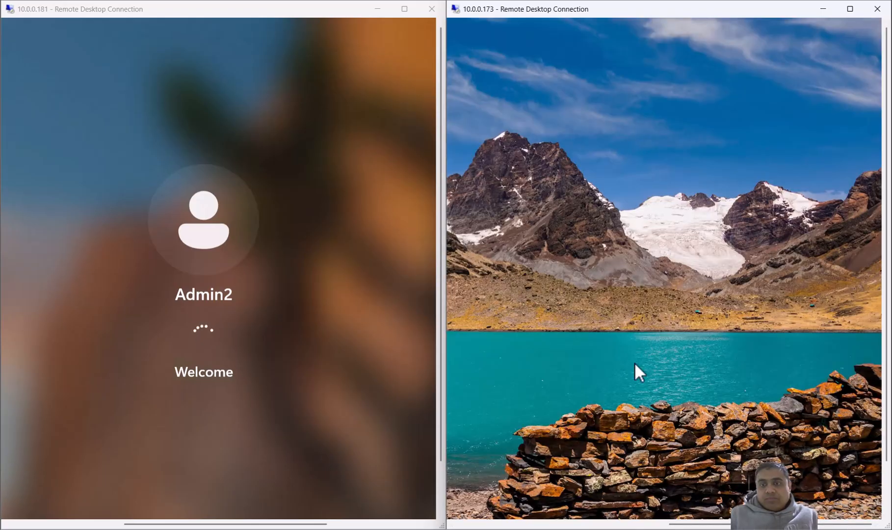
drag(712, 525, 465, 526)
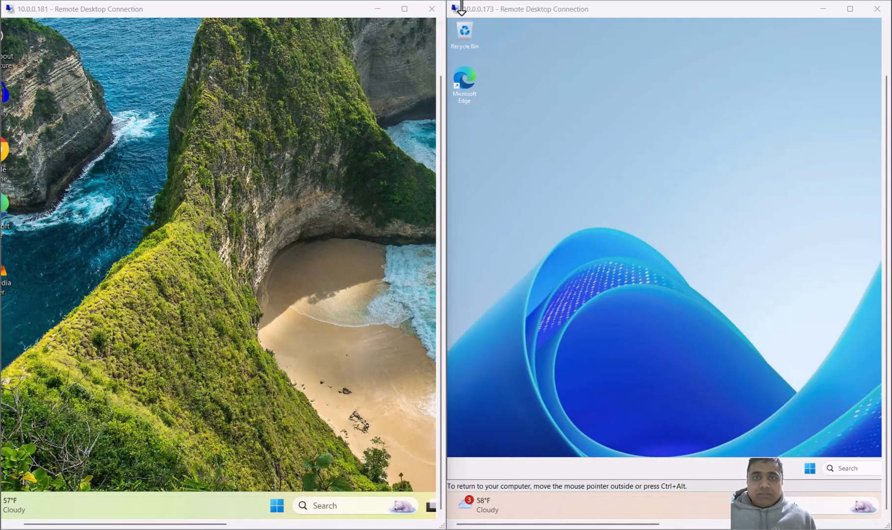
drag(288, 12, 284, 12)
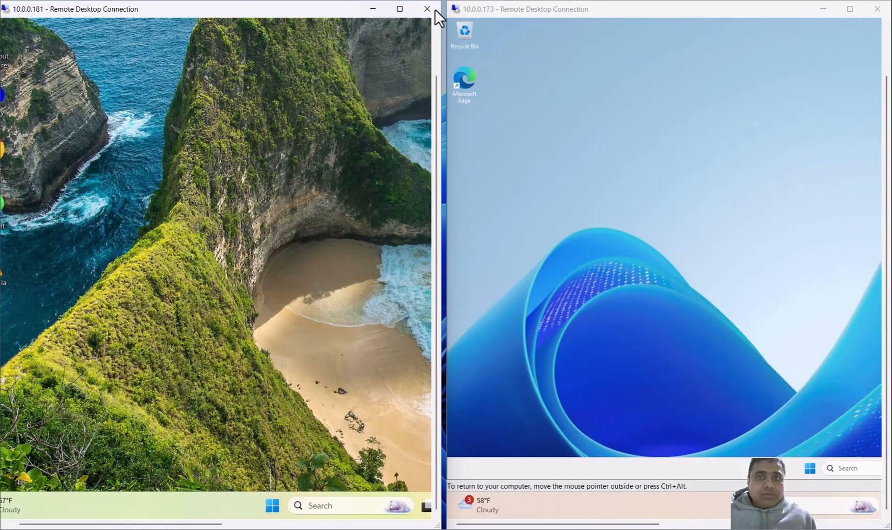
drag(490, 8, 490, 11)
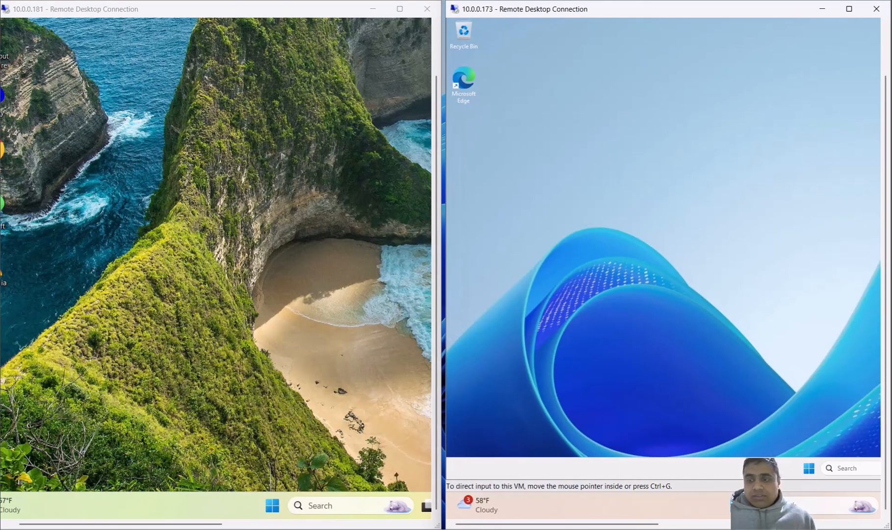
Step: Open Command Prompt on the virtual server in the 10.0.0.173 session and check its network settings with ipconfig
click(852, 469)
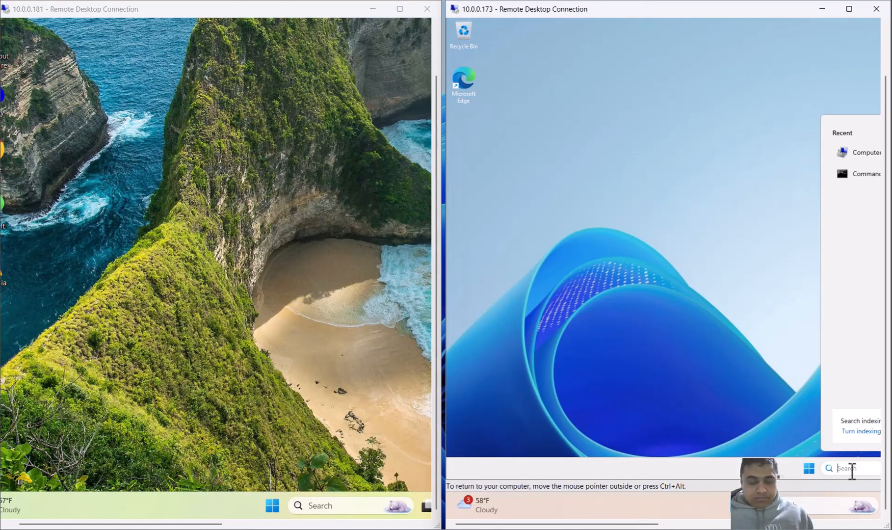
text(cmd)
key(Return)
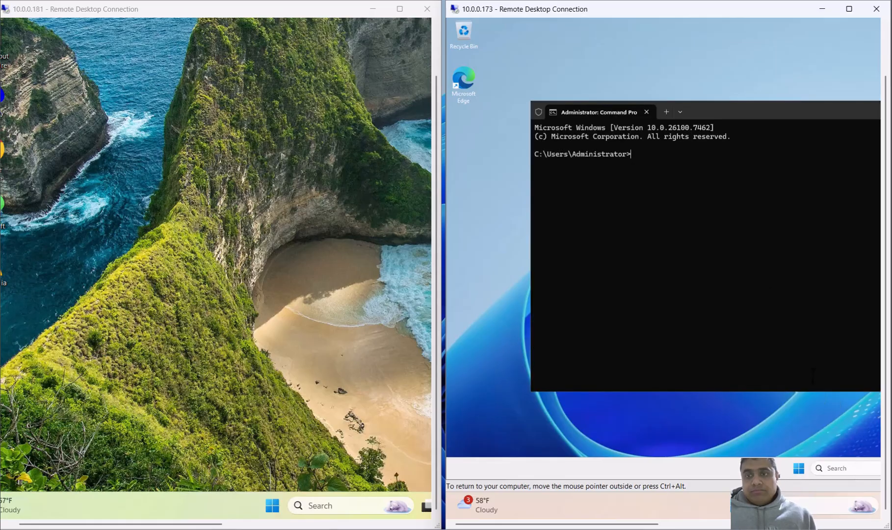
text(ip)
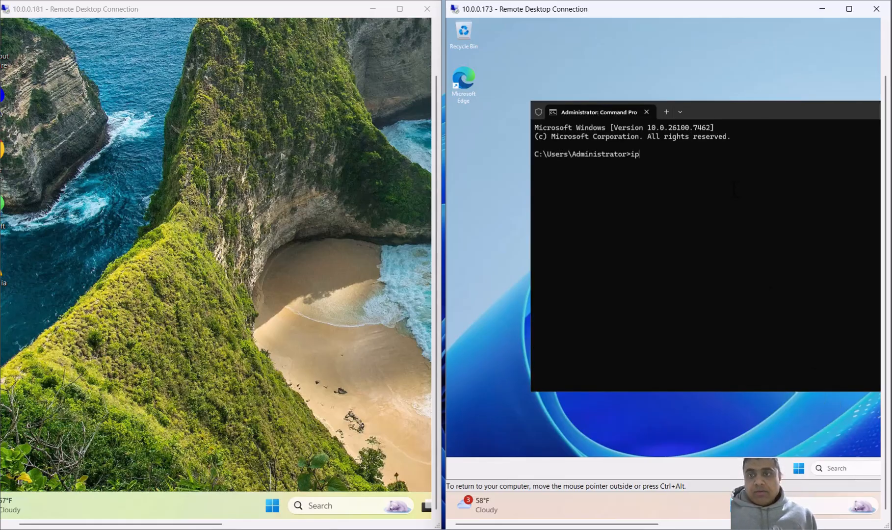
text(config)
key(Return)
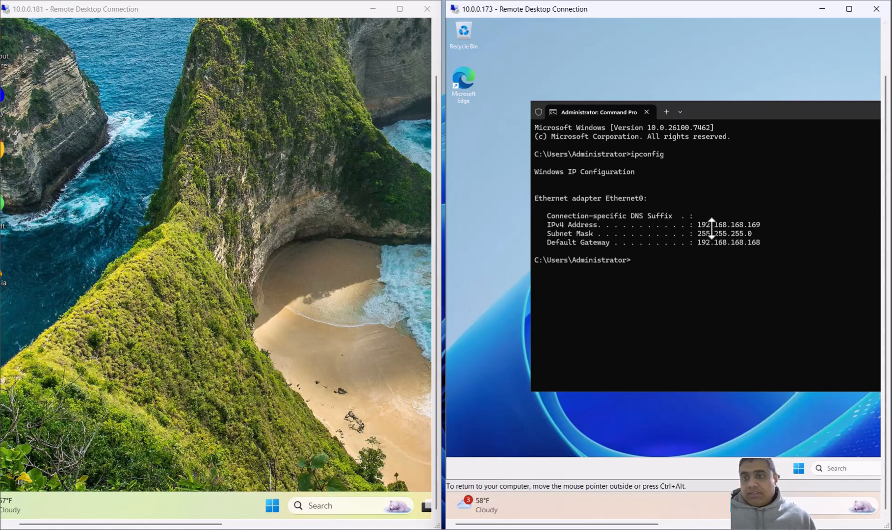
Step: Open Command Prompt on the 10.0.0.181 client, run ipconfig, and examine the Wi-Fi adapter's IPv4 address
click(312, 504)
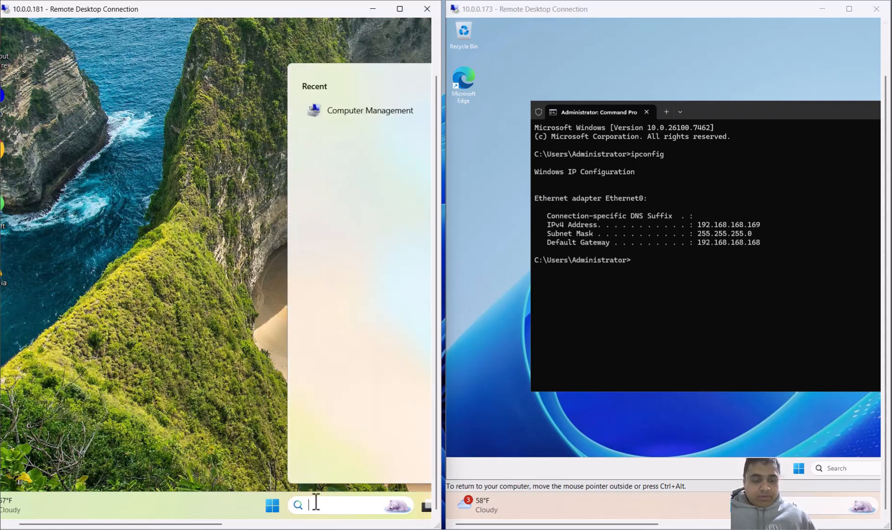
text(computer Managementmd)
key(Return)
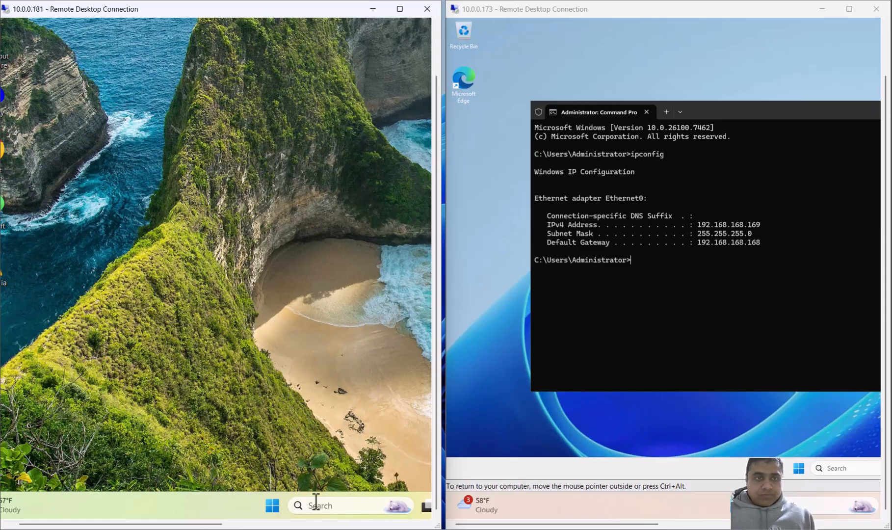
text(ip)
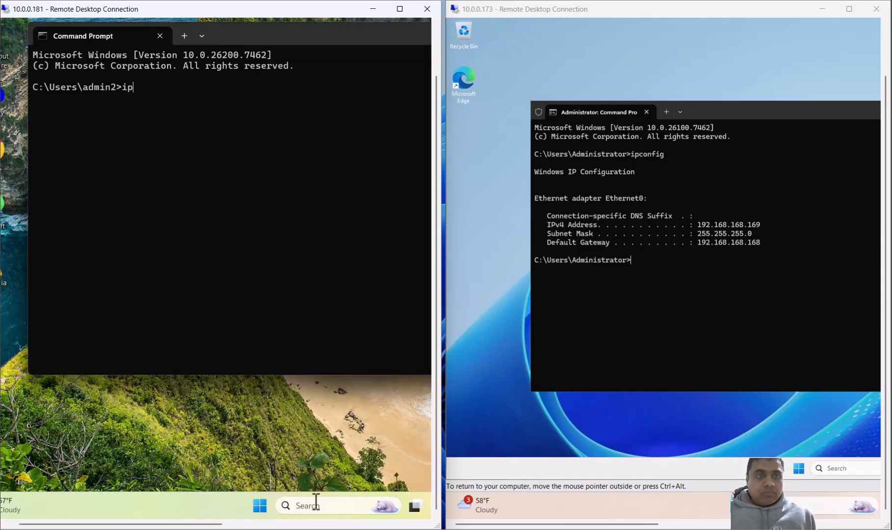
text(config)
key(Return)
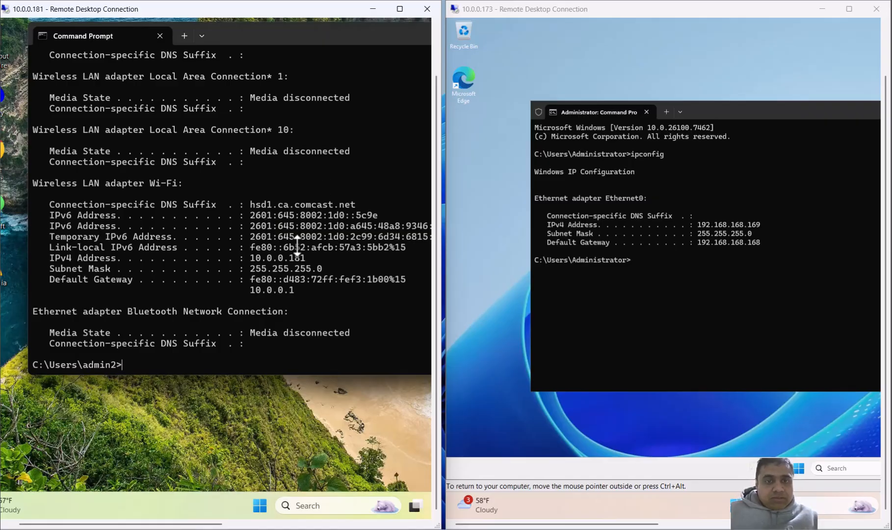
drag(255, 258, 300, 257)
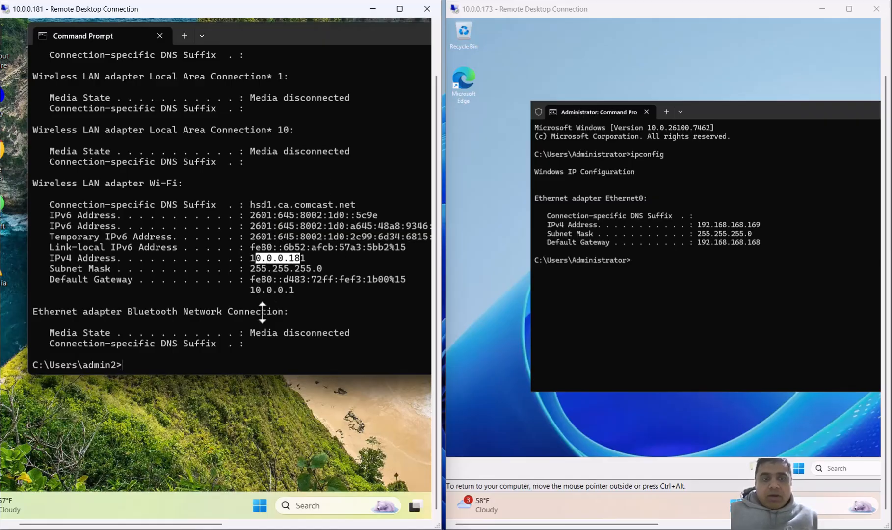
click(185, 364)
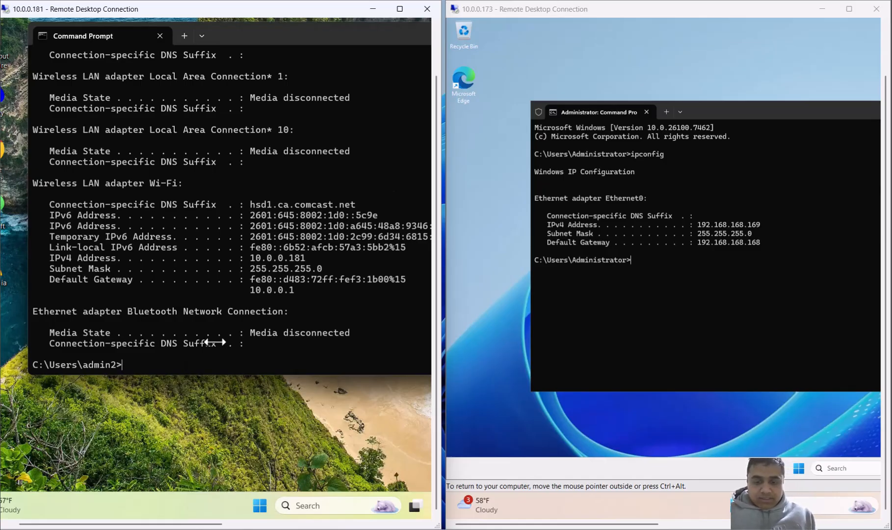
Step: Test connectivity from the client to the server by pinging 192.168.168.169, and stop the ping
text(ping)
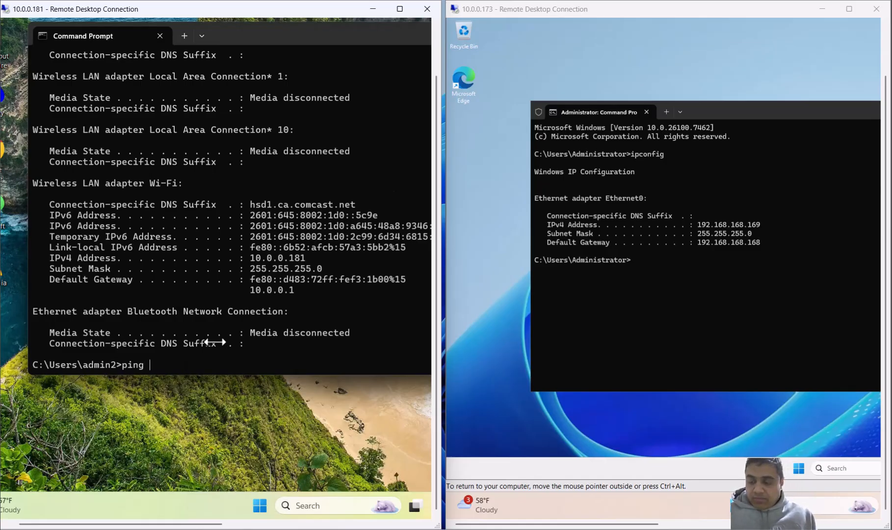
text( 192.168)
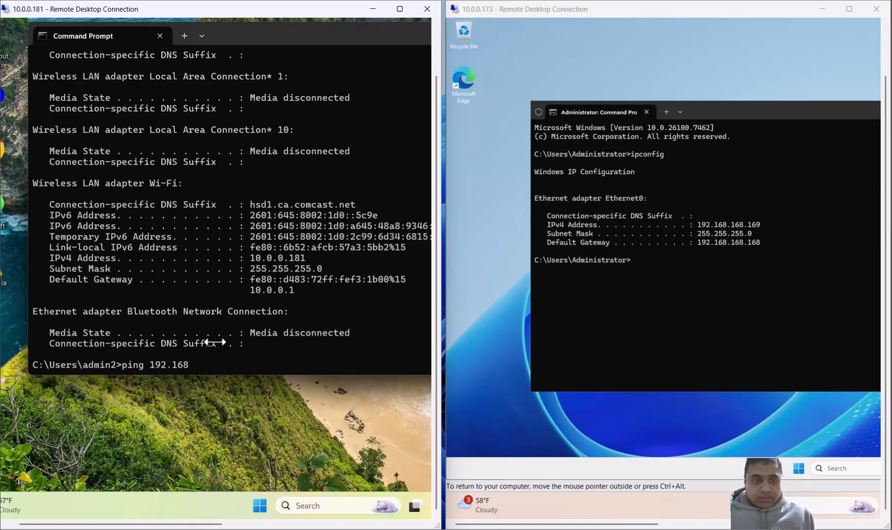
text(.168)
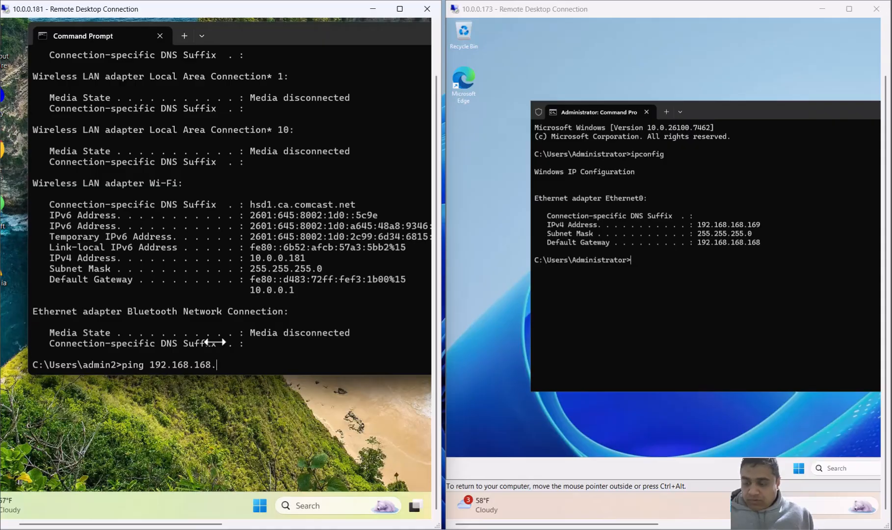
text(.168)
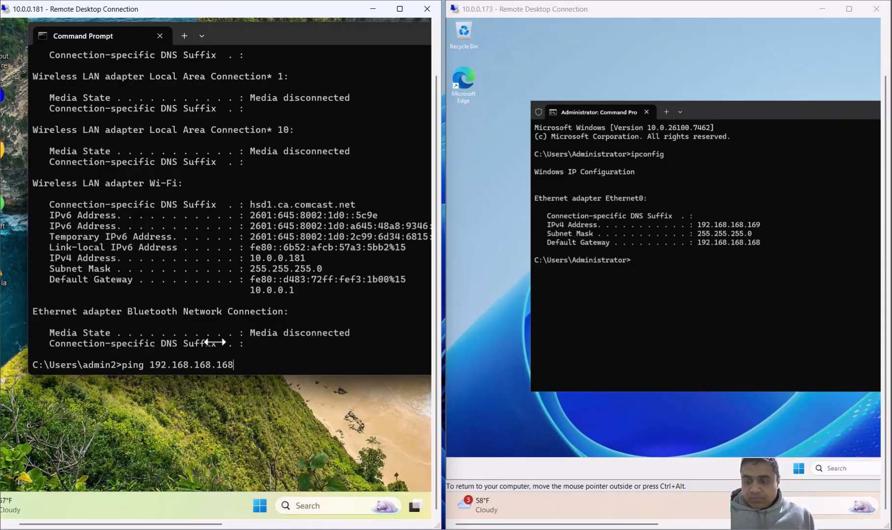
key(BackSpace)
text(9)
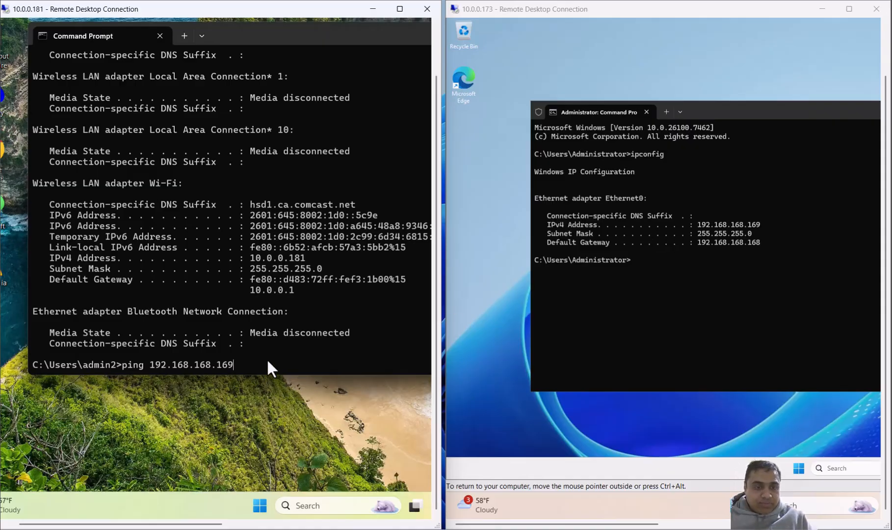
key(Return)
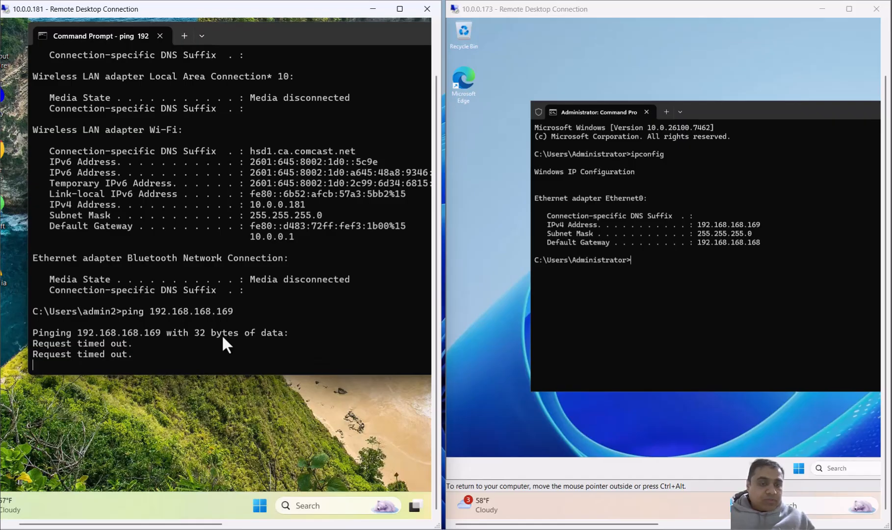
key(ctrl+c)
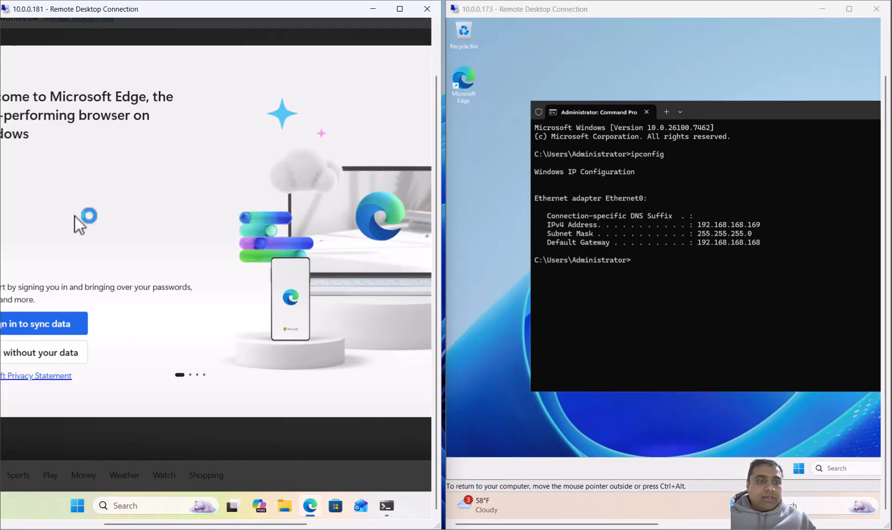
Step: Dismiss the Edge welcome and OneDrive prompts on the client and download NetExtender Windows 64 bit from the SonicWall page
click(72, 355)
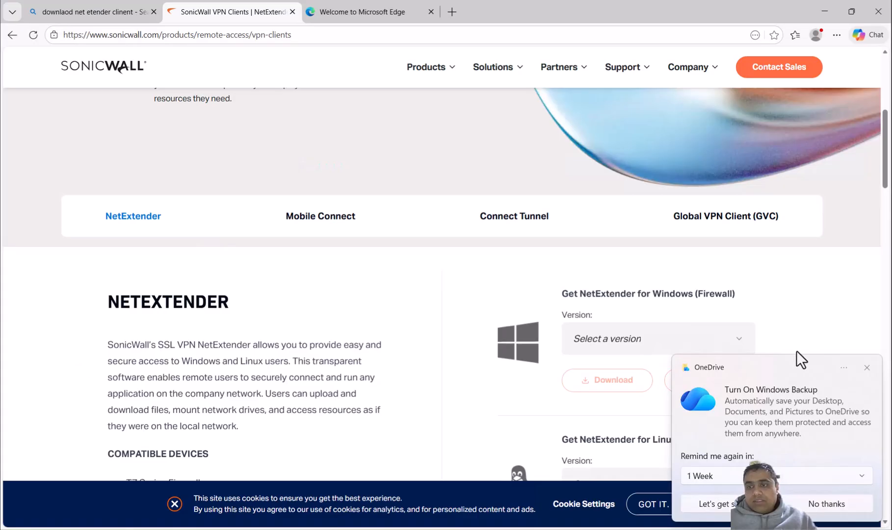
click(862, 363)
click(742, 341)
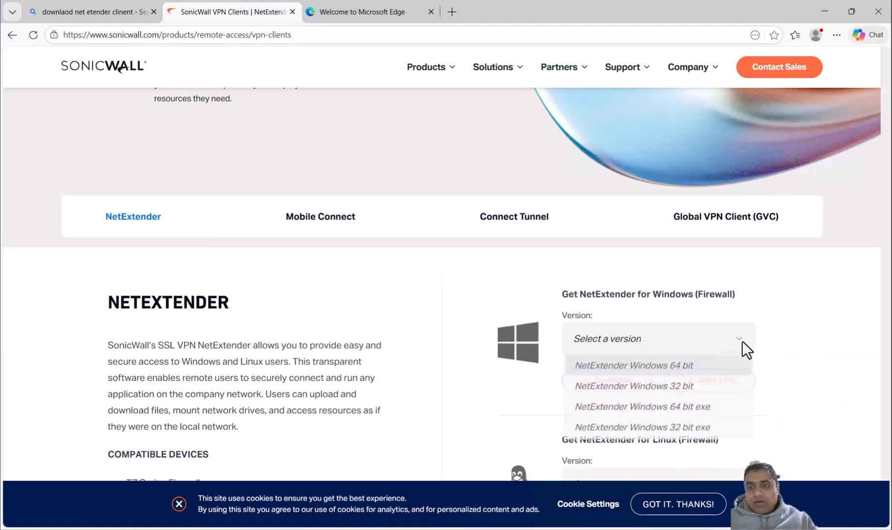
click(659, 366)
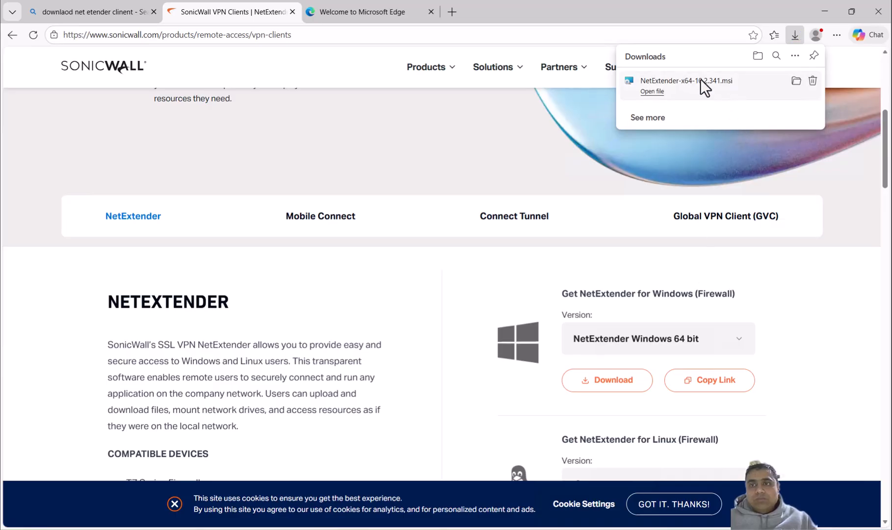
Step: Run the downloaded NetExtender-x64-10.2.341.msi installer, accept the license agreement, and keep the default installation folder
click(717, 81)
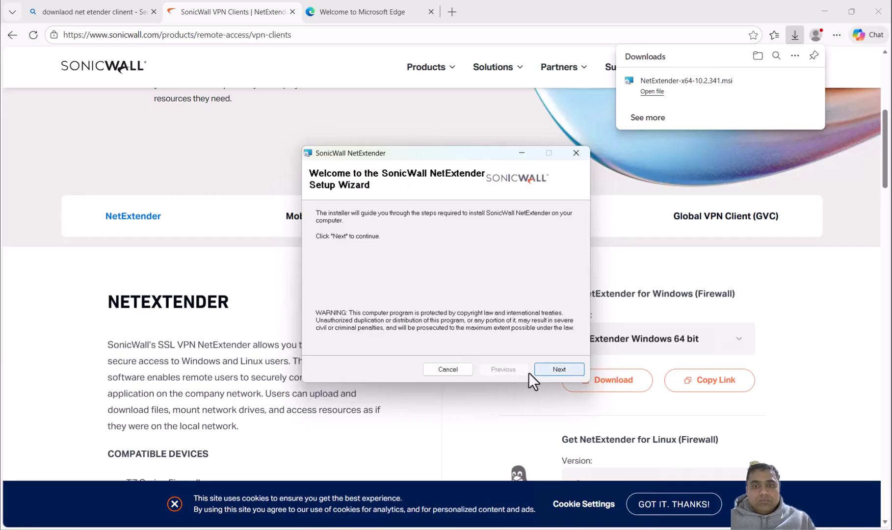
click(547, 370)
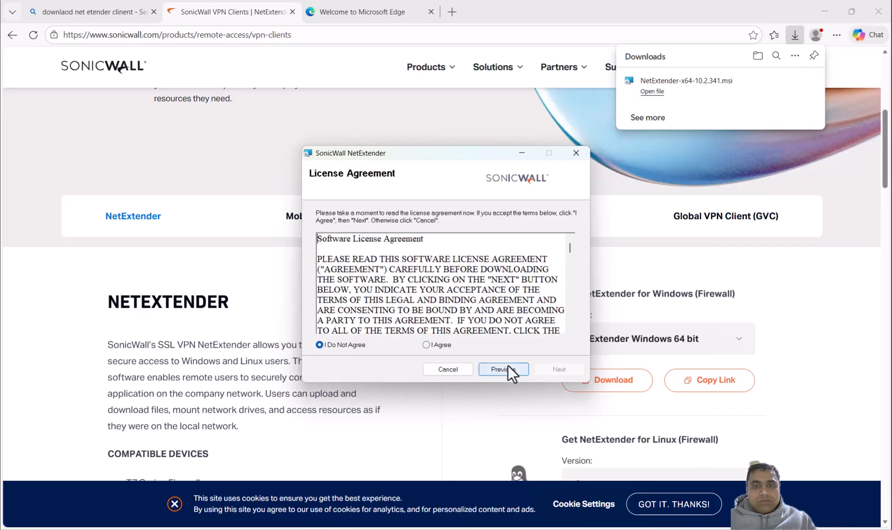
click(425, 346)
click(548, 370)
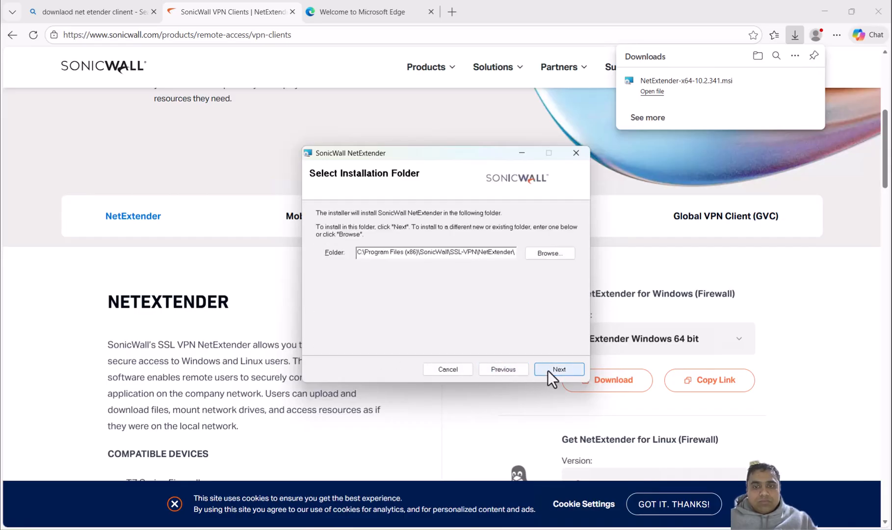
click(557, 370)
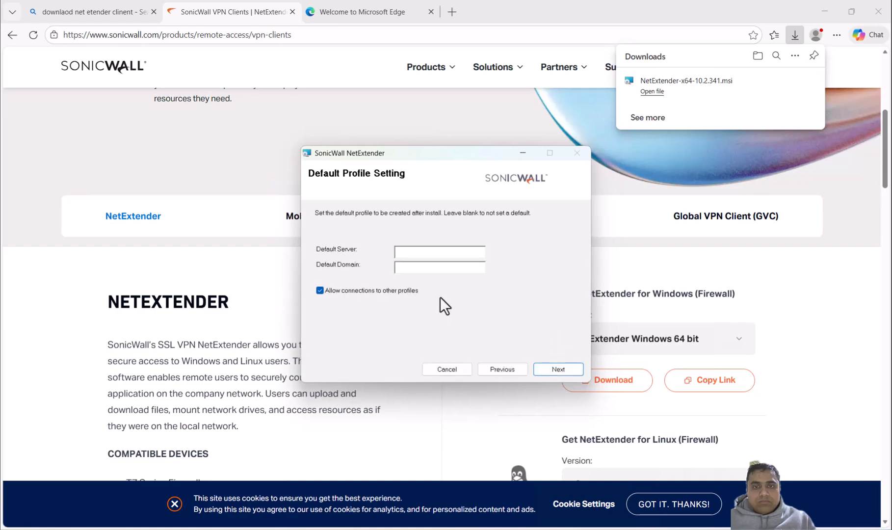
Step: Leave the default server and domain blank, keep connections to other profiles allowed, and start the NetExtender installation
click(382, 293)
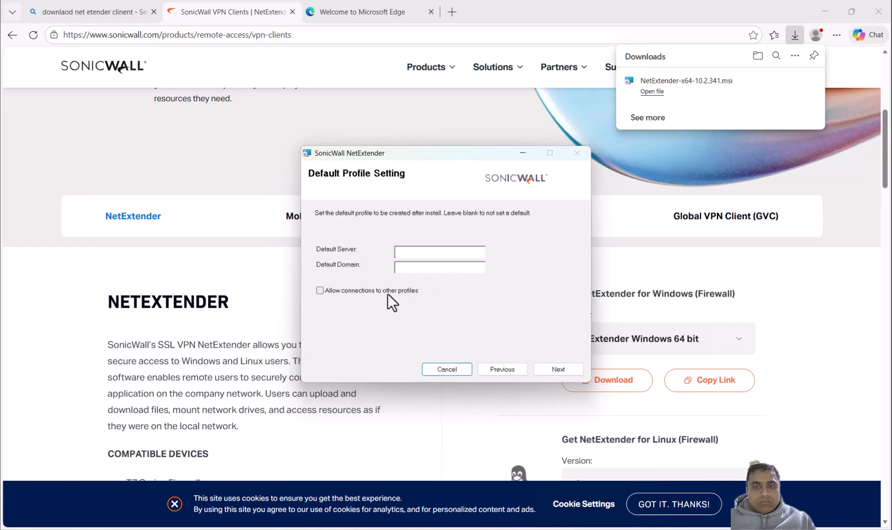
click(388, 294)
click(566, 368)
click(567, 367)
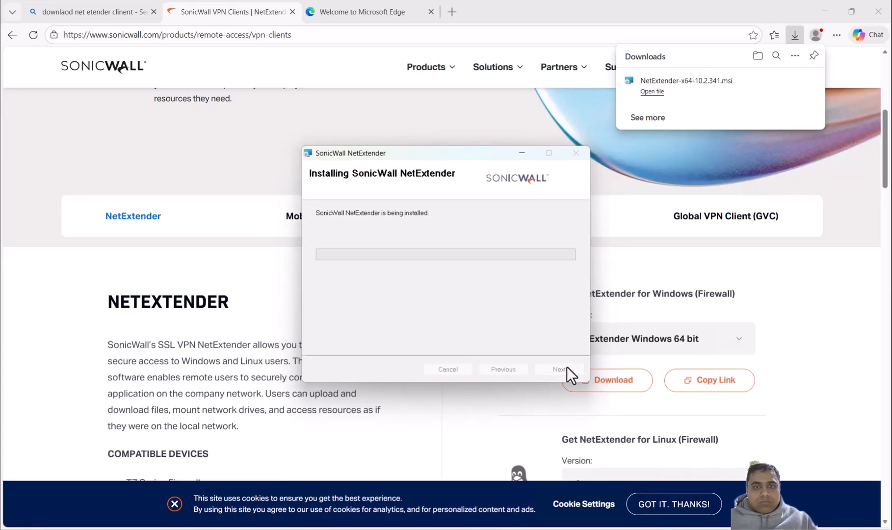
click(412, 368)
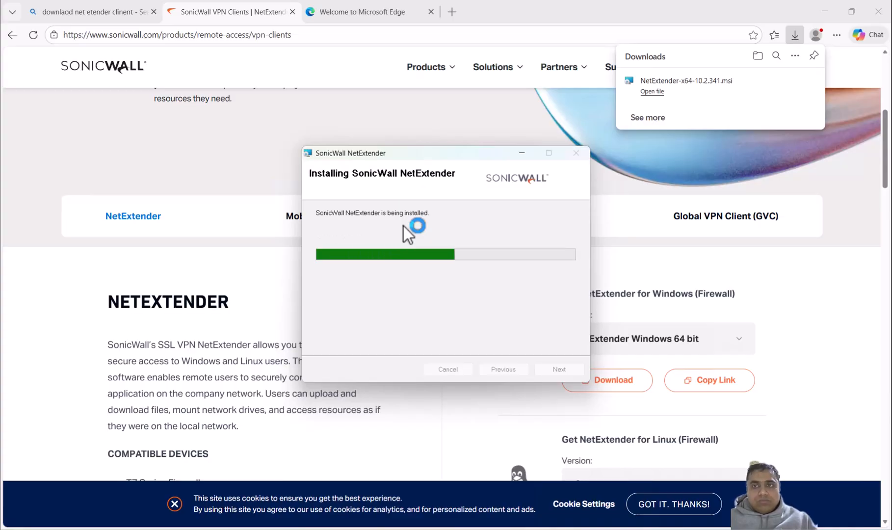
Step: Close the completed installer with Launch SonicWall NetExtender enabled, and decline restarting the computer
mouse_move(829, 9)
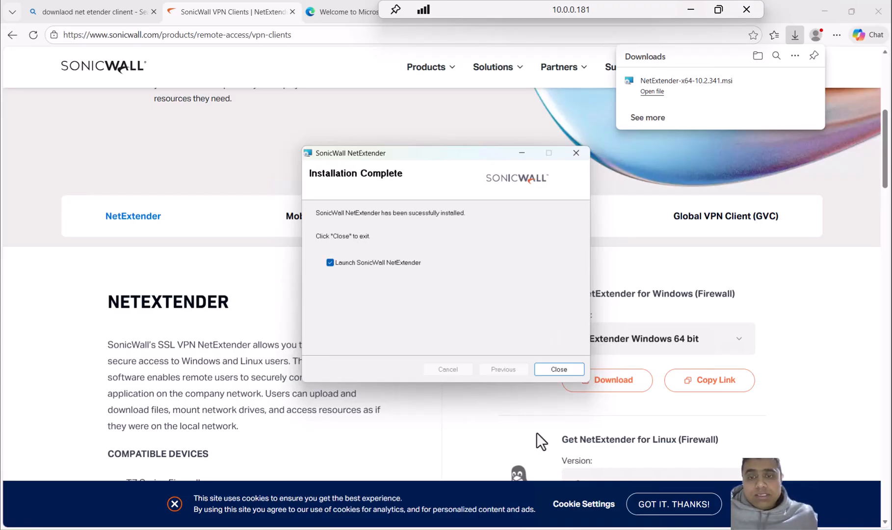
click(556, 369)
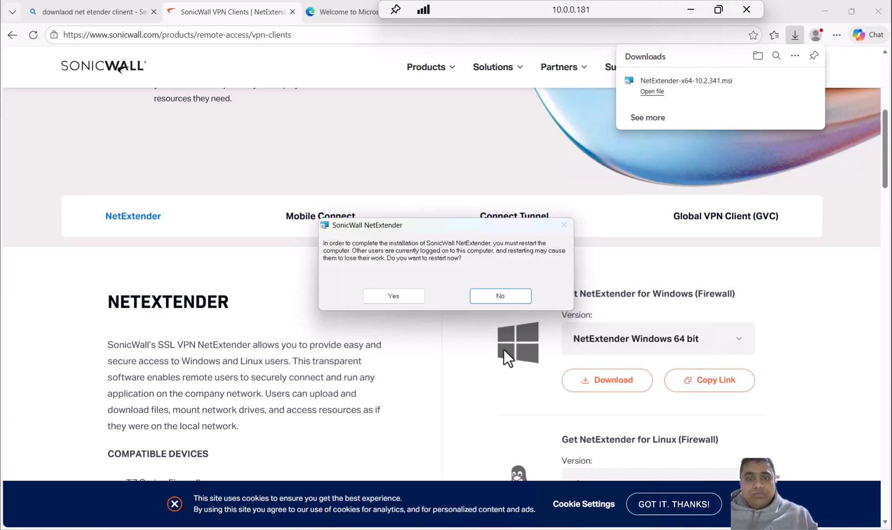
click(500, 295)
Step: Enter 10.0.0.161:2927 as the server address in NetExtender
click(458, 256)
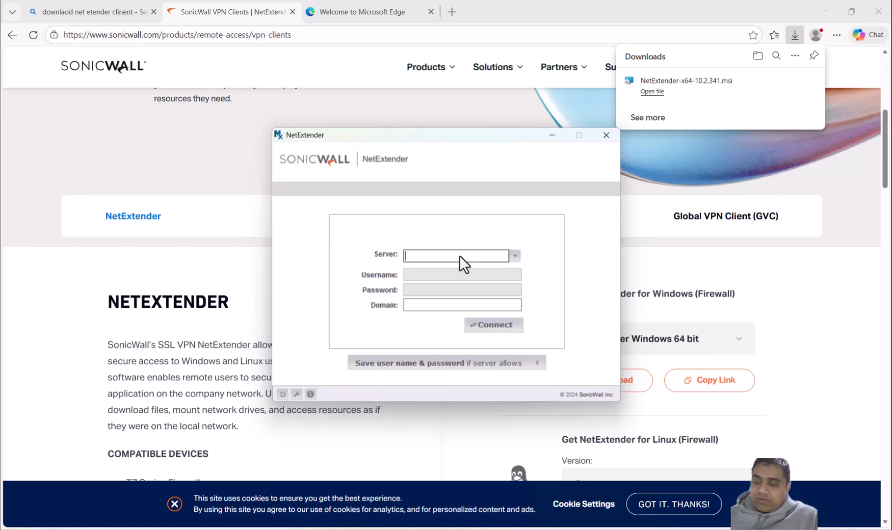
text(192)
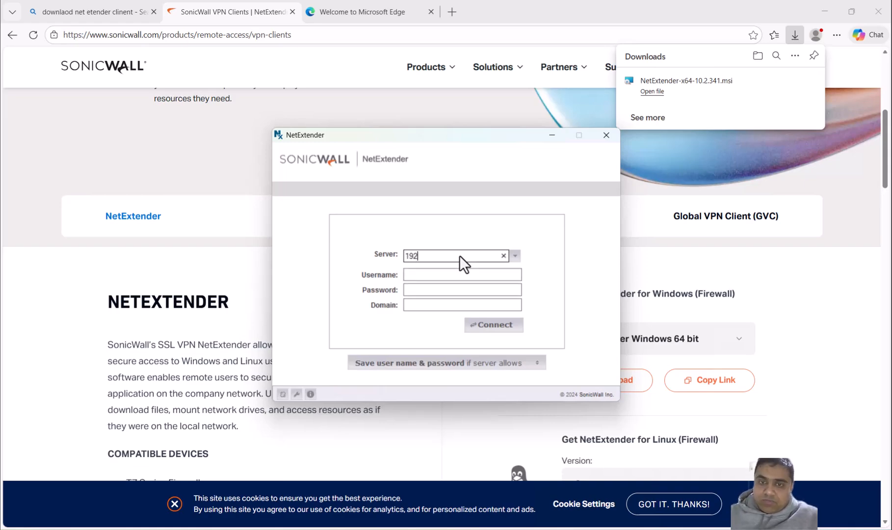
key(BackSpace)
key(BackSpace)
key(BackSpace)
text(10.0)
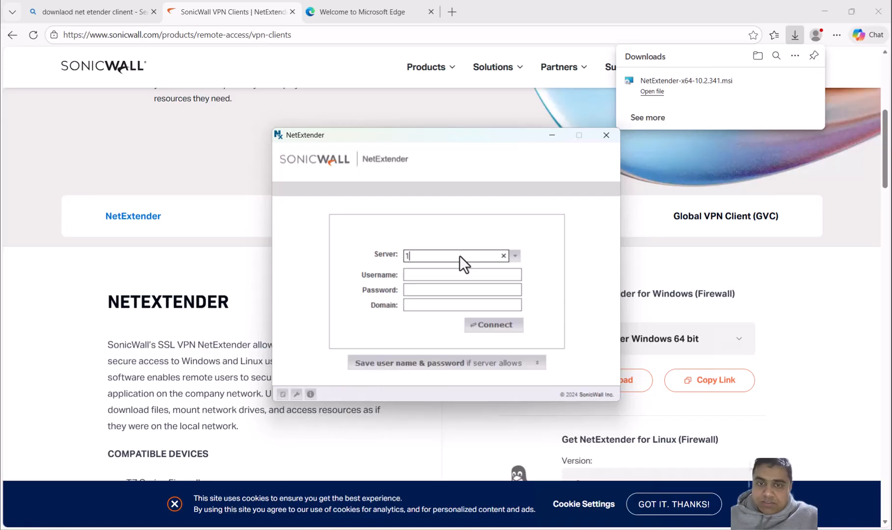
text(.0)
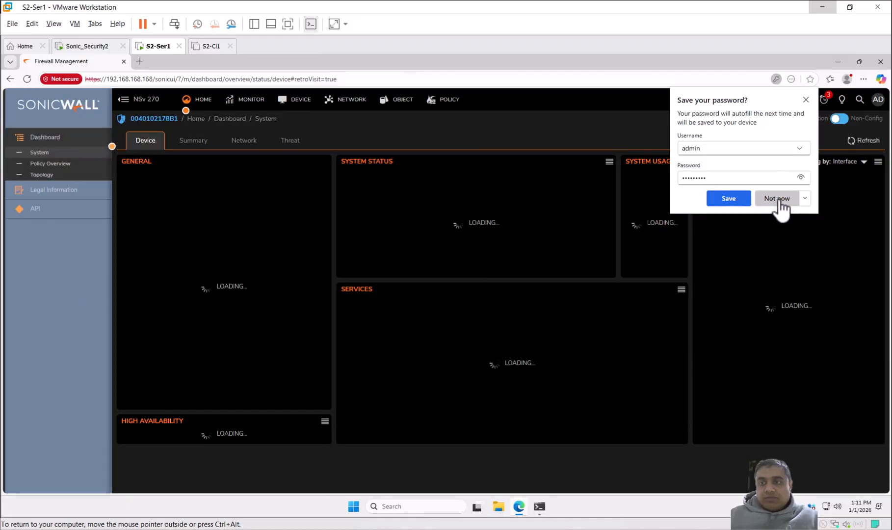
Step: In the 10.0.0.173 session, decline saving the firewall password and check the WAN X1 interface's IP address on the dashboard
click(779, 200)
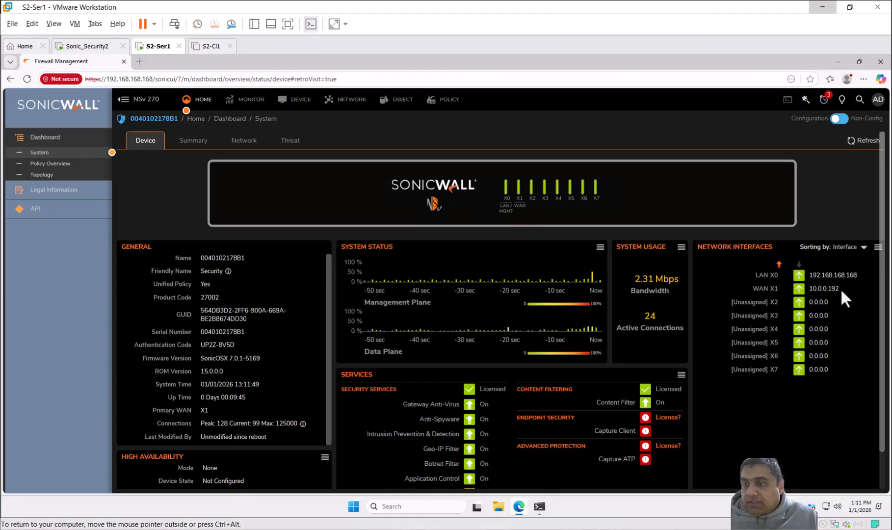
drag(840, 288, 807, 290)
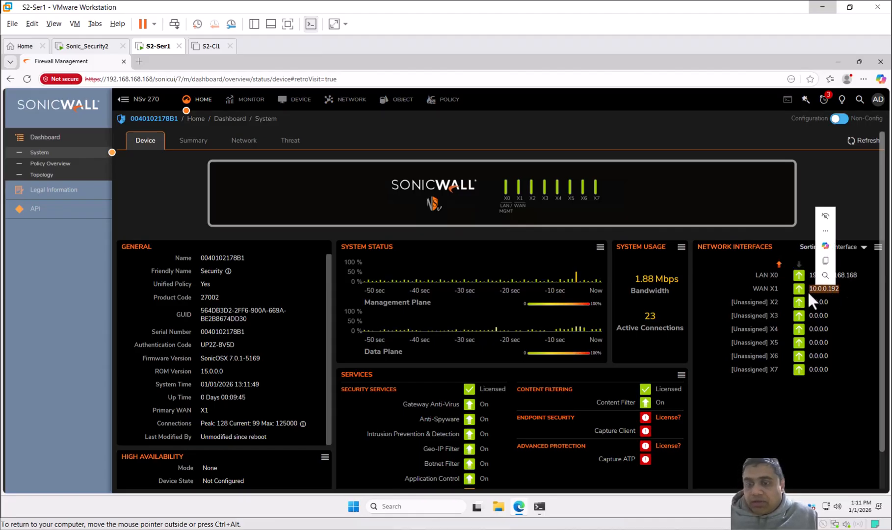
mouse_move(645, 6)
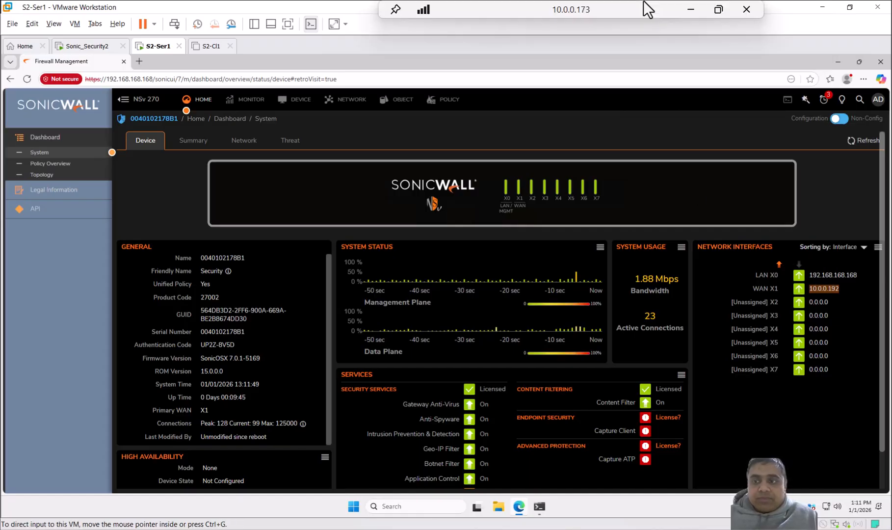
Step: Return to the 10.0.0.181 session and set NetExtender's server address to 10.0.0.192:2927
click(718, 11)
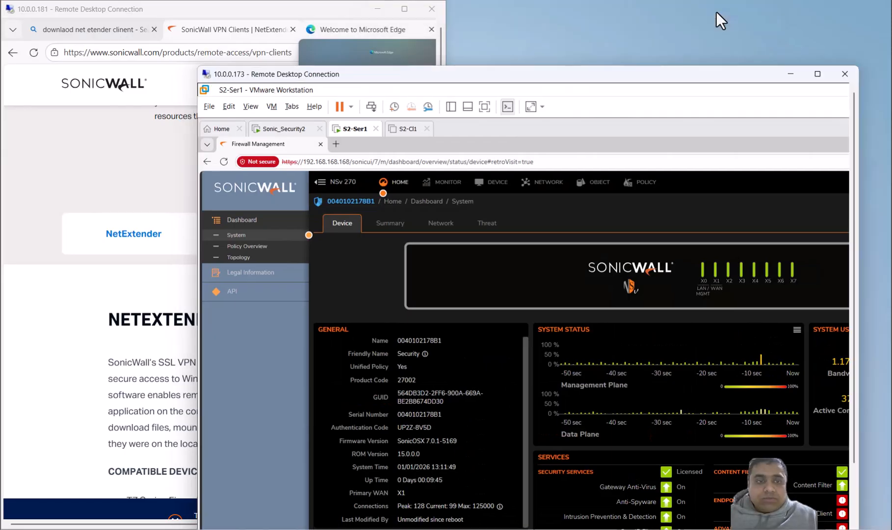
click(191, 7)
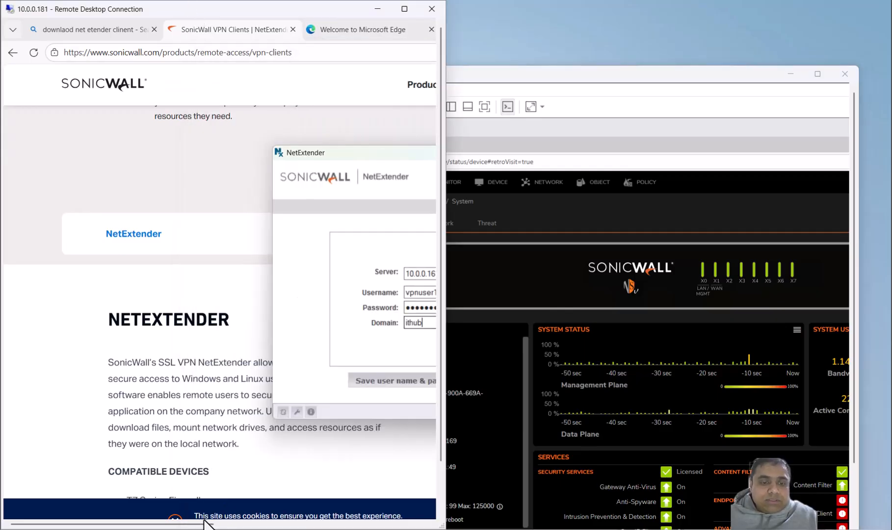
drag(188, 526, 253, 525)
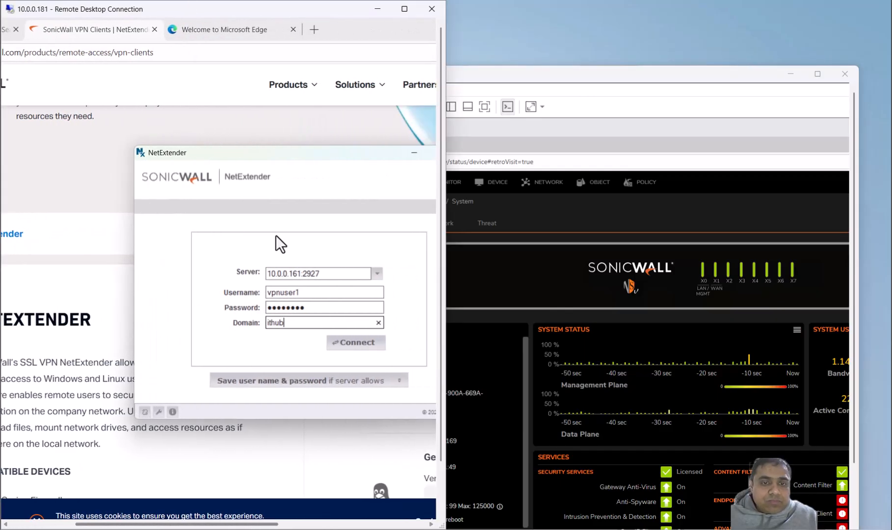
click(301, 273)
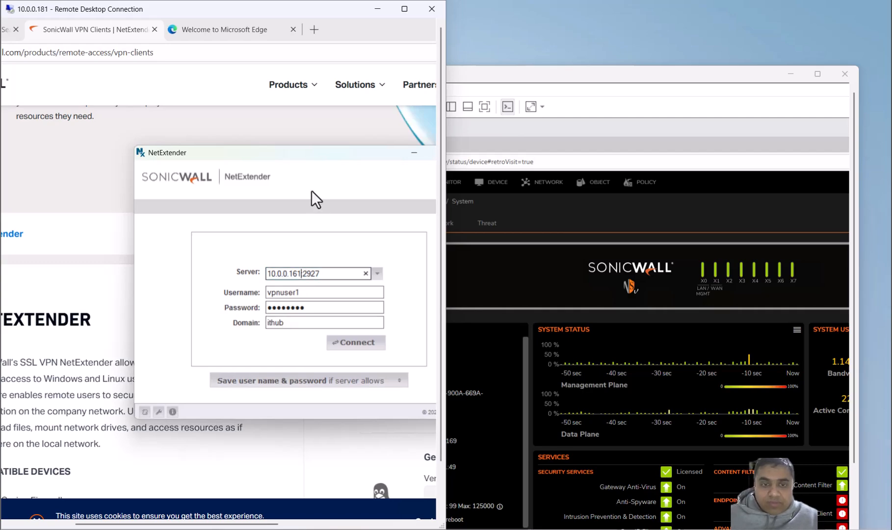
key(BackSpace)
key(BackSpace)
key(BackSpace)
text(192)
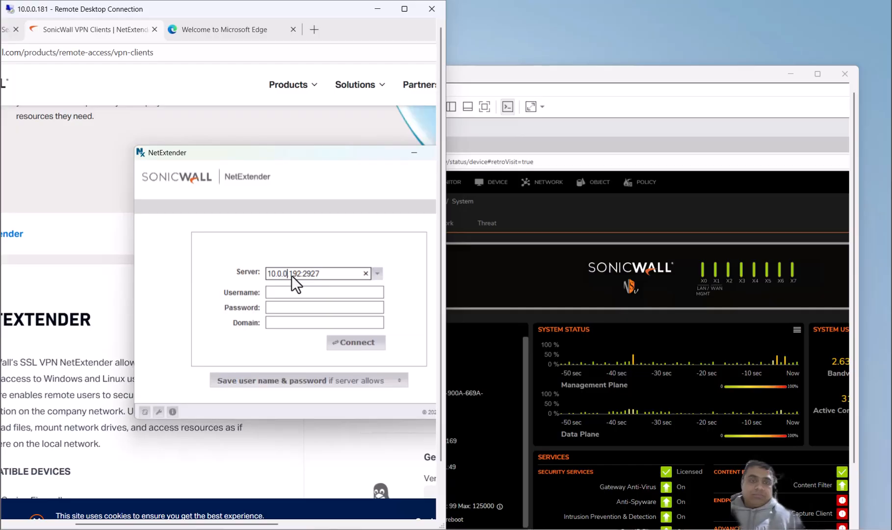
click(284, 293)
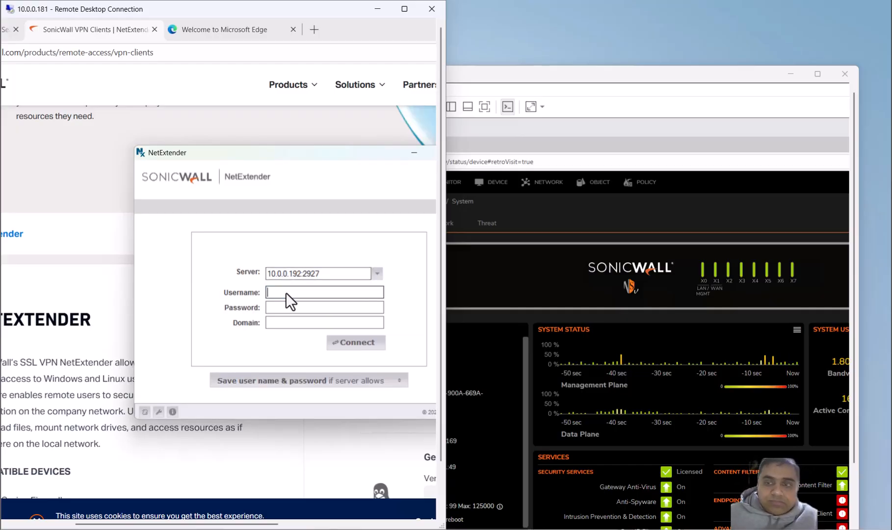
Step: Open the firewall's Local Users & Groups in the 10.0.0.173 session and check the VPN user's name and access
click(622, 156)
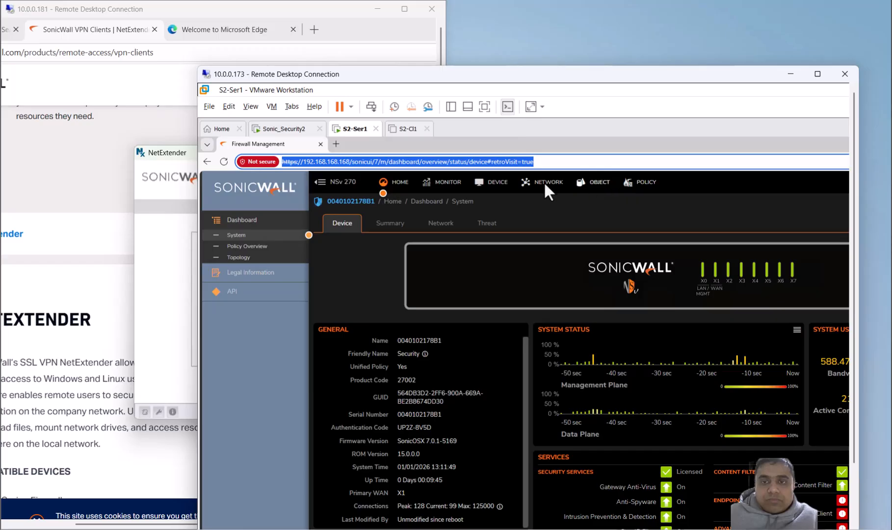
click(495, 187)
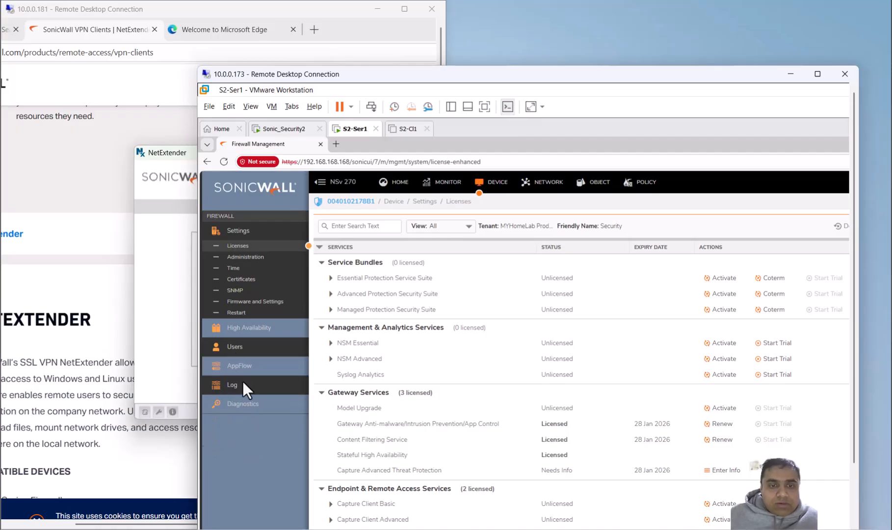
mouse_move(233, 346)
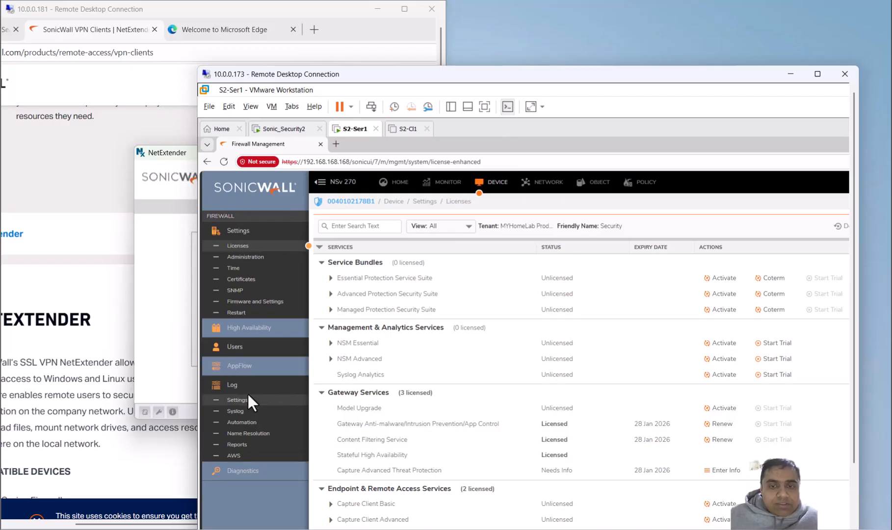
click(247, 392)
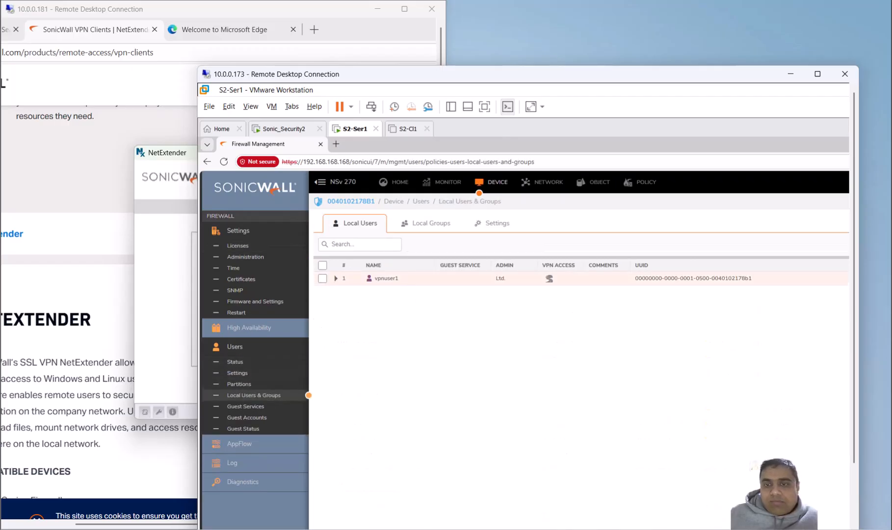
mouse_move(398, 283)
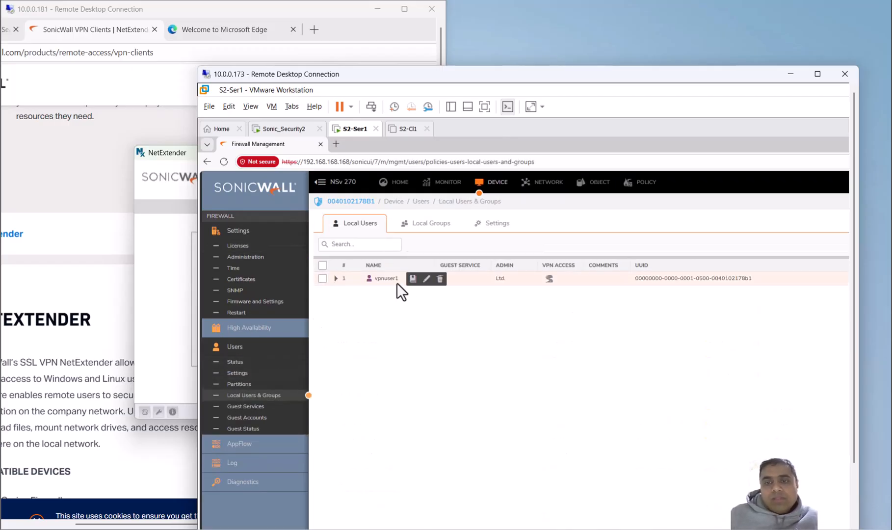
mouse_move(553, 282)
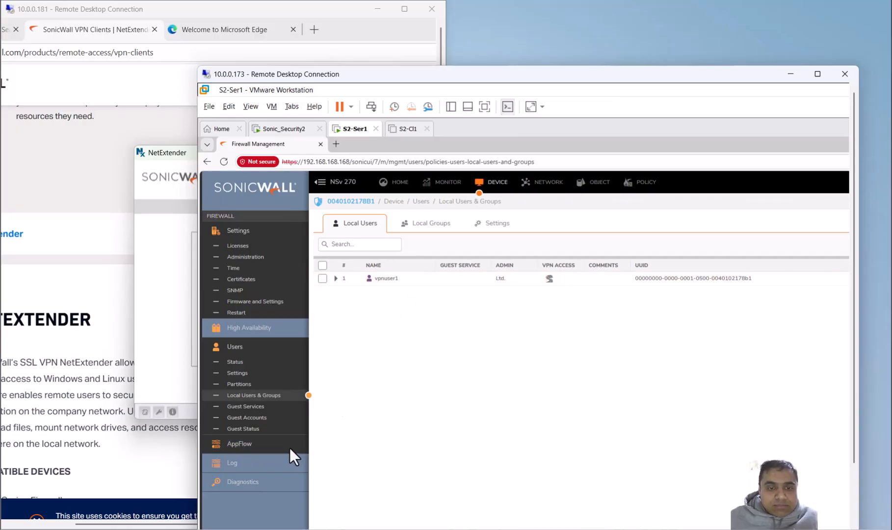
Step: Open the firewall's SSL VPN Client Settings and select the Default Device Profile to examine it
click(539, 184)
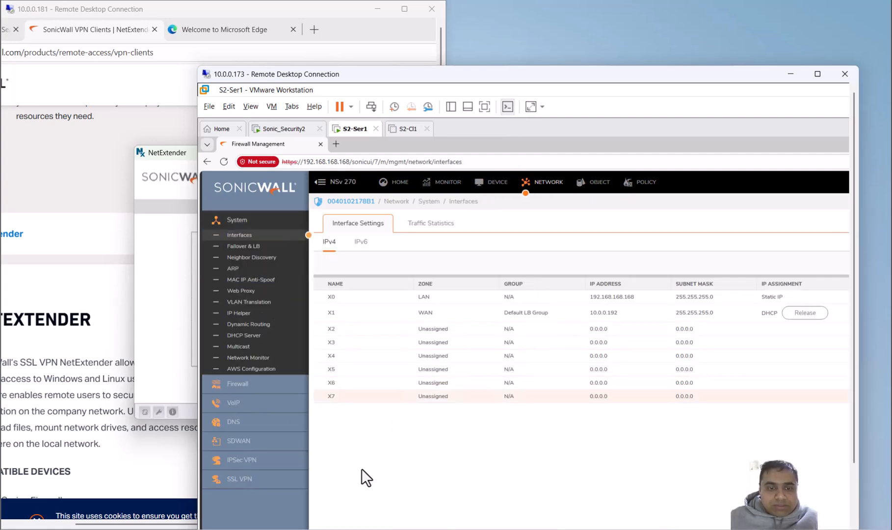
click(225, 479)
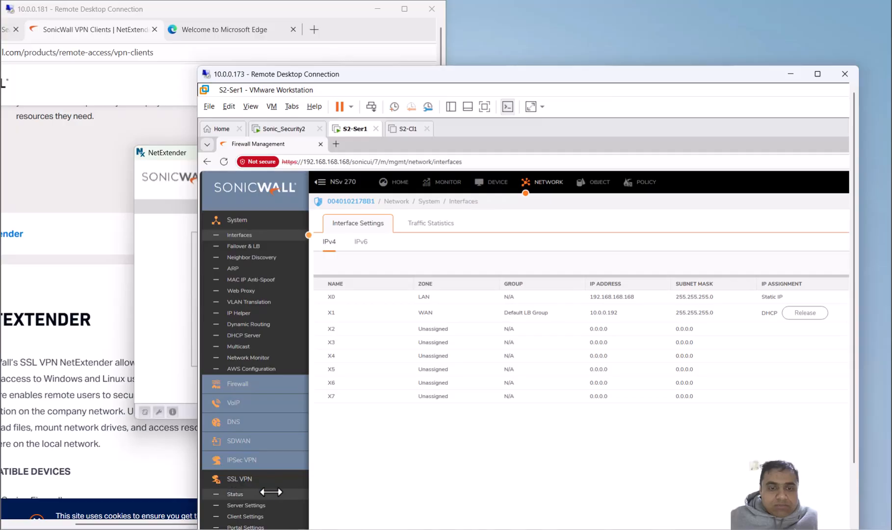
click(245, 516)
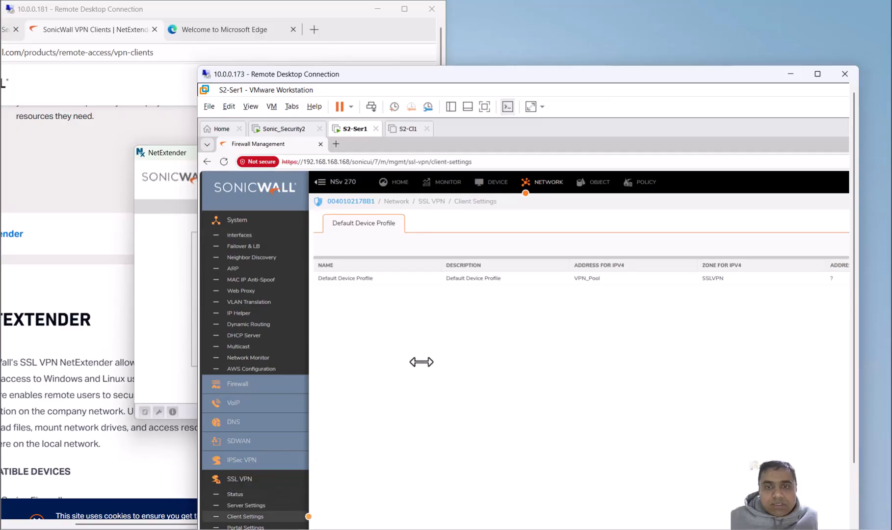
click(790, 276)
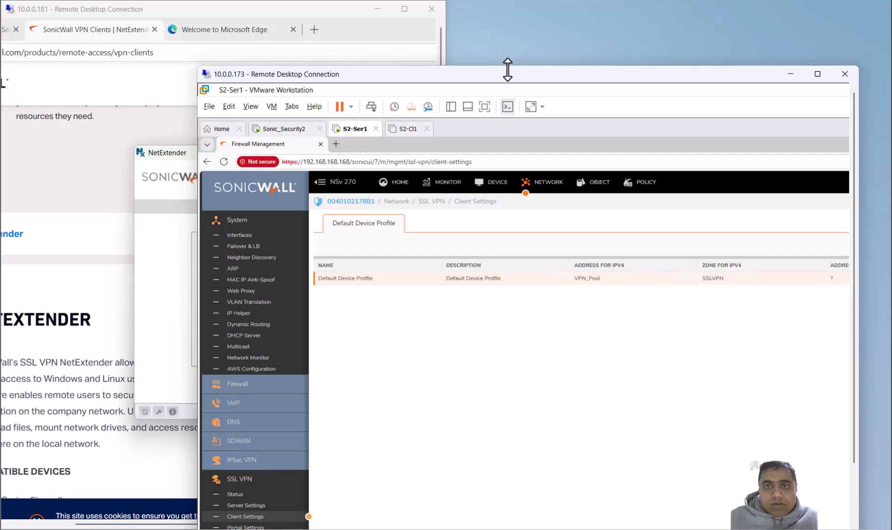
Step: Open the Default Device Profile for editing and examine its basic settings, client routes and client DNS and NetExtender settings
drag(507, 72, 496, 23)
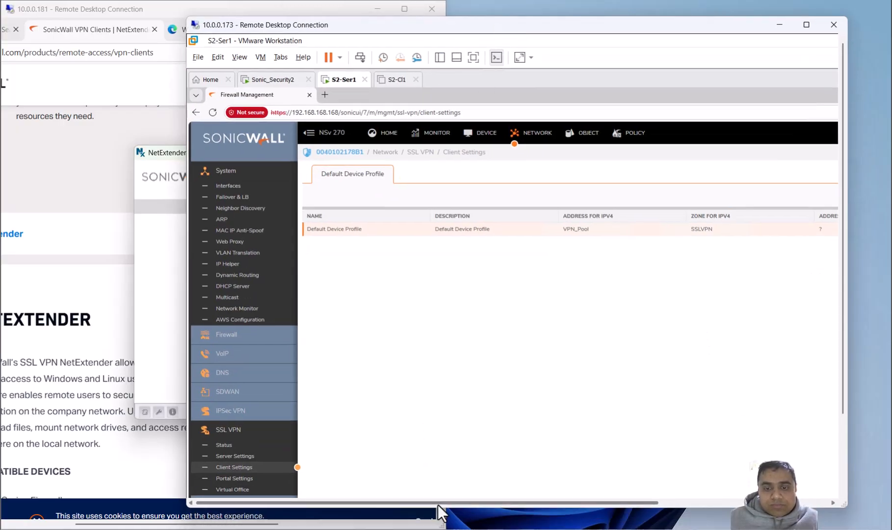
drag(437, 502, 608, 500)
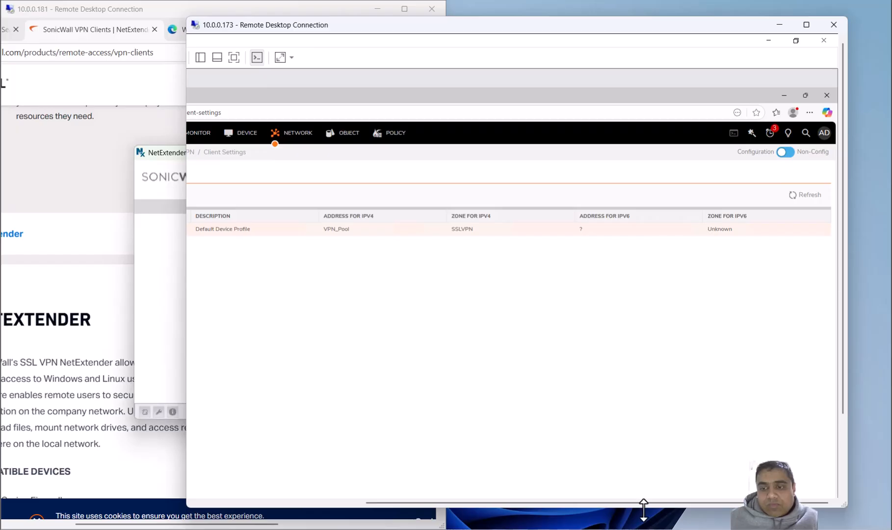
click(816, 229)
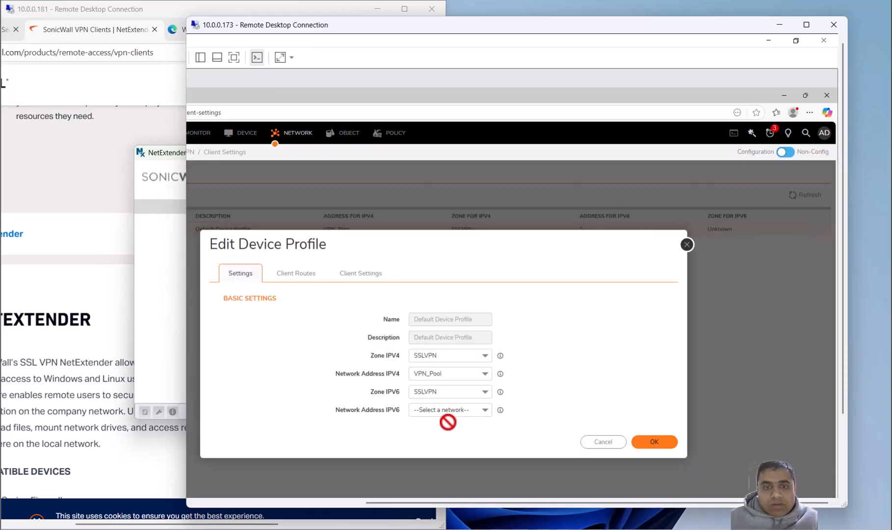
click(304, 273)
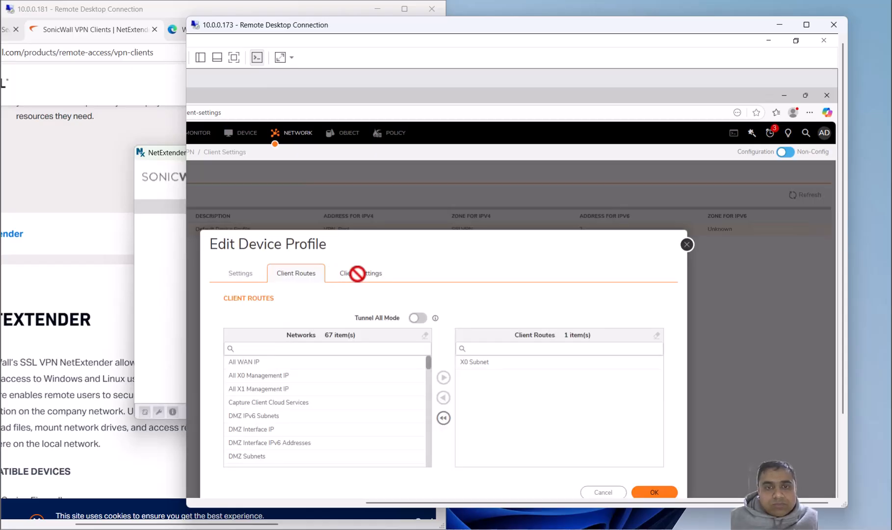
click(358, 273)
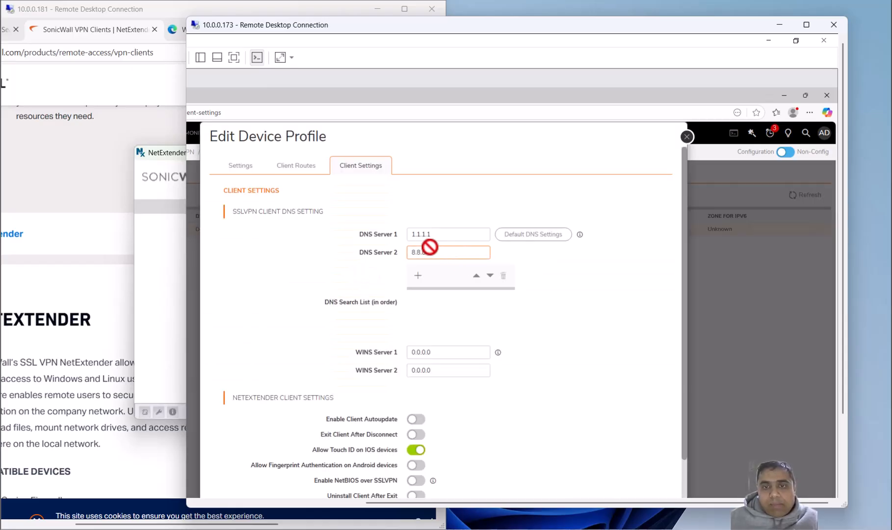
scroll(458, 304, down, 1)
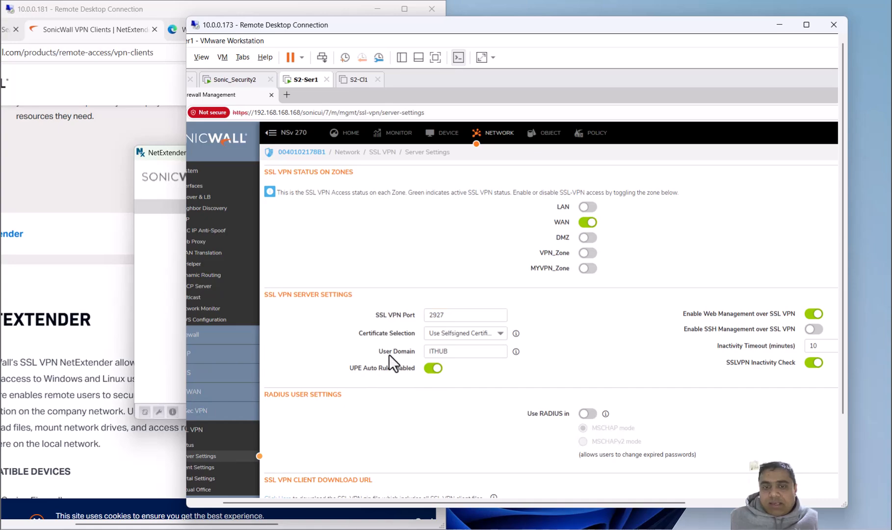
Step: Check the user domain in the SSL VPN Server Settings, then return to NetExtender in the 10.0.0.181 session
click(450, 352)
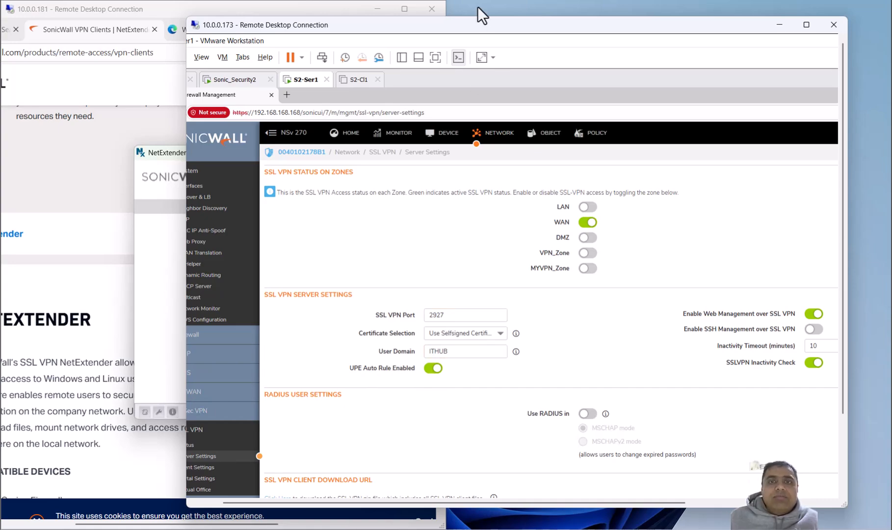
drag(470, 27, 612, 24)
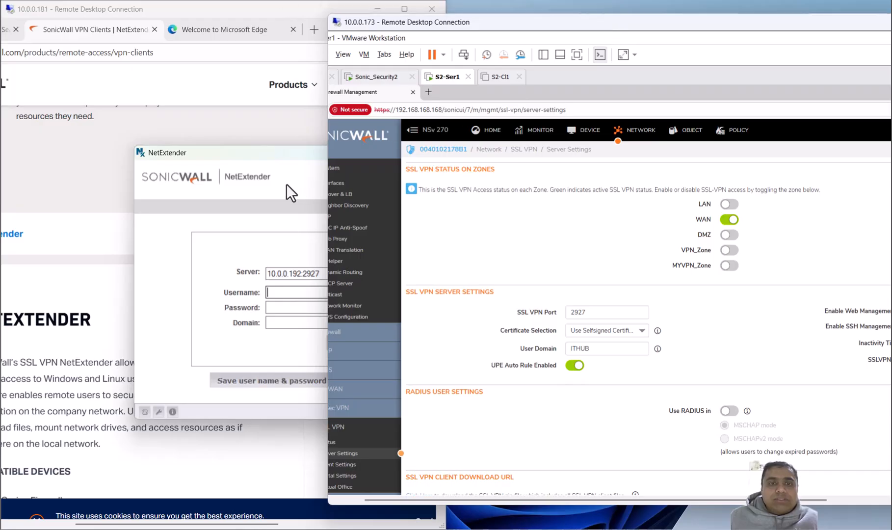
click(275, 157)
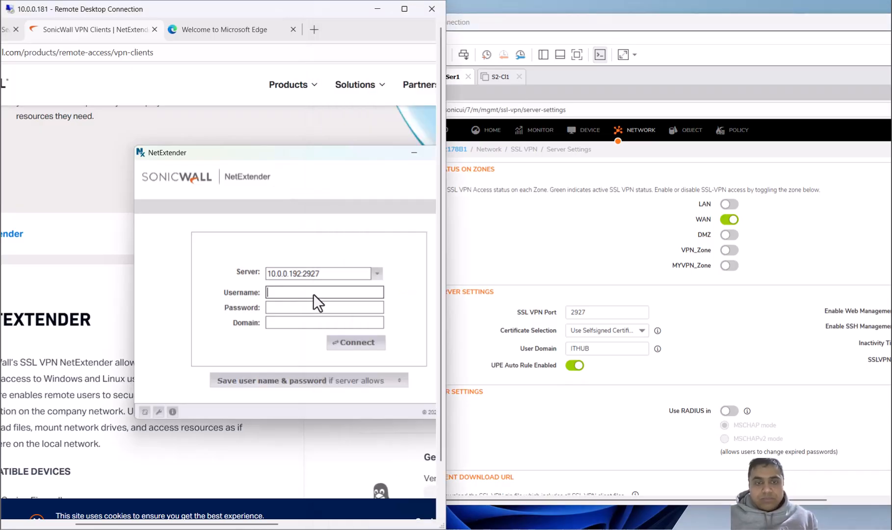
Step: Connect NetExtender with the VPN username, account password and domain ithub, always trusting the firewall's security certificate
text(vpnusr1)
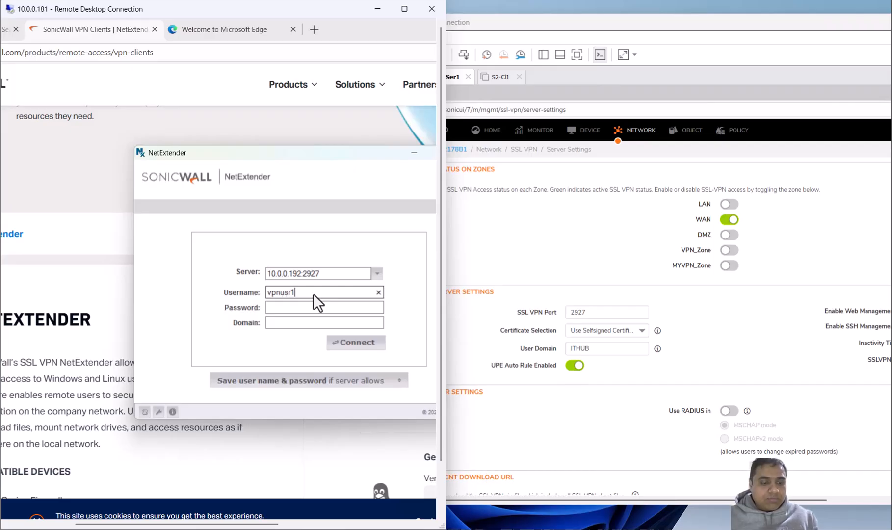
key(Tab)
text(123)
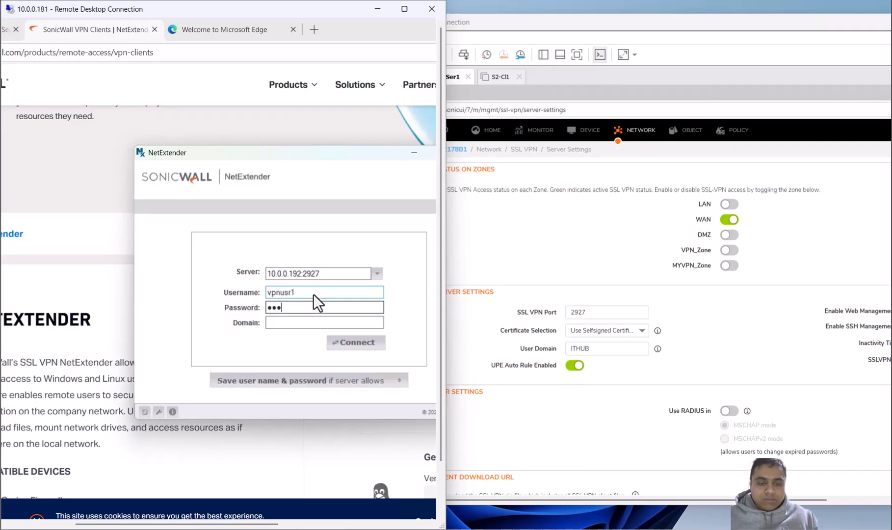
text(456)
key(Tab)
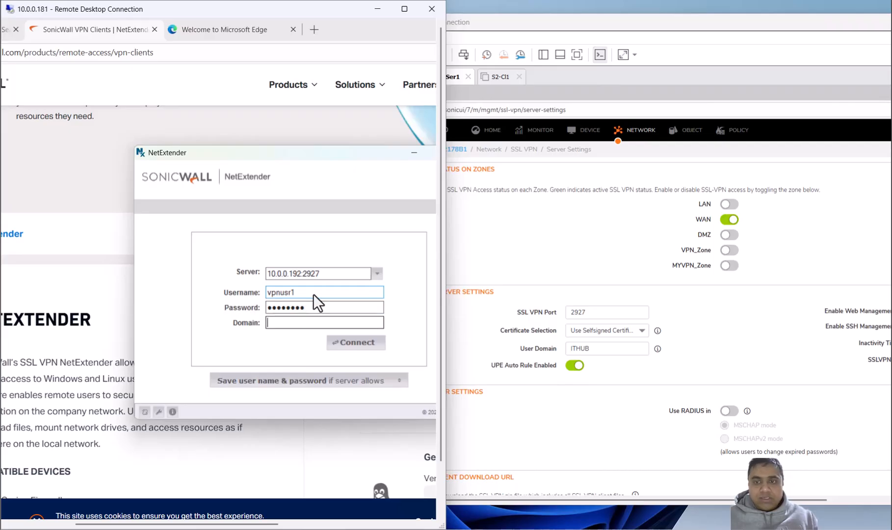
text(ithub)
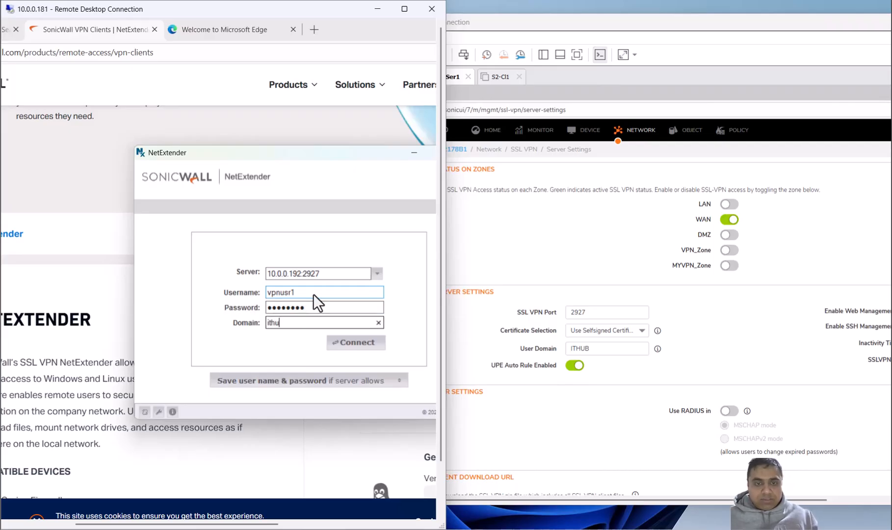
click(337, 342)
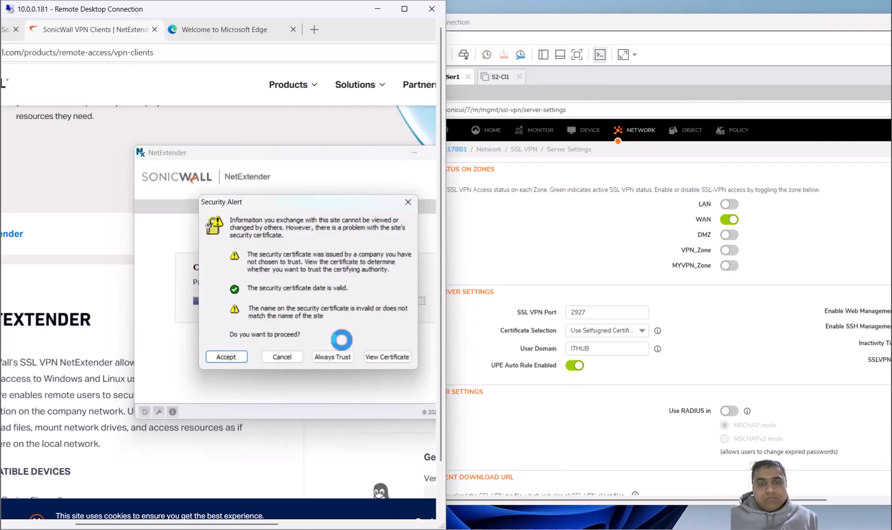
click(324, 354)
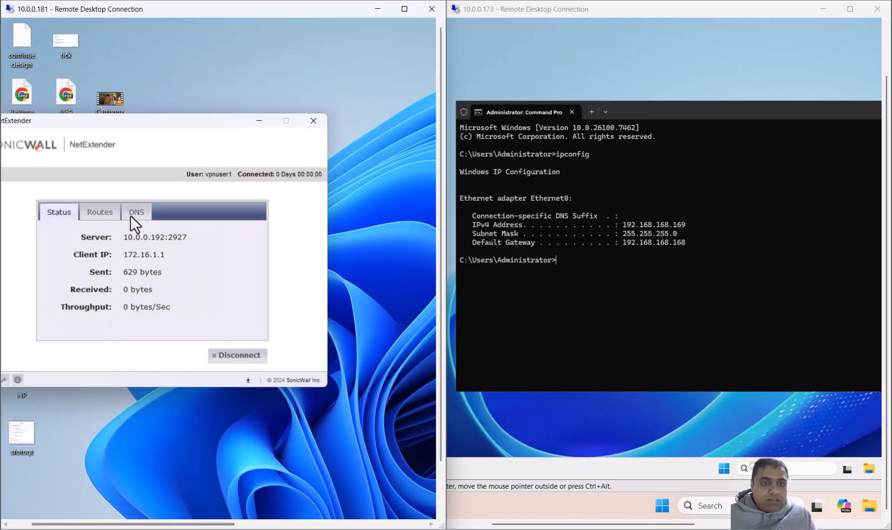
Step: Open Command Prompt in the 10.0.0.181 session and reposition its window so the prompt is fully readable
drag(185, 524, 164, 526)
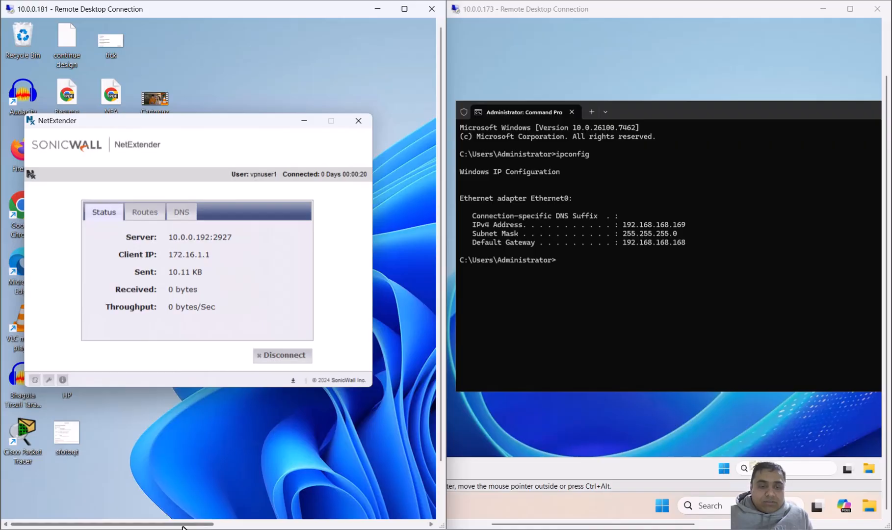
click(182, 460)
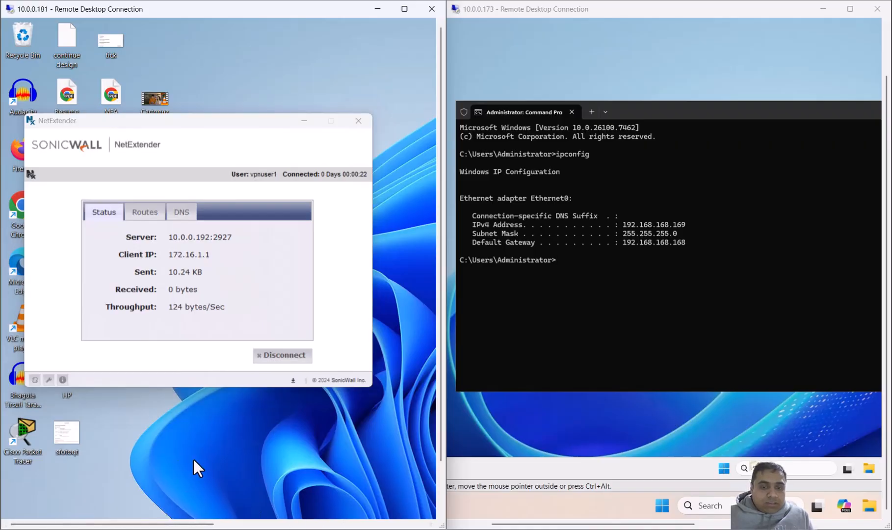
drag(441, 381, 440, 446)
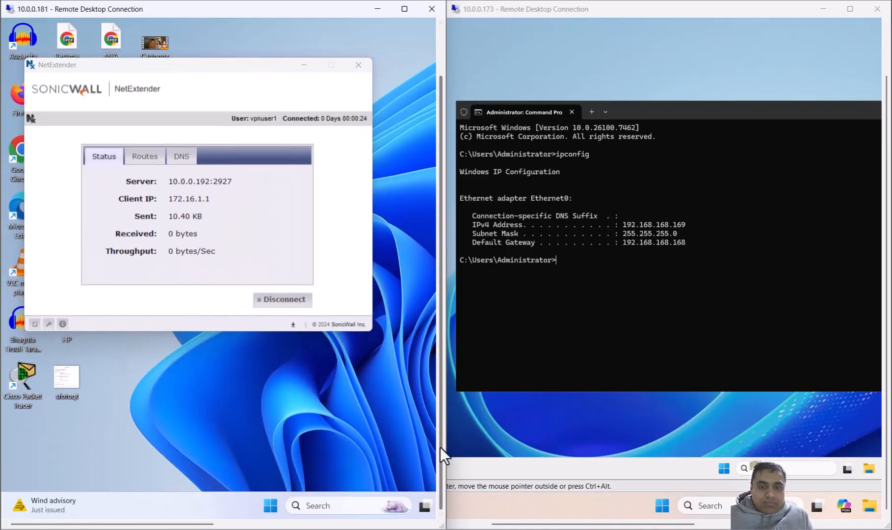
click(311, 504)
text(cmd)
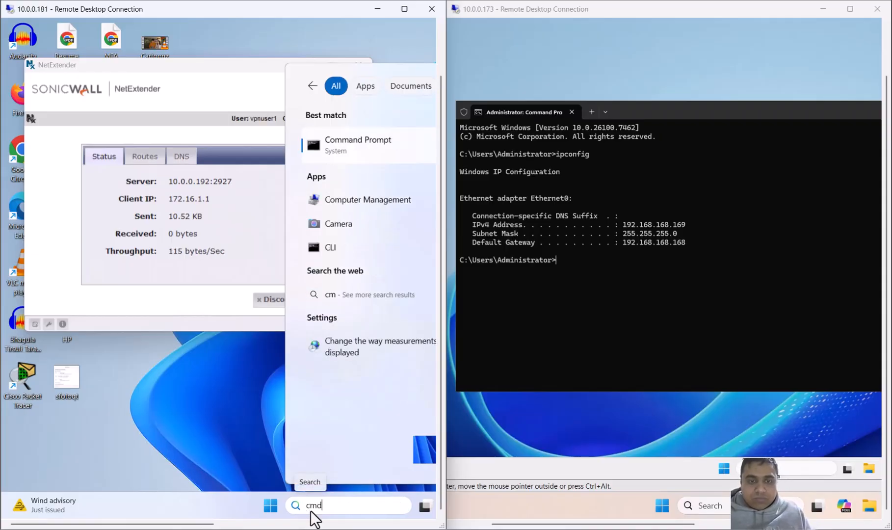
key(Escape)
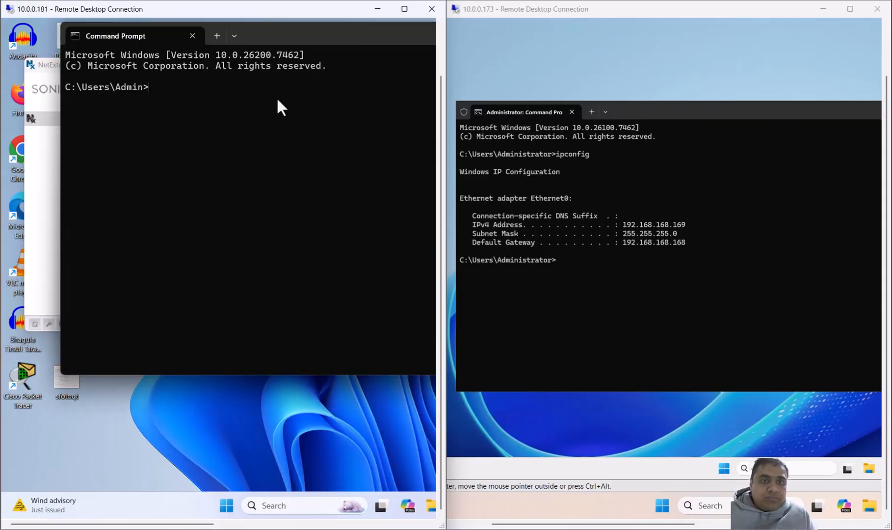
drag(292, 34, 229, 57)
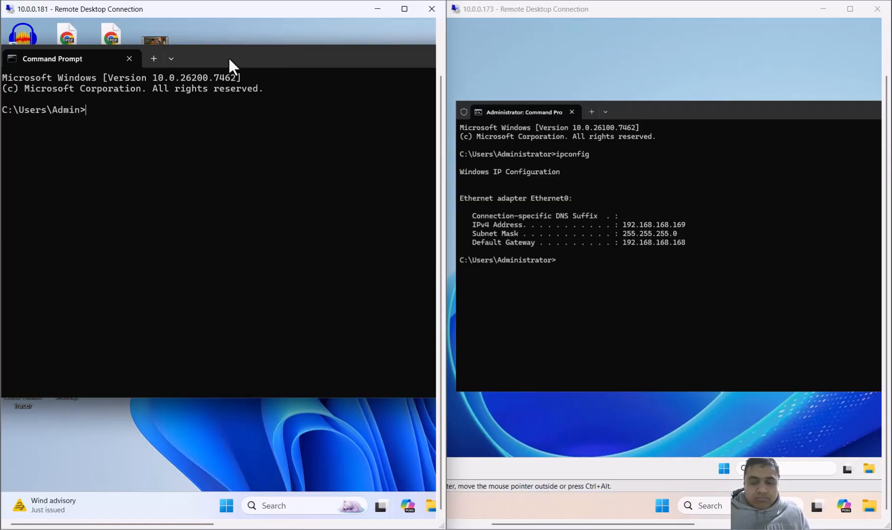
Step: Ping the LAN server at 192.168.168.169 from the remote client to test the VPN connection
text(ping )
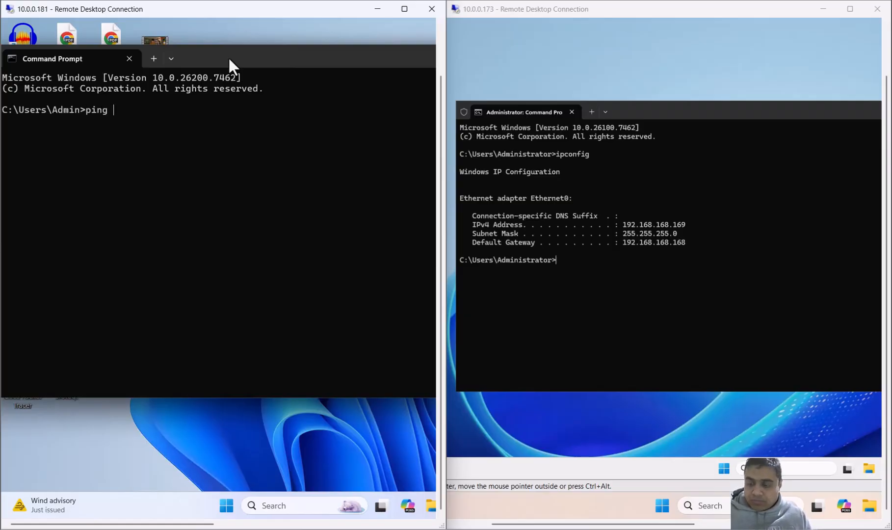
text(192.168)
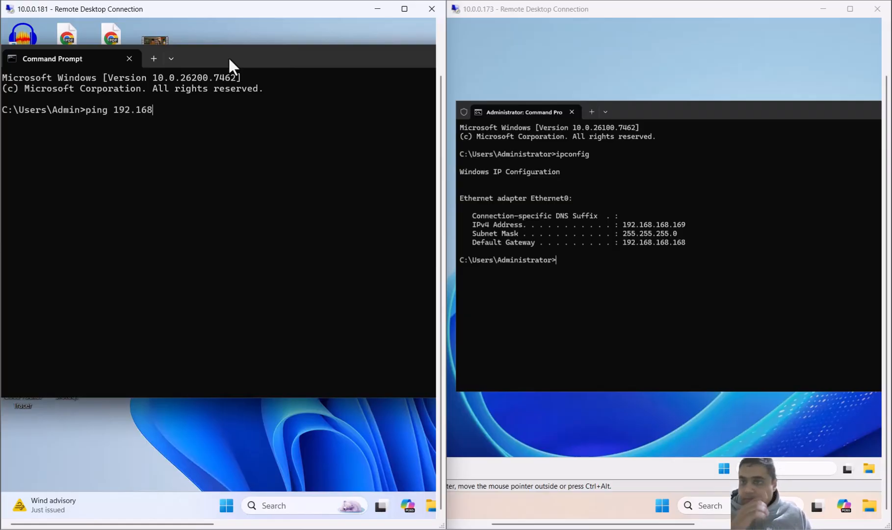
text(.168)
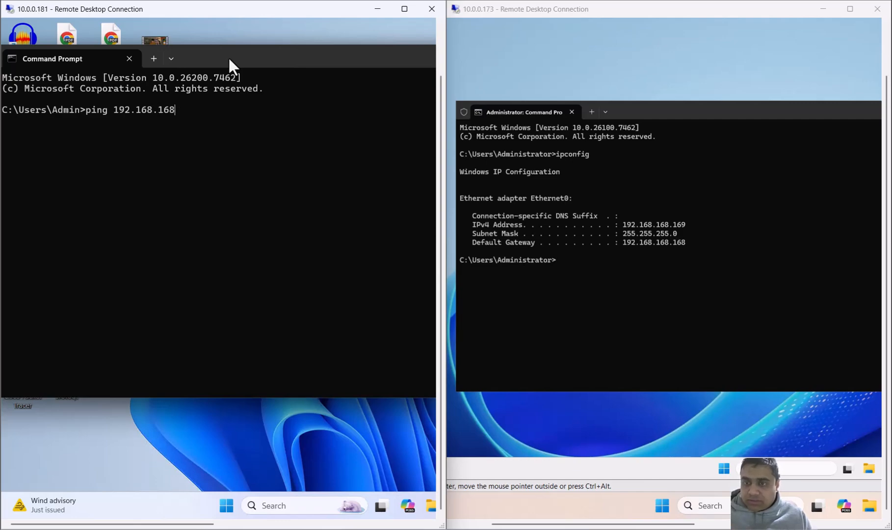
text(.169)
key(Return)
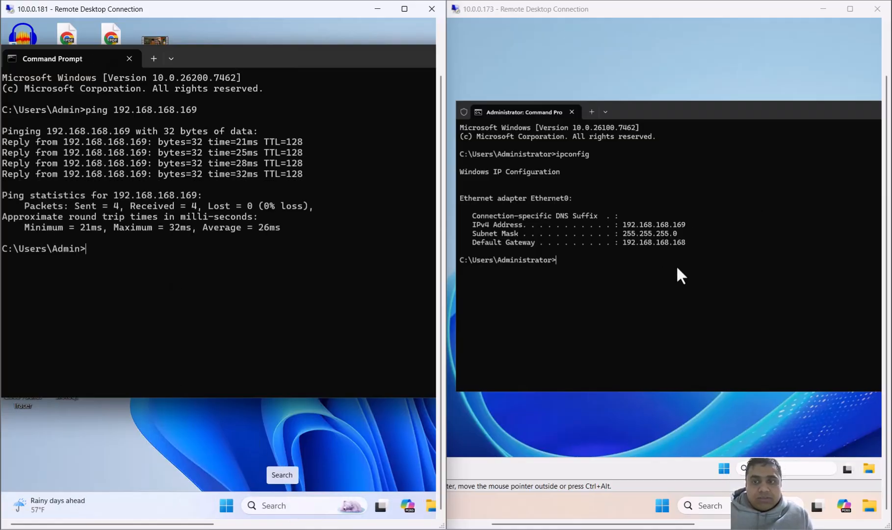
Step: Open Remote Desktop Connection on the remote client, move it clear of the ping output, and enter 192.168 as the start of the computer address
click(294, 504)
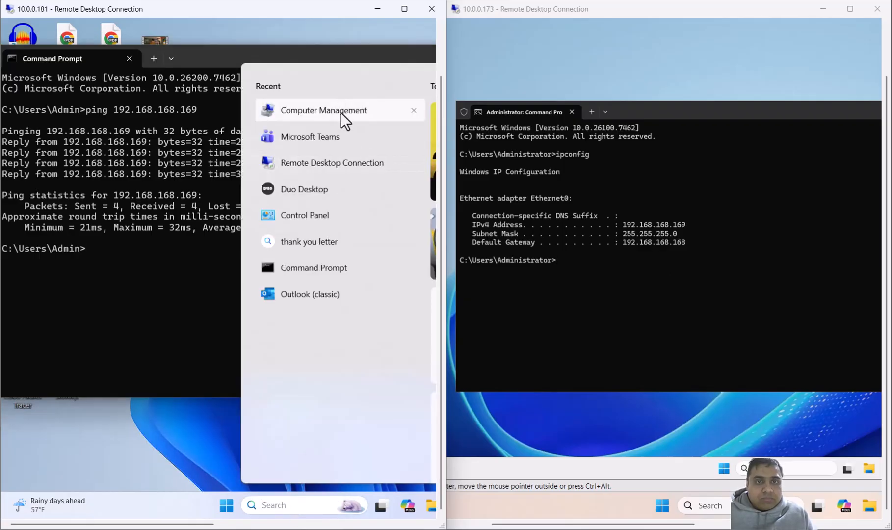
click(342, 163)
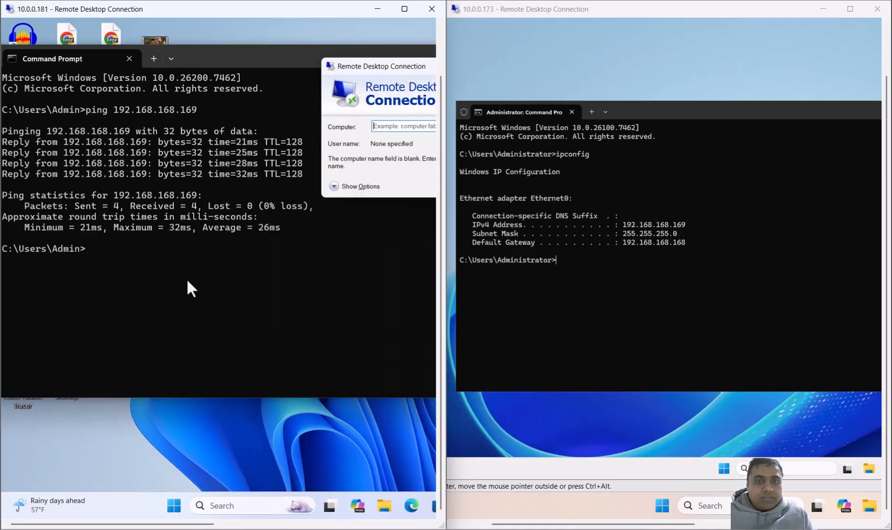
drag(383, 54, 239, 324)
text(1)
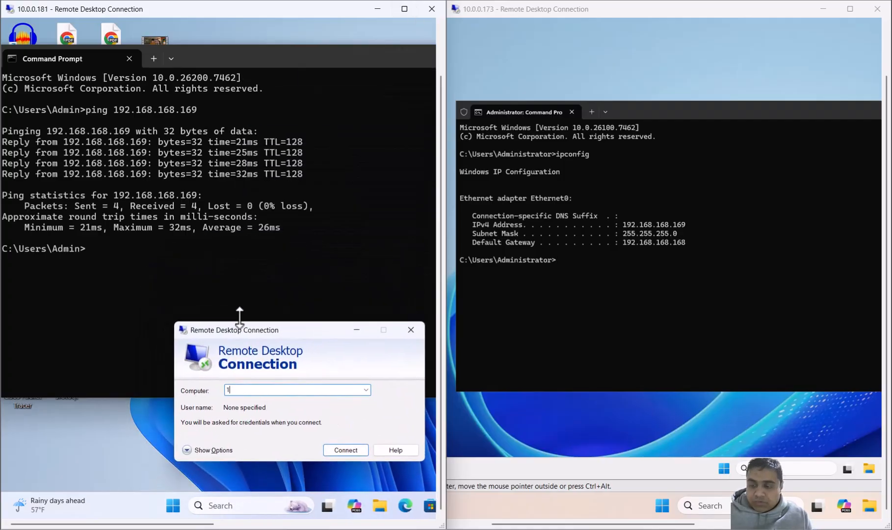
text(92.168)
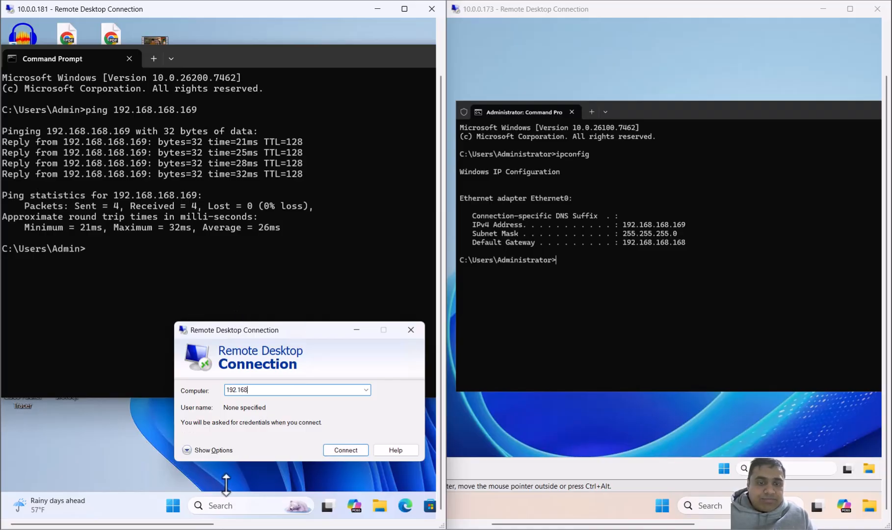
Step: Open the network path \\192.168.168.169 from the Run dialog on the remote client
click(224, 505)
text(run)
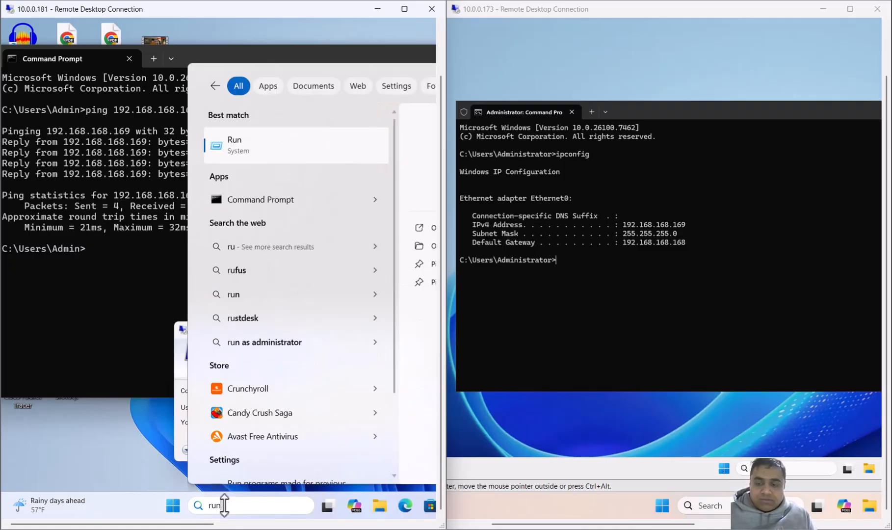
key(Return)
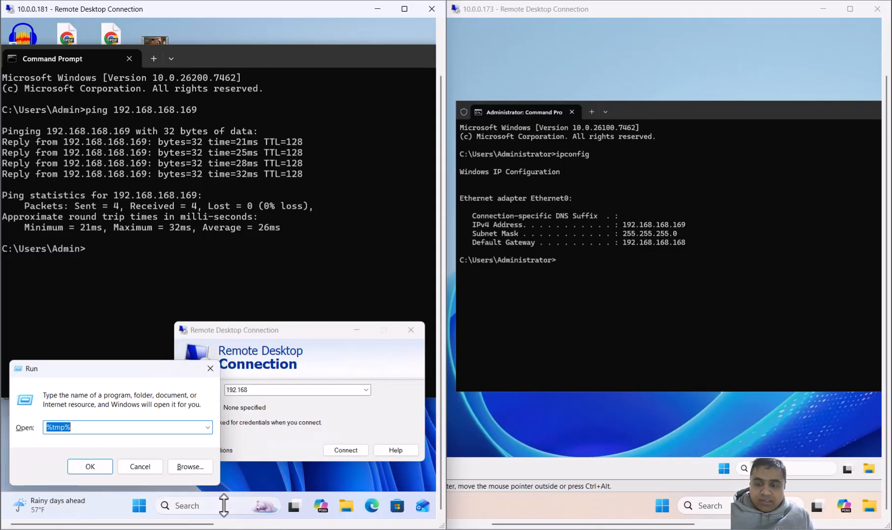
text(\\192.168)
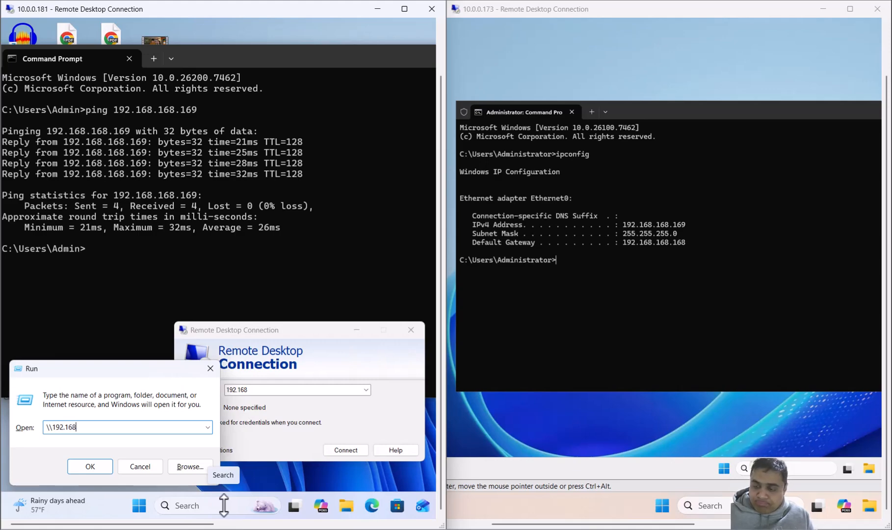
text(.168.168)
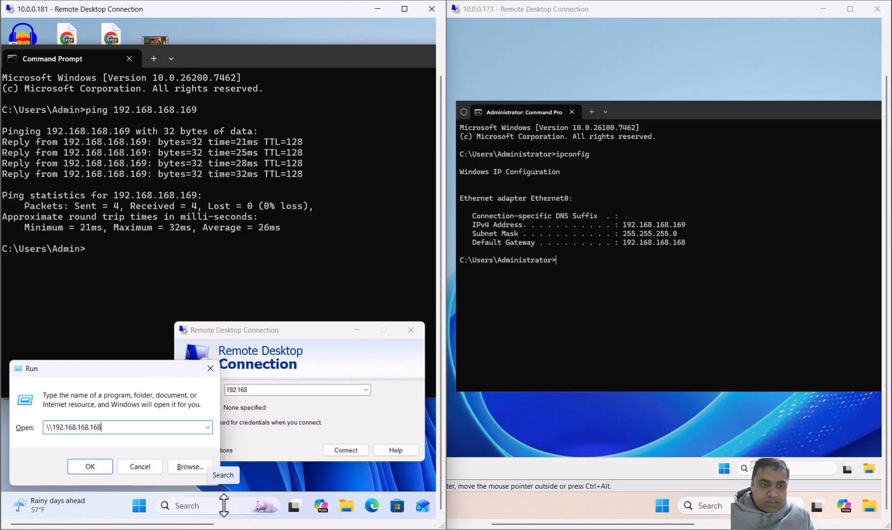
key(BackSpace)
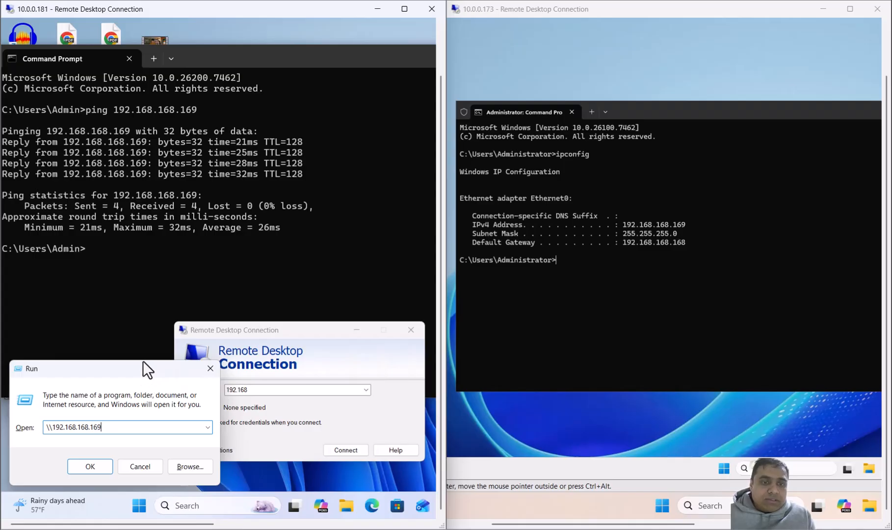
drag(141, 369, 150, 306)
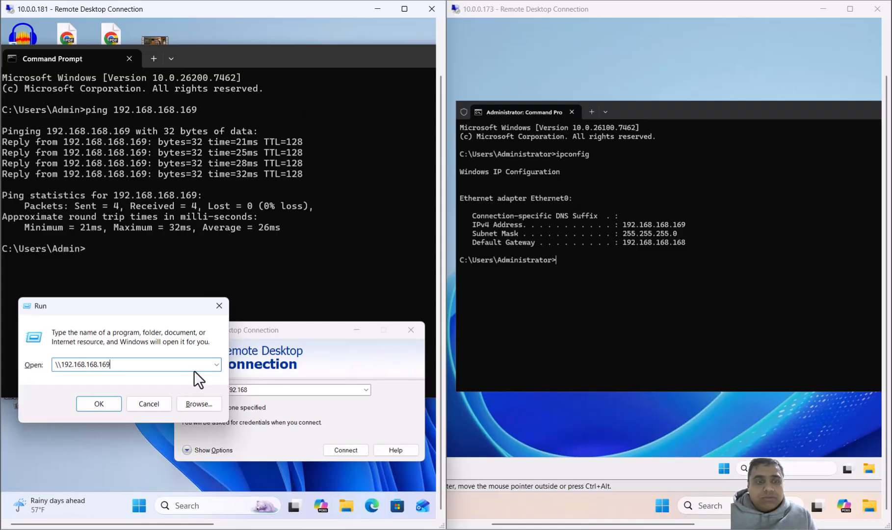
click(107, 407)
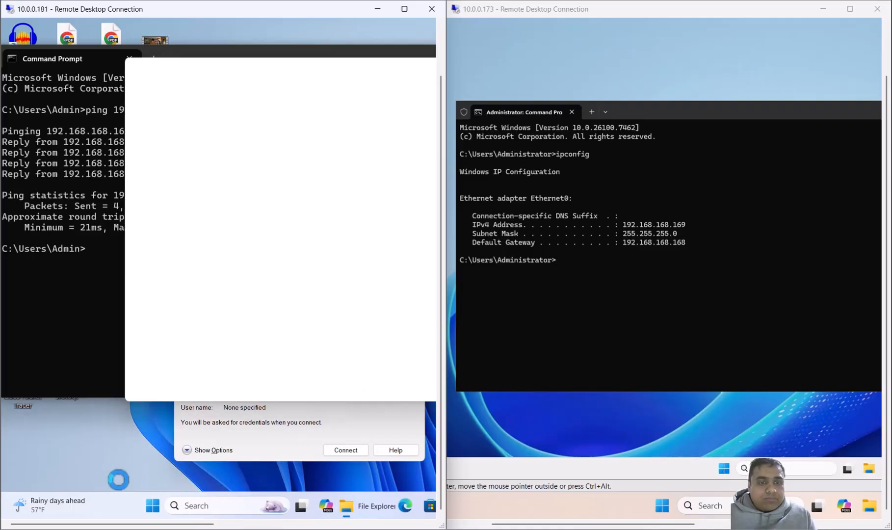
Step: Try to sign in to the 192.168.168.169 network share as admin with the account password
text(admin)
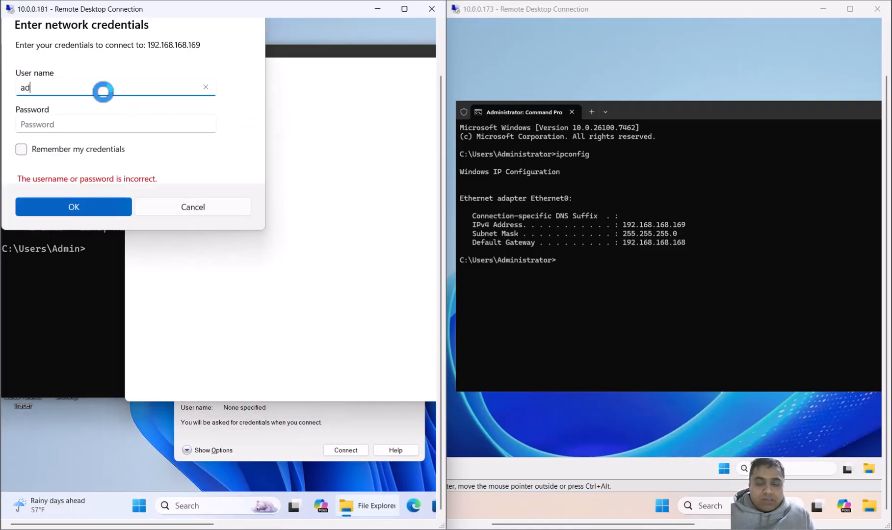
key(Tab)
text(********)
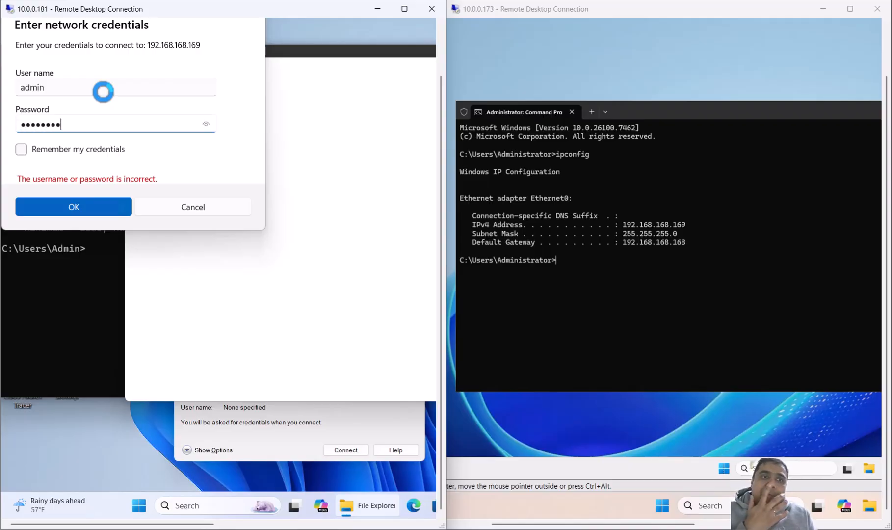
key(Return)
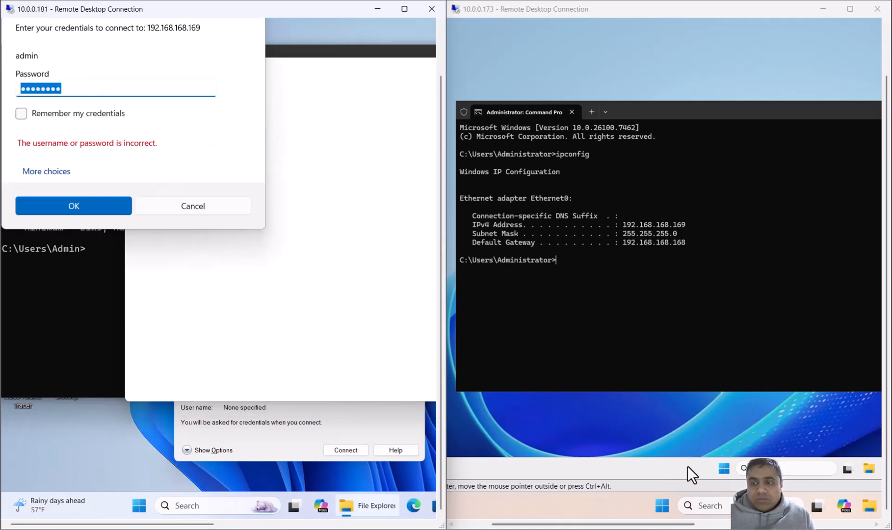
Step: Open Computer Management on the LAN server and look up the Admin2 account among the local users
click(723, 468)
text(com)
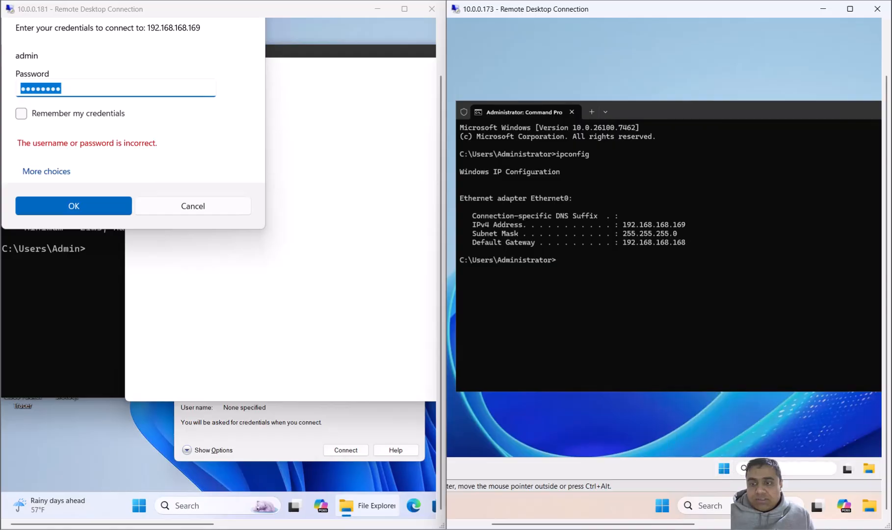
text(put)
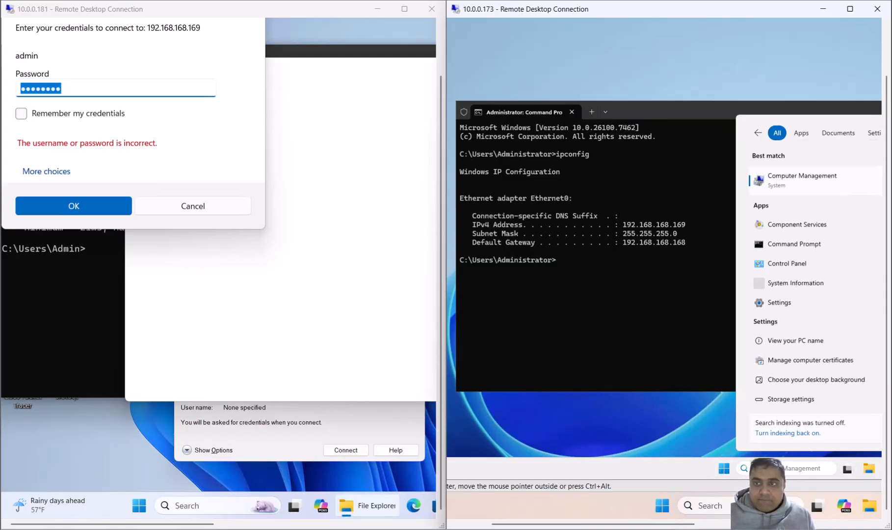
click(841, 177)
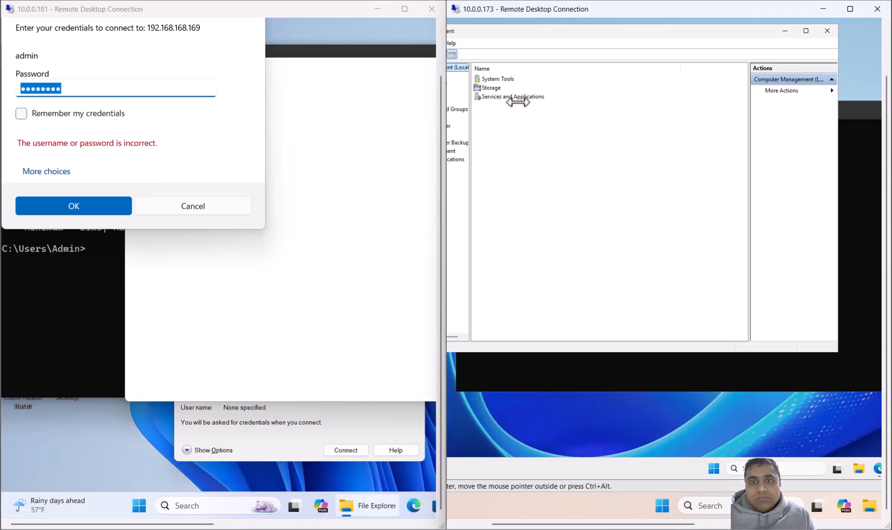
drag(617, 527, 562, 526)
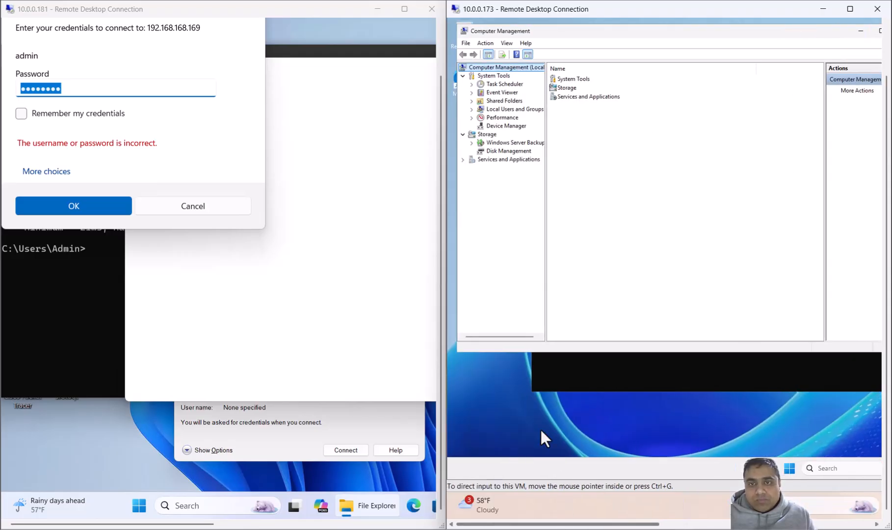
click(506, 110)
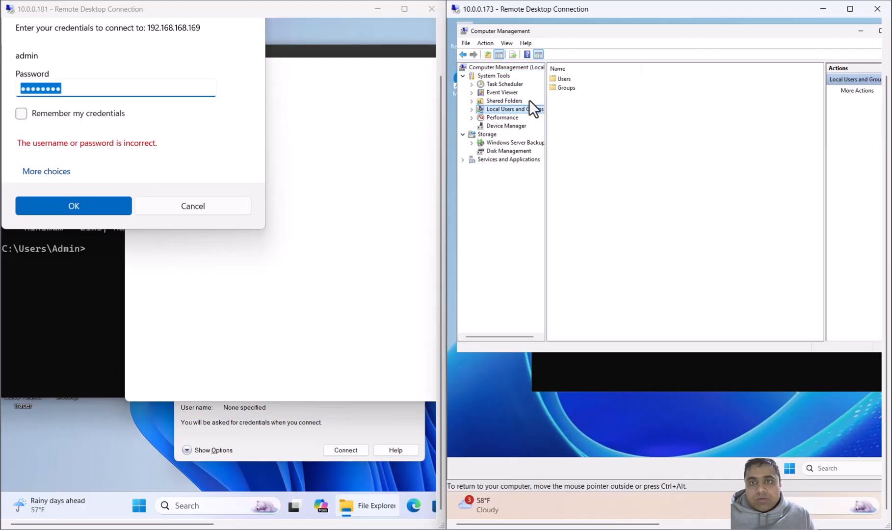
double_click(556, 80)
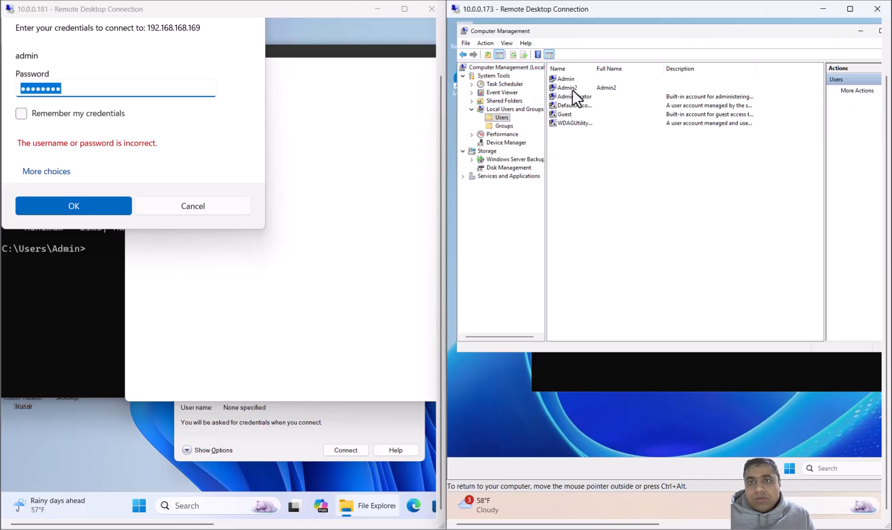
click(572, 89)
Step: Sign in to the network share with a different account, entering user name admin2 and its password
click(81, 91)
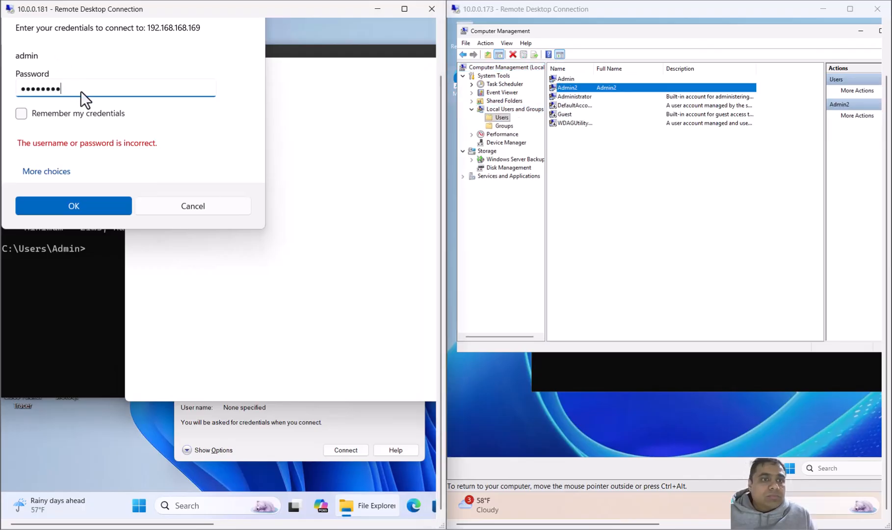
click(52, 169)
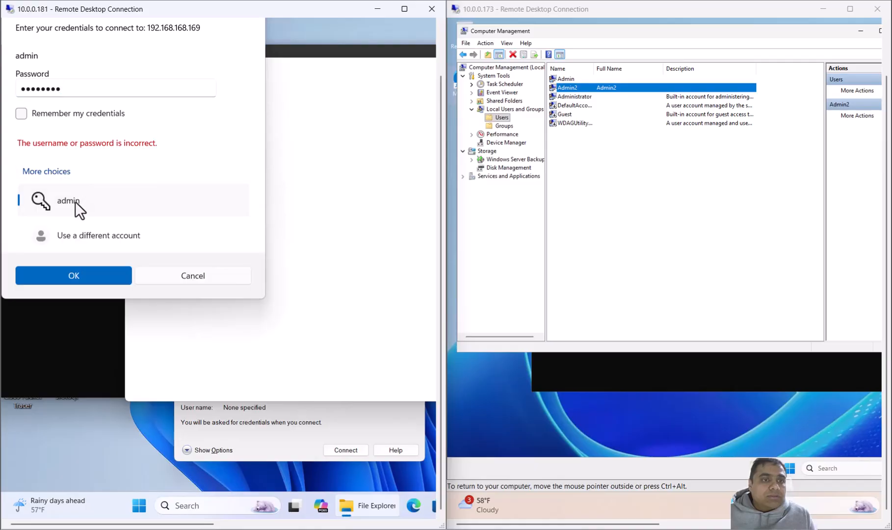
click(88, 239)
text(admin)
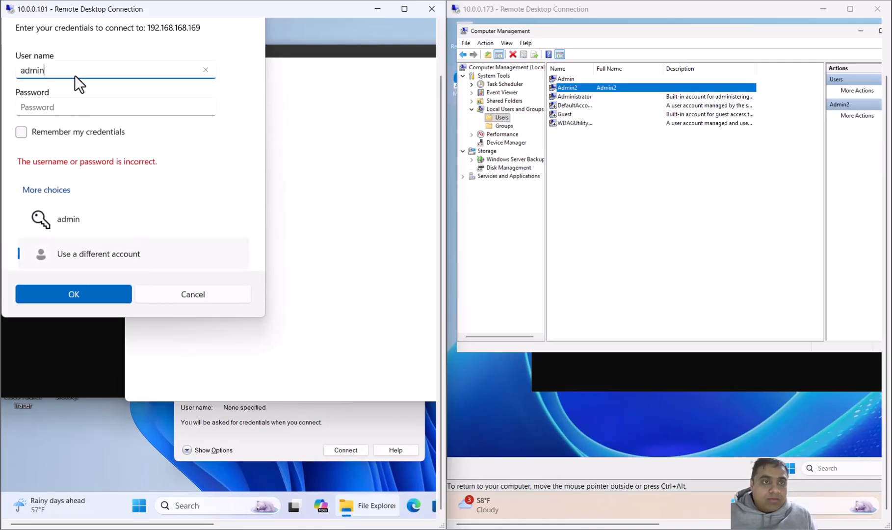
text(2)
key(Tab)
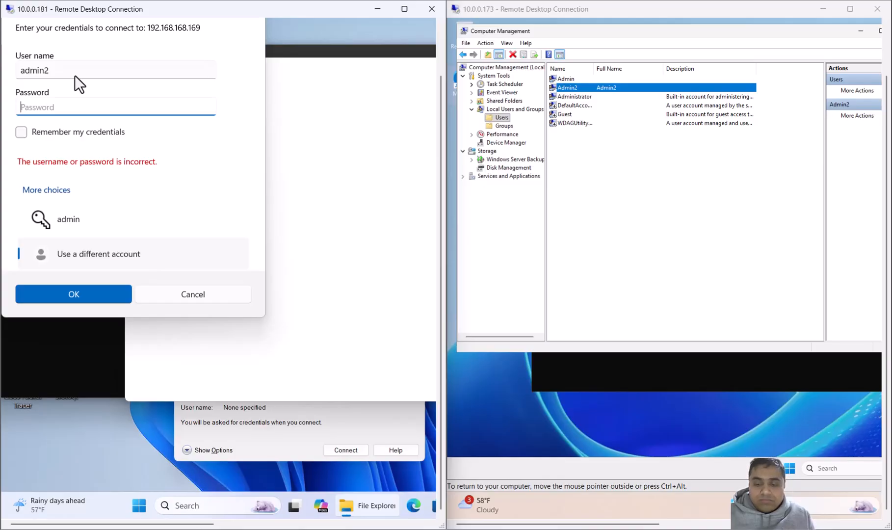
text(123456789)
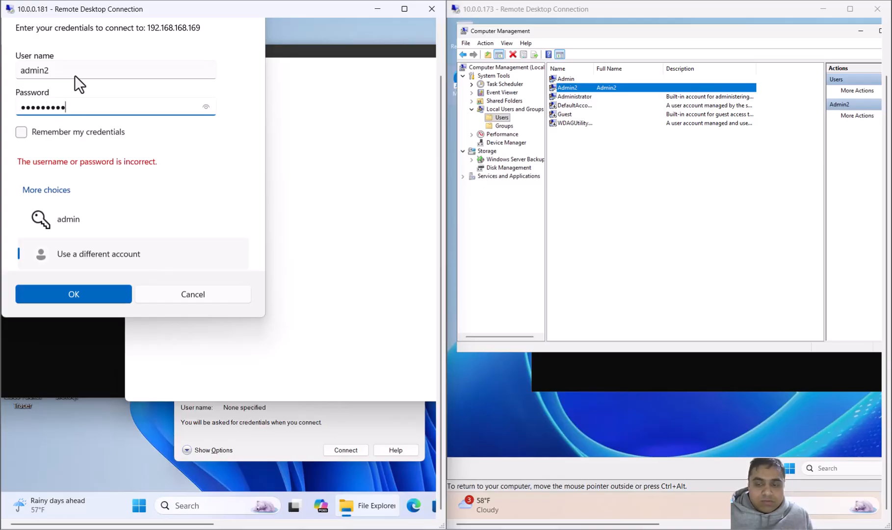
key(Return)
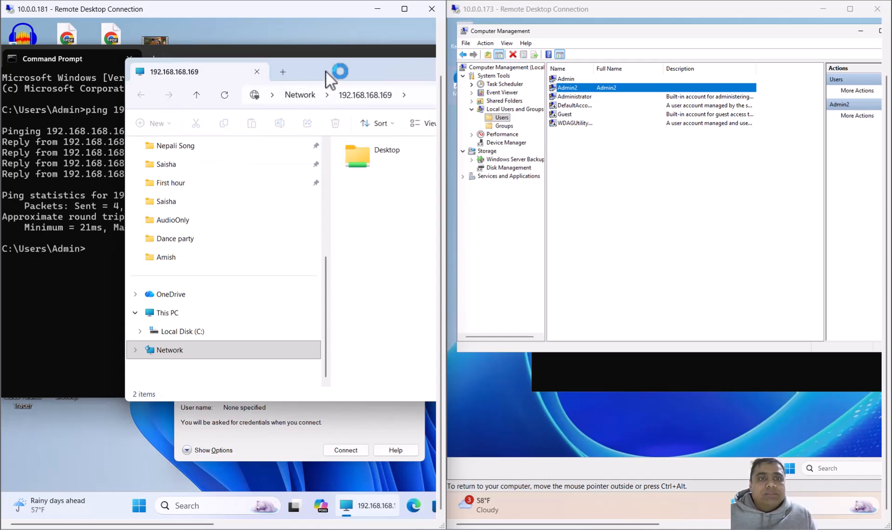
Step: Reposition the share window to show its folders and bring the server's ipconfig output forward for comparison
drag(326, 72, 217, 70)
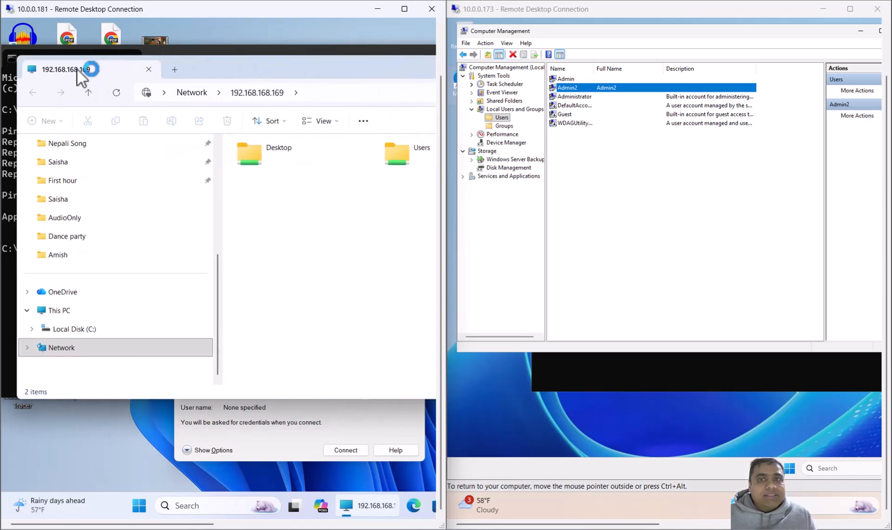
click(644, 373)
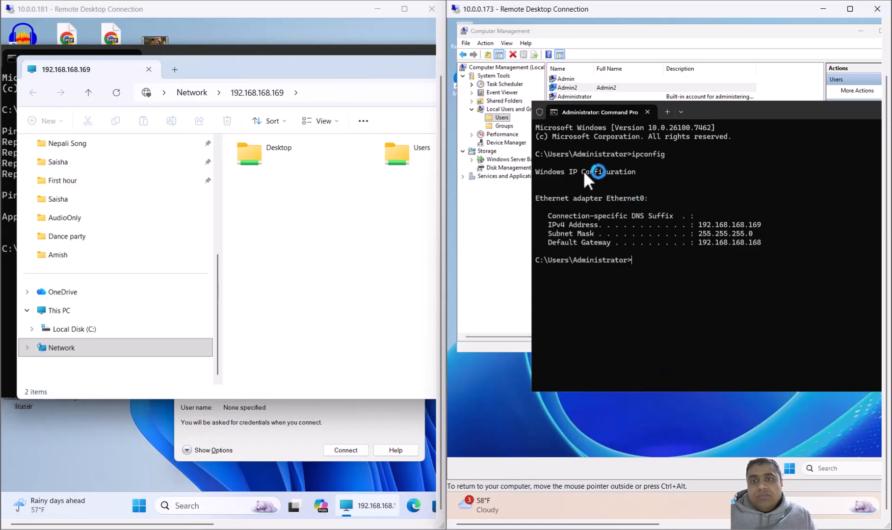
click(216, 289)
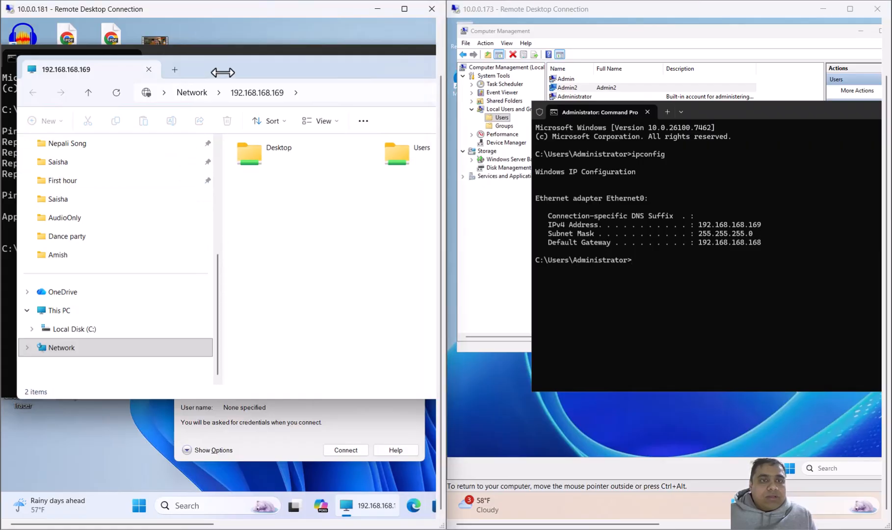
drag(223, 73, 141, 74)
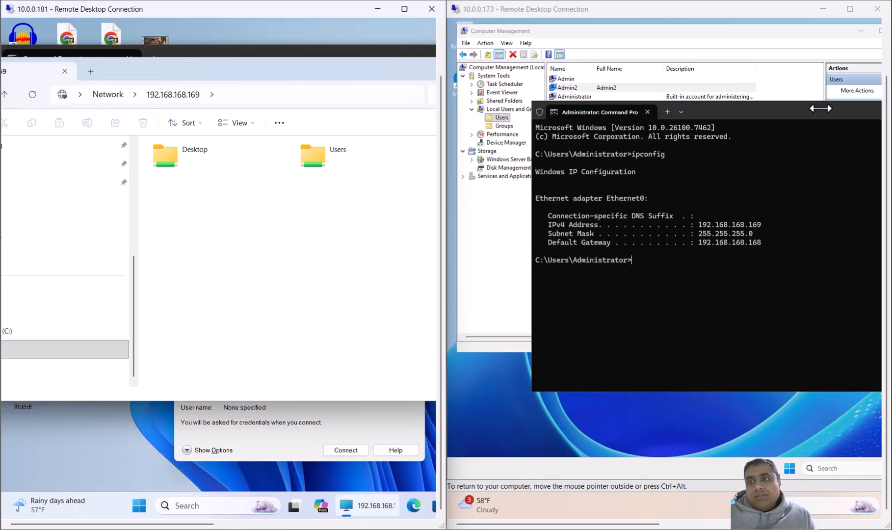
Step: Clear the Command Prompt and Computer Management windows from the LAN server's desktop
click(787, 112)
drag(767, 112, 689, 122)
click(835, 119)
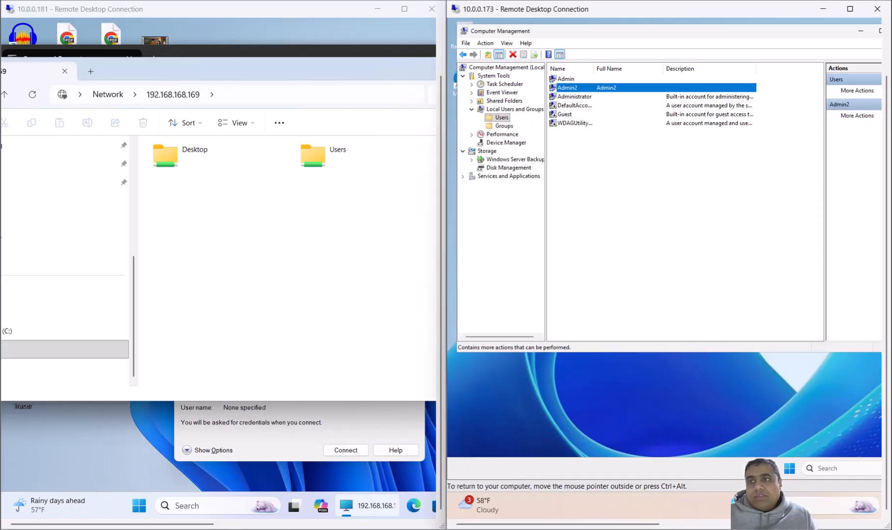
click(860, 31)
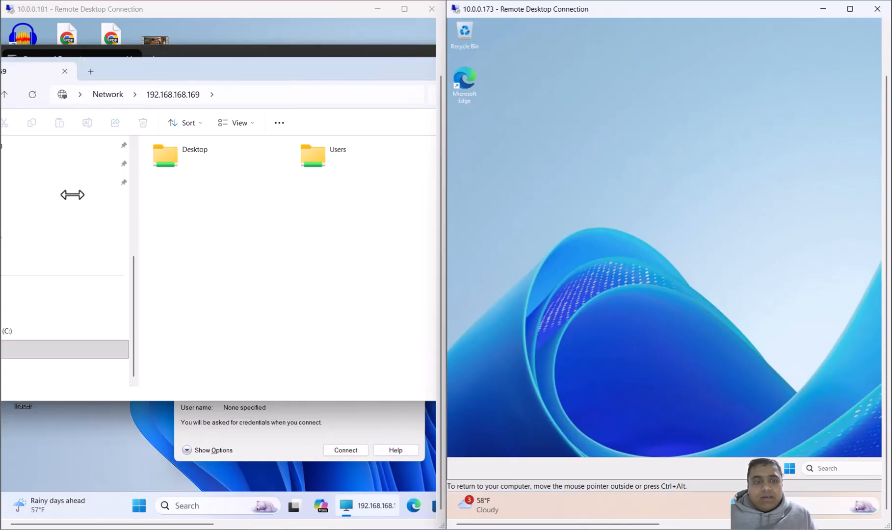
Step: Move the network share window on the remote client until its controls are reachable and close it
click(155, 67)
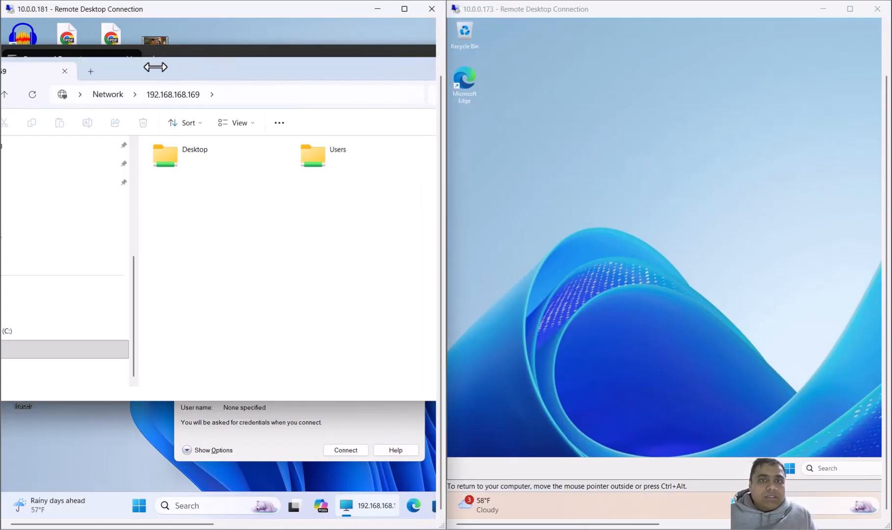
drag(272, 65, 115, 67)
click(411, 71)
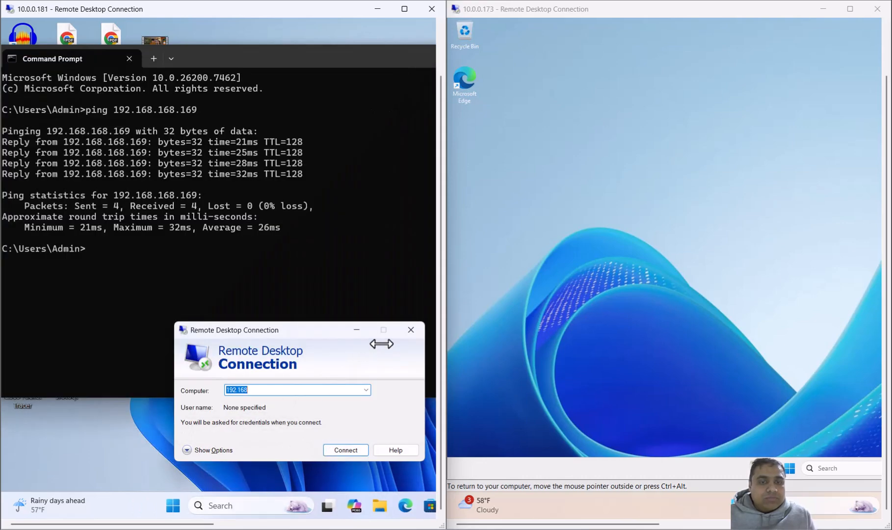
Step: Start a Remote Desktop connection from the remote client to the LAN server at 192.168.168.169
click(279, 389)
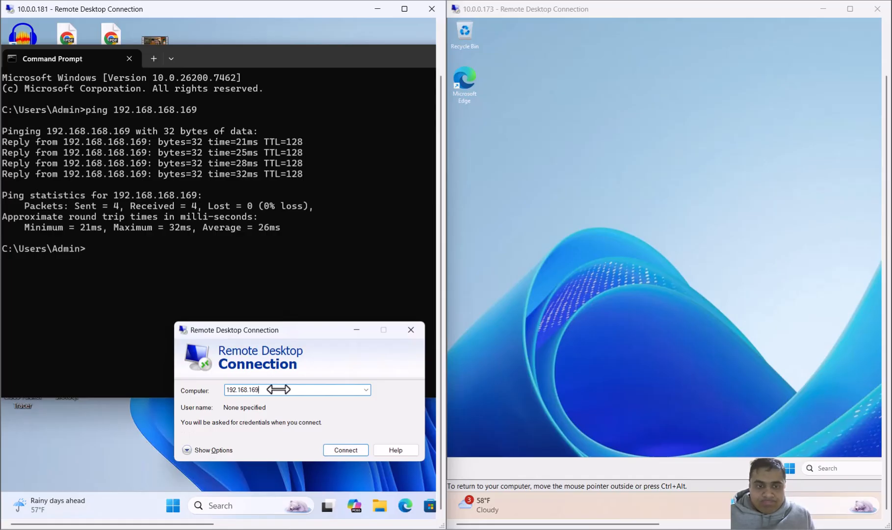
text(-)
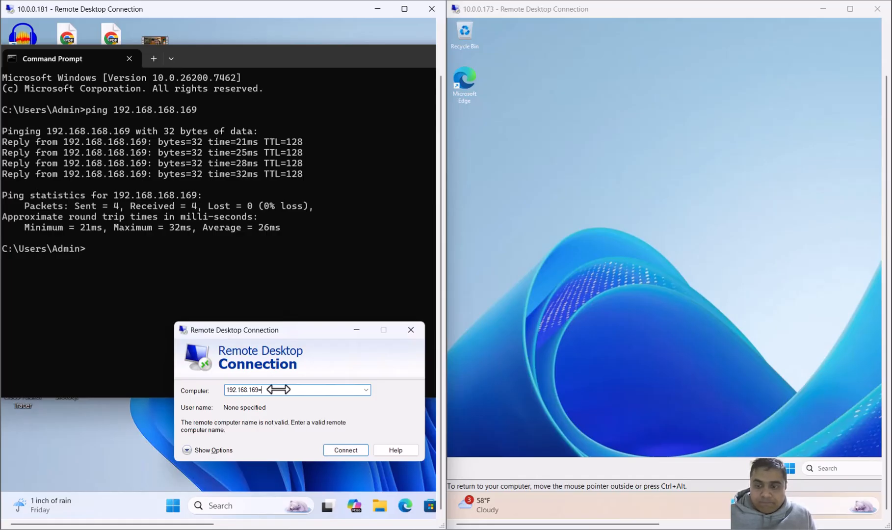
key(BackSpace)
key(BackSpace)
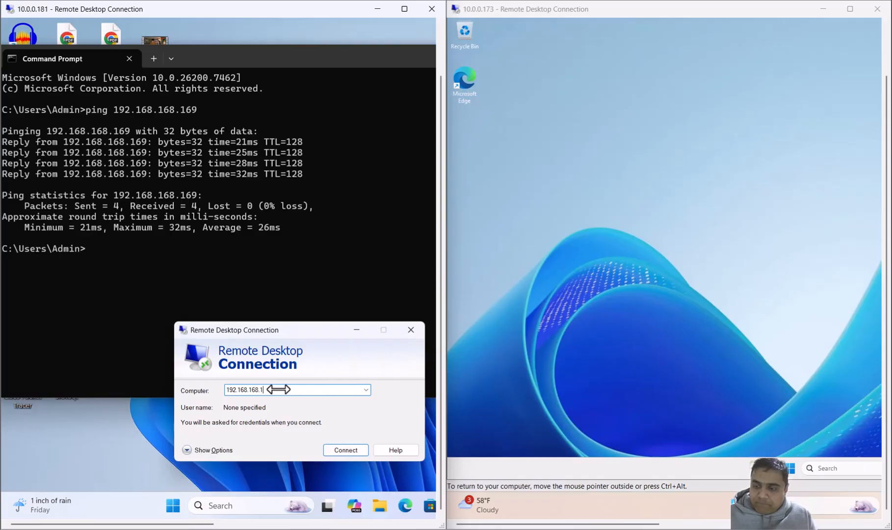
key(Return)
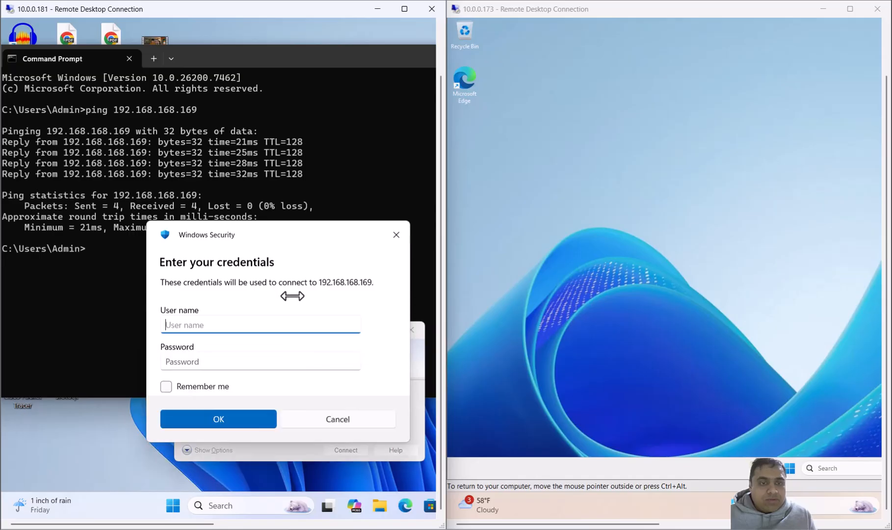
Step: Sign in to the Remote Desktop session with user name admin and the account password, accepting the connection prompt
text(admin)
key(Tab)
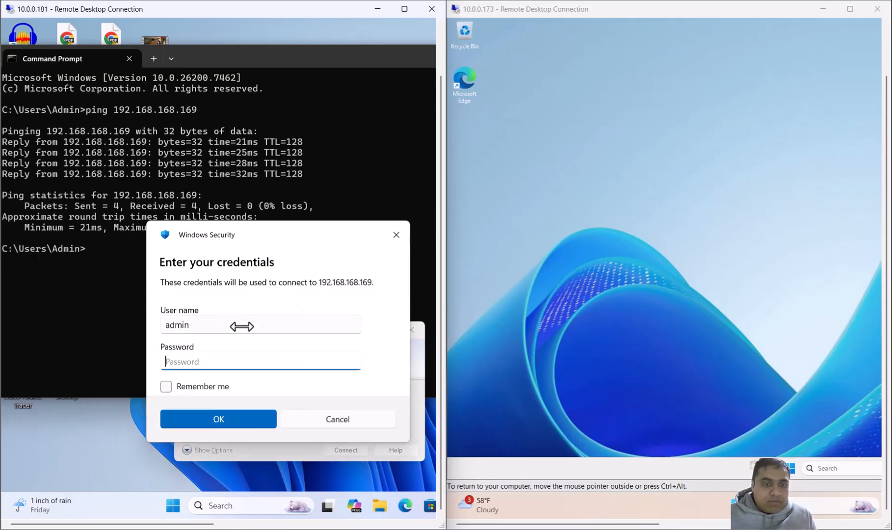
text(•)
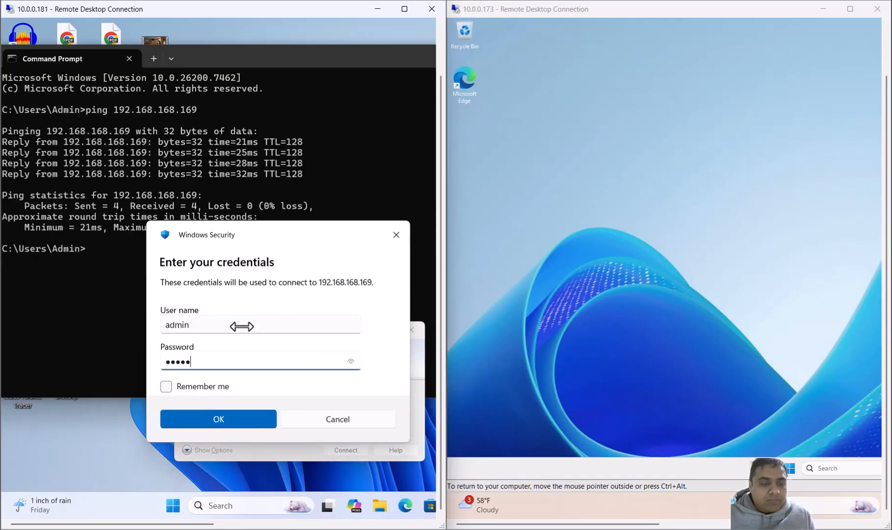
key(Return)
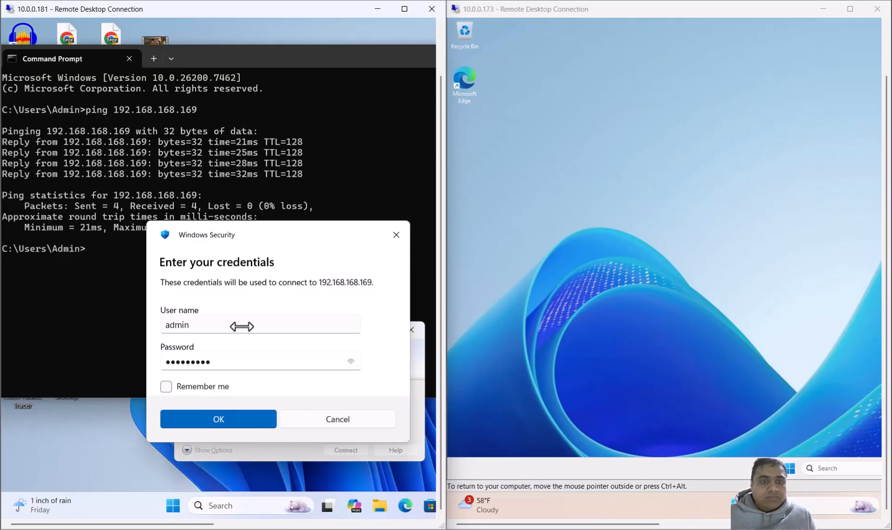
click(326, 475)
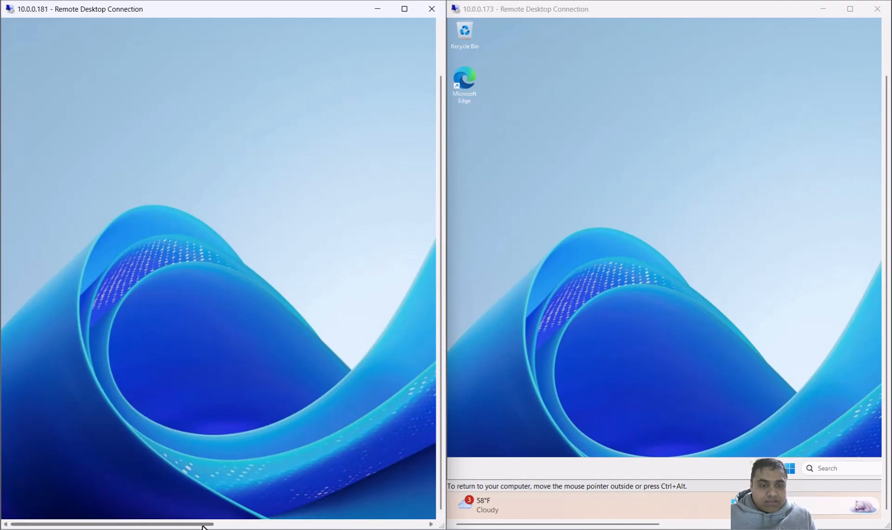
Step: Dismiss the Windows Admin Center notice in the server session and close Server Manager
drag(203, 525, 259, 507)
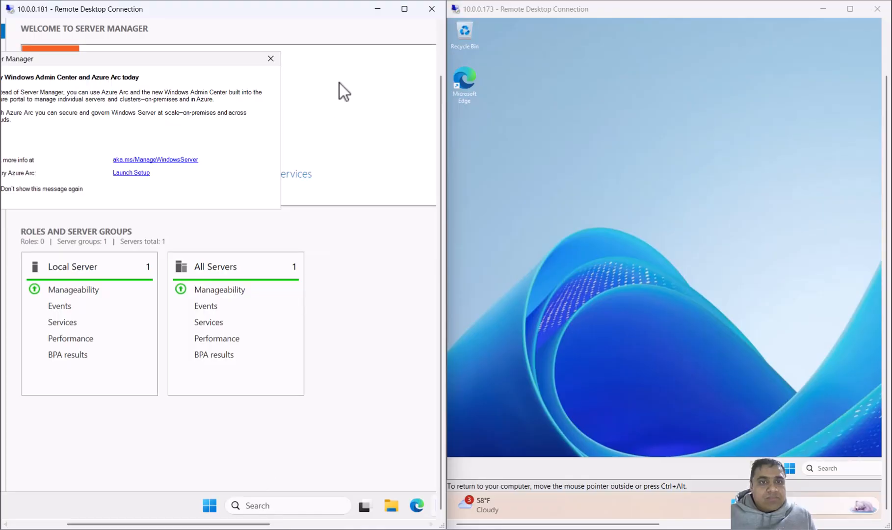
click(272, 59)
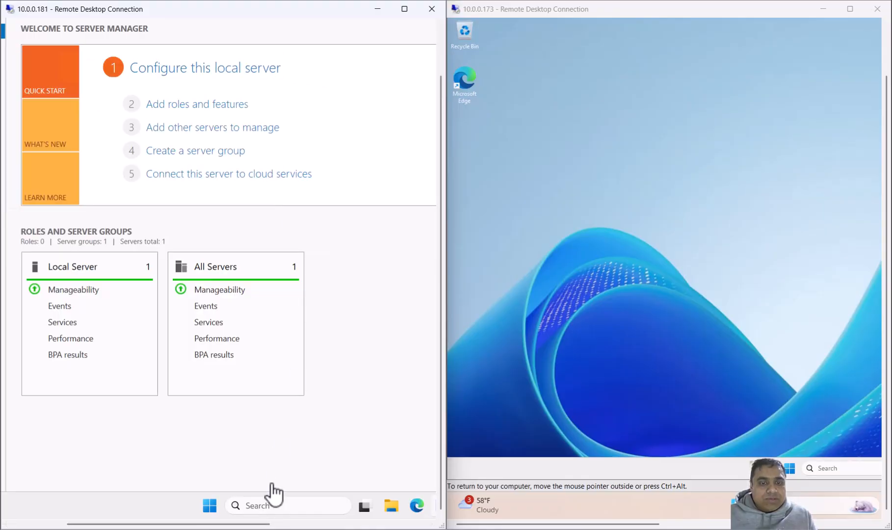
drag(236, 526, 355, 526)
drag(438, 364, 450, 235)
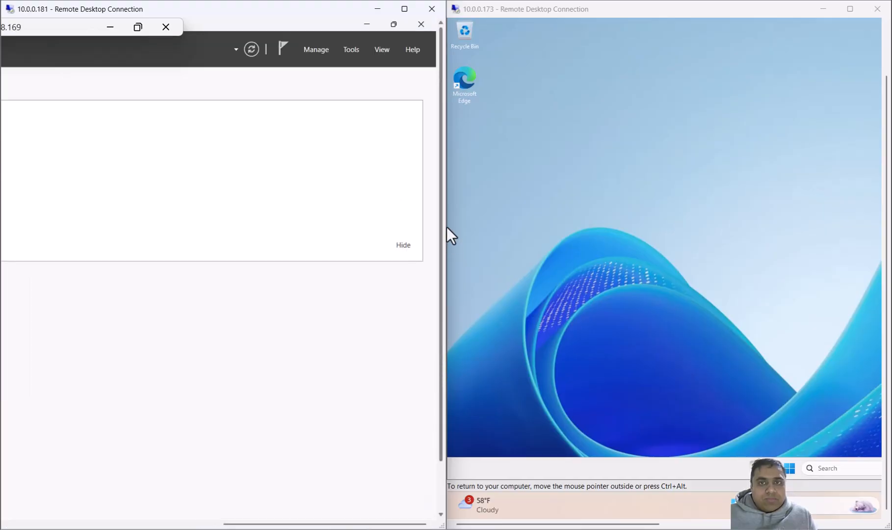
click(421, 23)
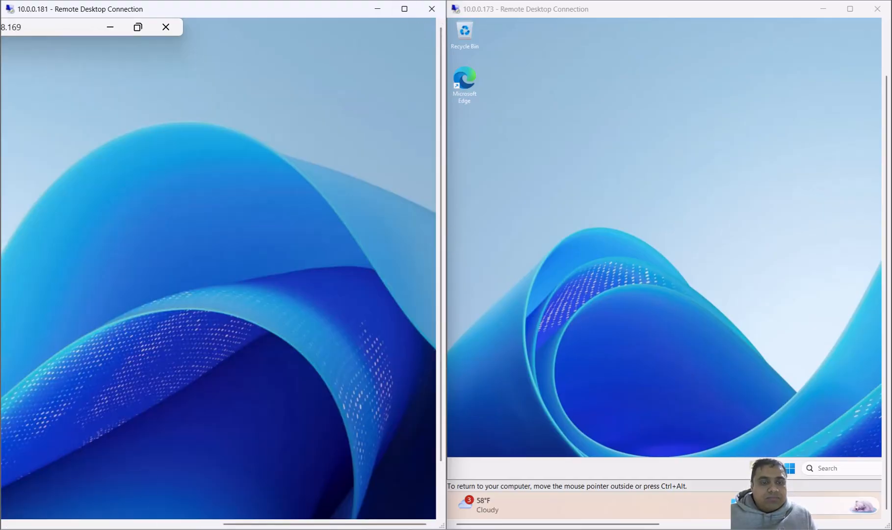
Step: Open a Command Prompt in the server session and run ipconfig to check its IP address
drag(253, 523, 164, 523)
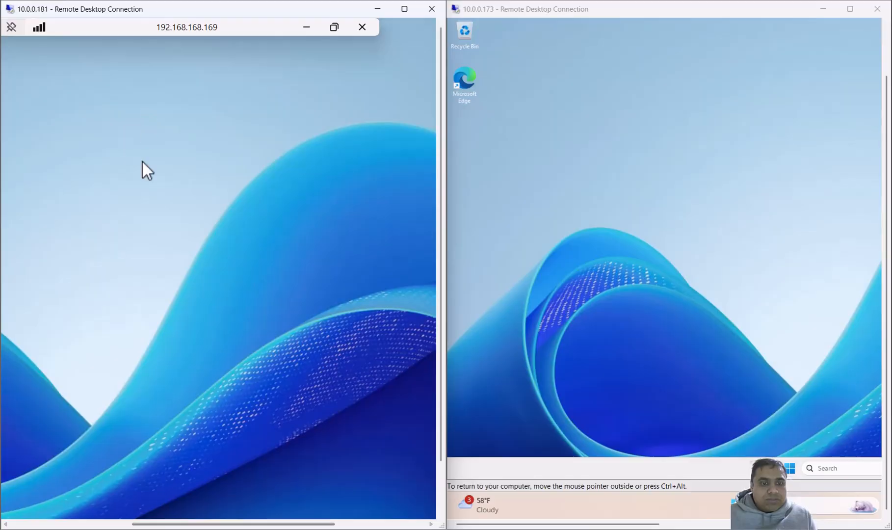
drag(252, 524, 131, 524)
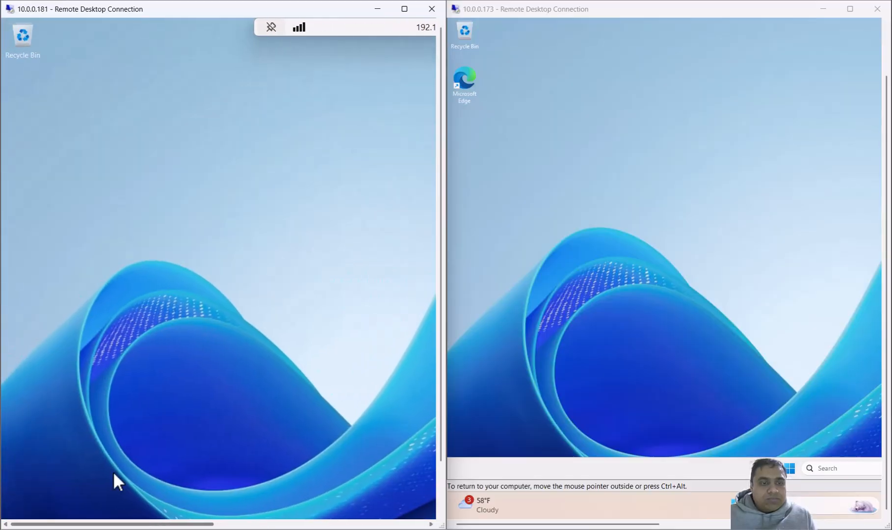
drag(441, 334, 439, 414)
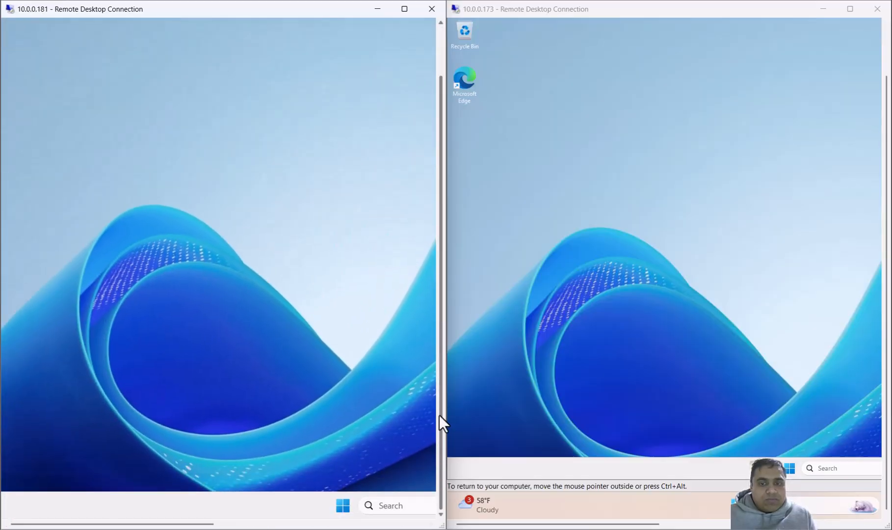
click(398, 509)
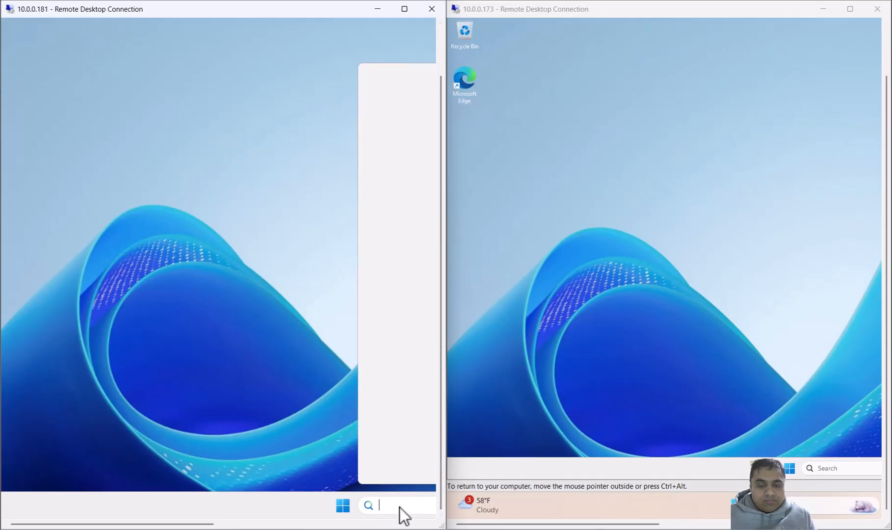
text(cmd)
click(617, 219)
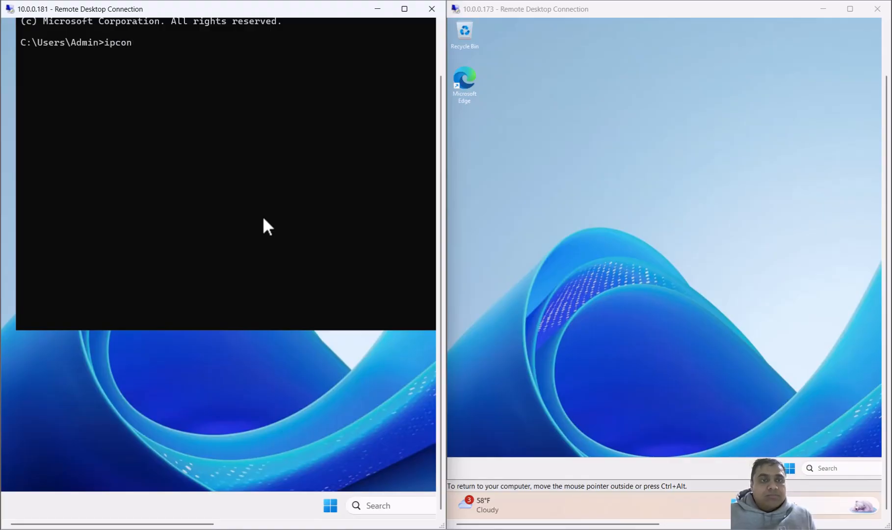
text(ig)
key(Return)
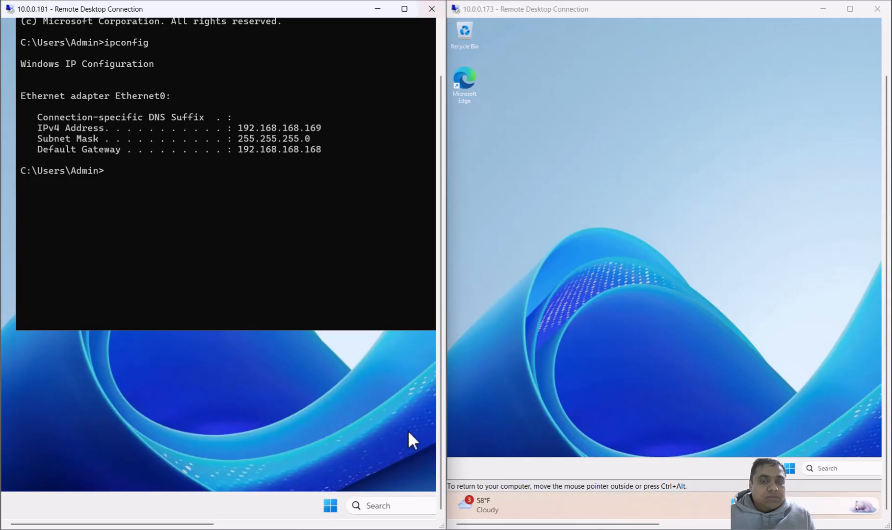
Step: Reposition the Command Prompt window in the server session until its controls are reachable and close it
drag(441, 418, 440, 163)
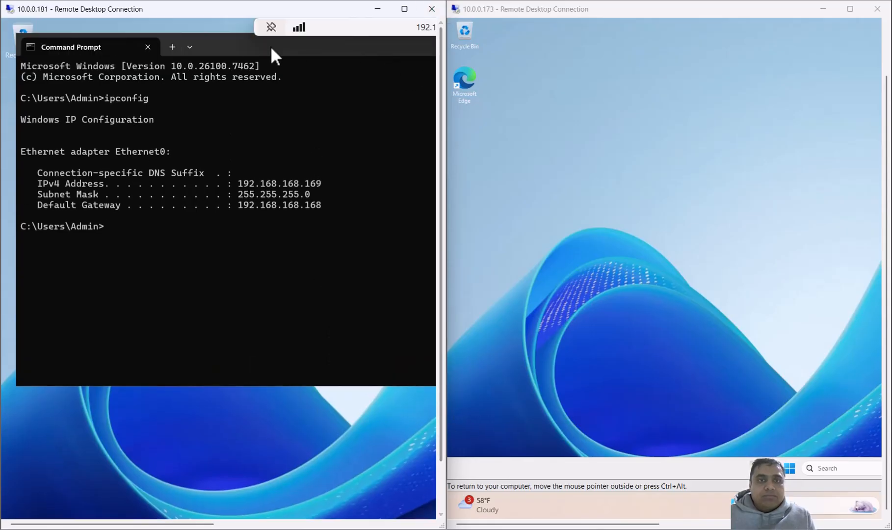
drag(271, 45, 347, 118)
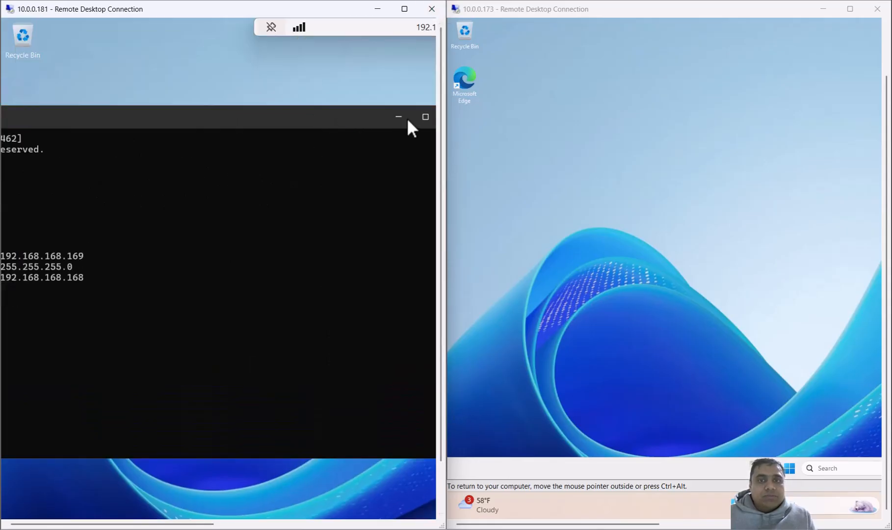
click(315, 117)
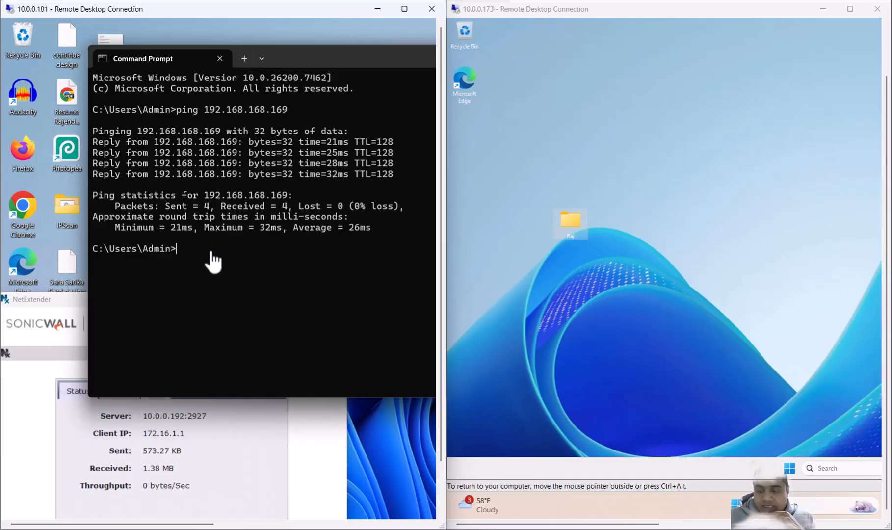
Step: Repeat the ping to 192.168.168.169 from the remote client and bring the whole NetExtender status window into view
key(Up)
key(Return)
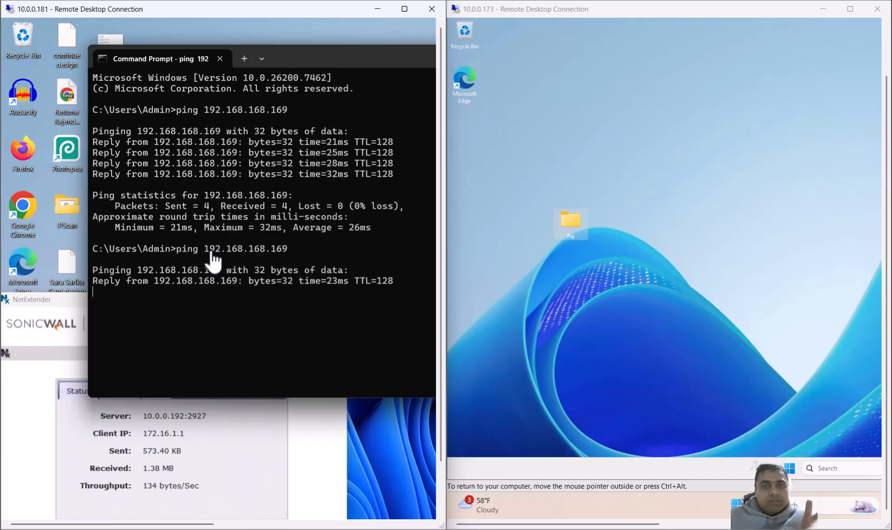
click(42, 301)
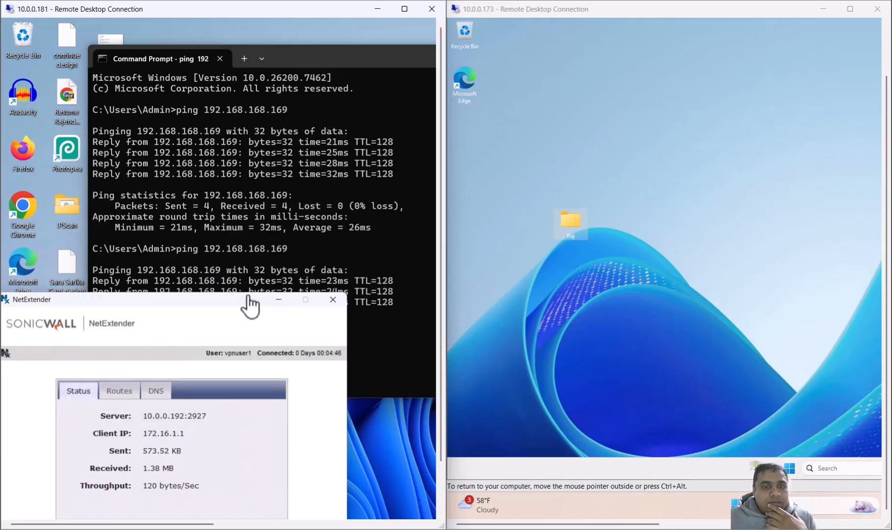
drag(246, 306, 229, 98)
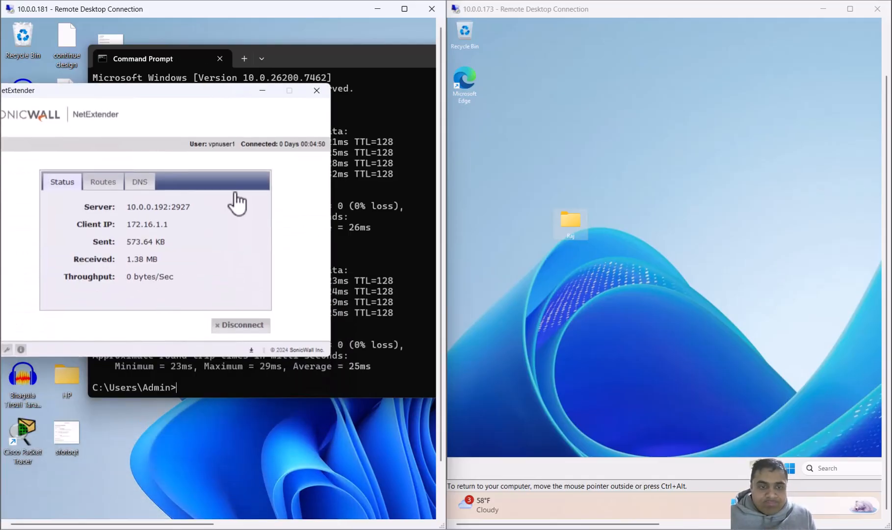
Step: Start a continuous ping to 192.168.168.169 from the remote client using the -t option
click(226, 395)
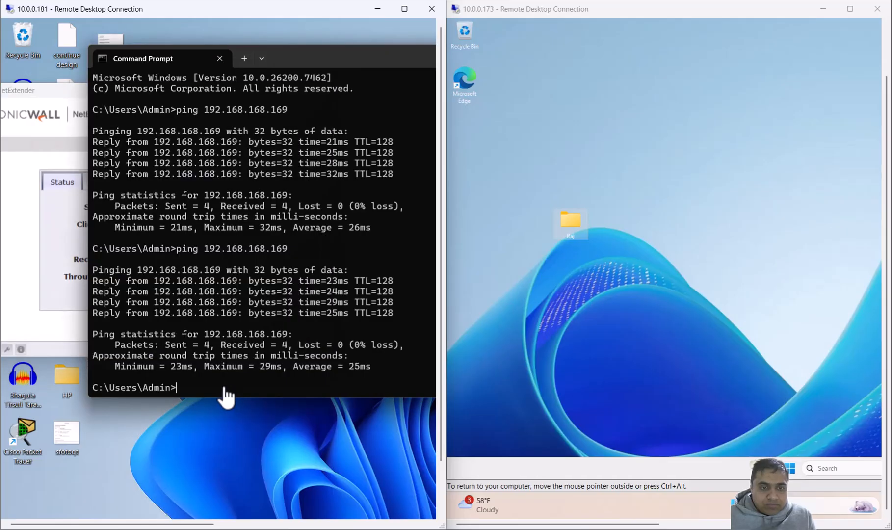
key(Up)
text(-)
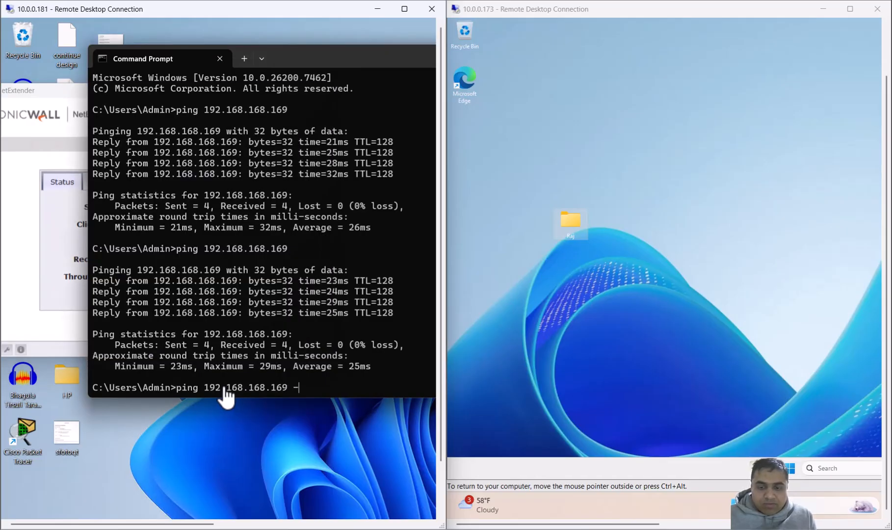
text(t)
key(Return)
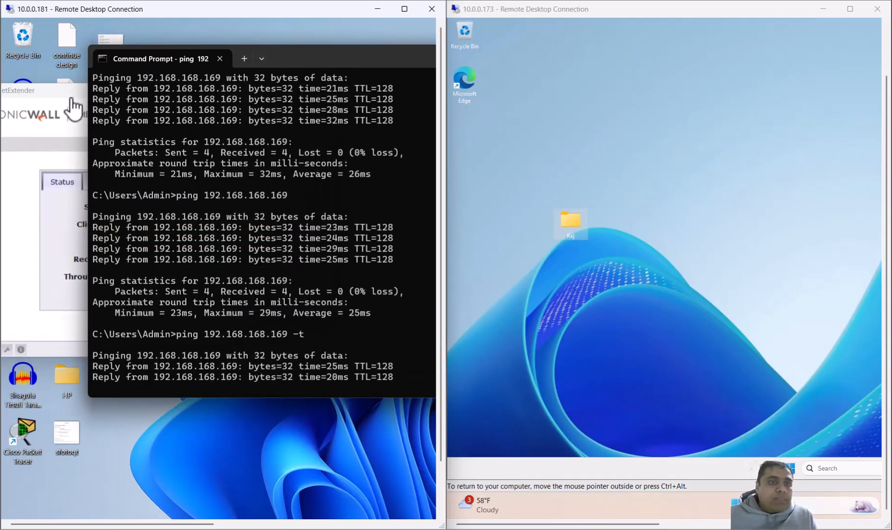
Step: Disconnect the NetExtender VPN while the ping runs, and reconnect to 10.0.0.192:2927 with the saved vpnuser1 login
click(71, 104)
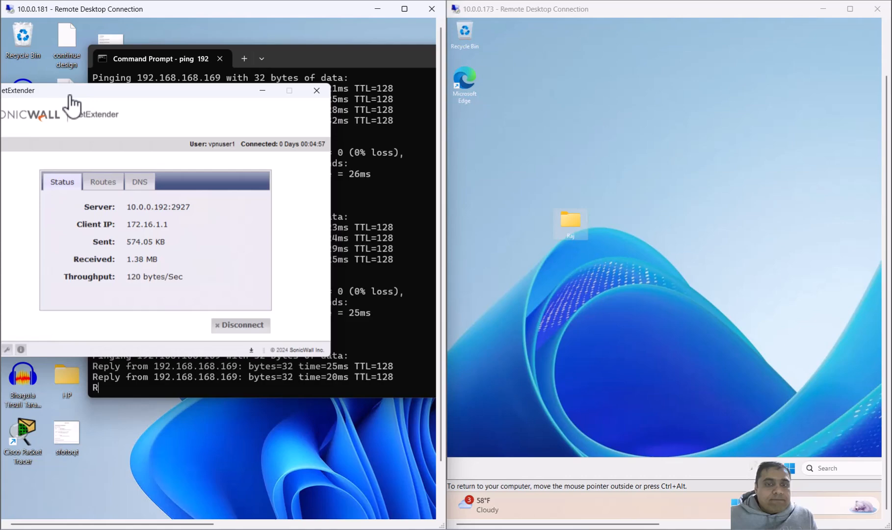
click(234, 324)
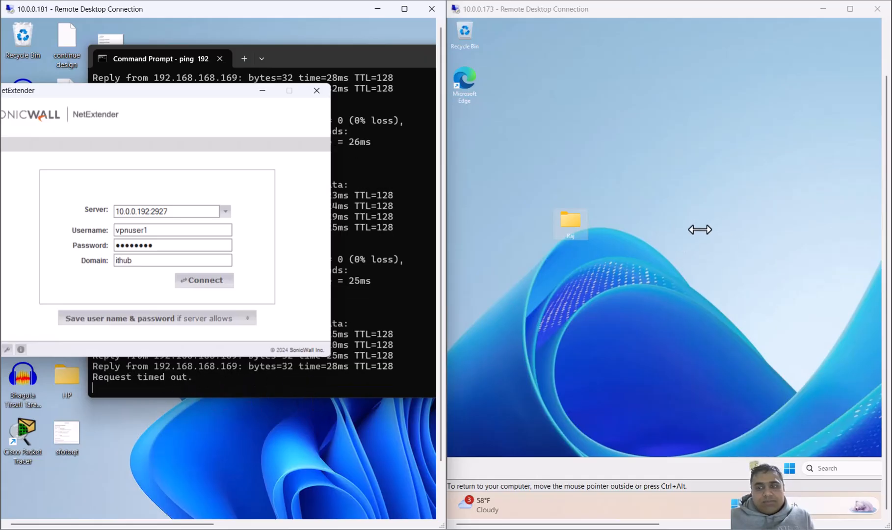
click(215, 280)
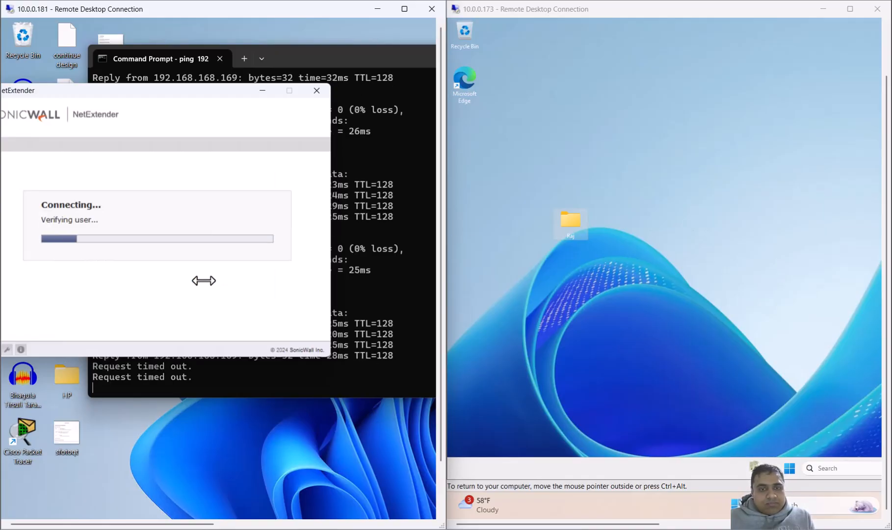